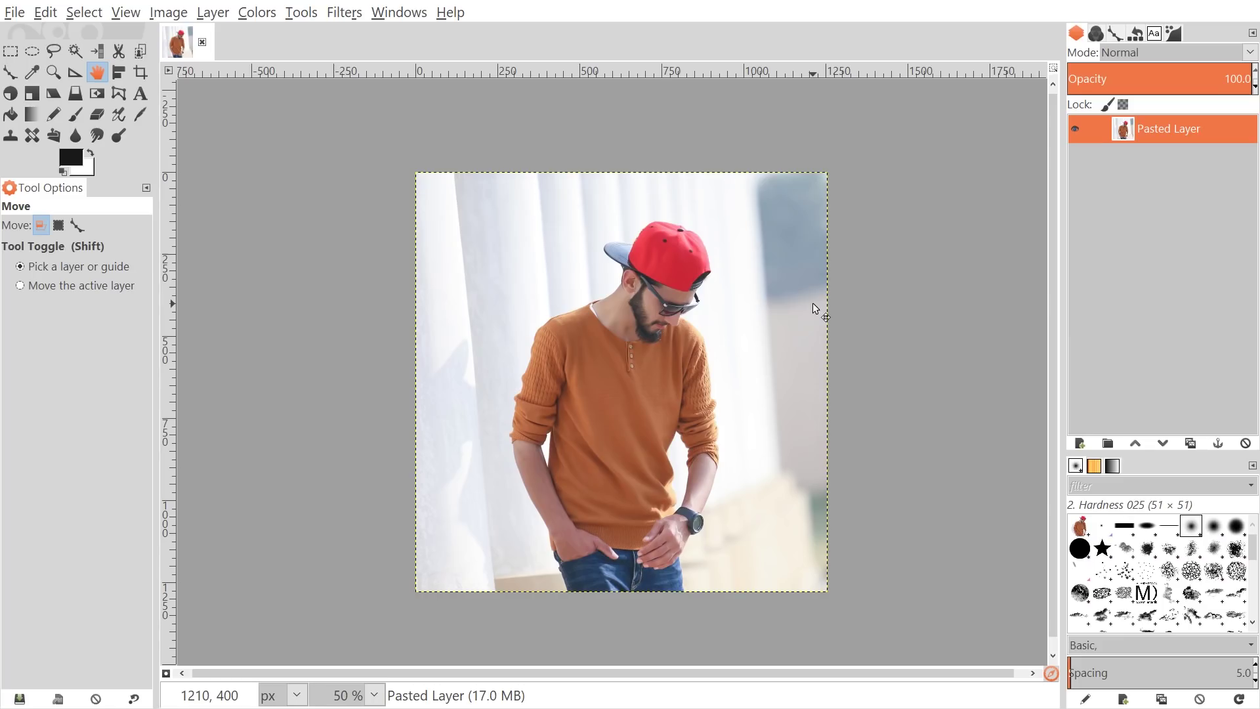
pyautogui.moveTo(719, 281); pyautogui.dragTo(709, 290)
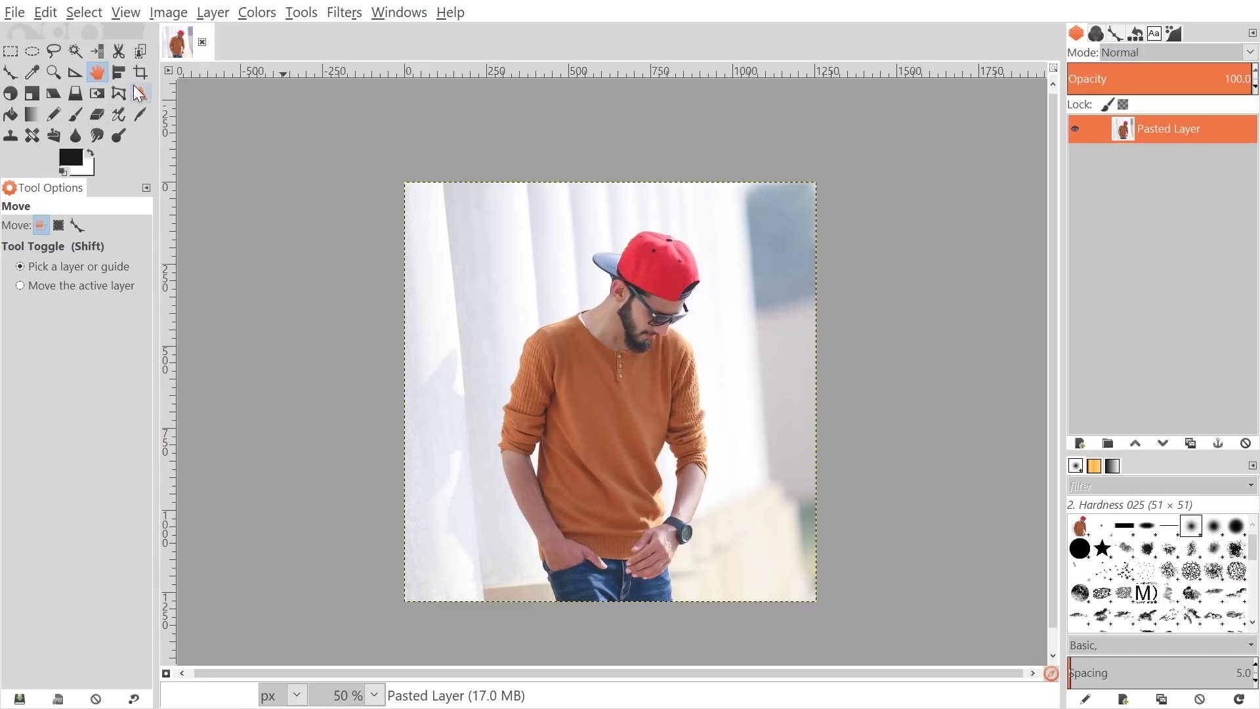
pyautogui.moveTo(405, 284)
pyautogui.mouseDown()
pyautogui.moveTo(414, 273)
pyautogui.moveTo(405, 281)
pyautogui.mouseUp()
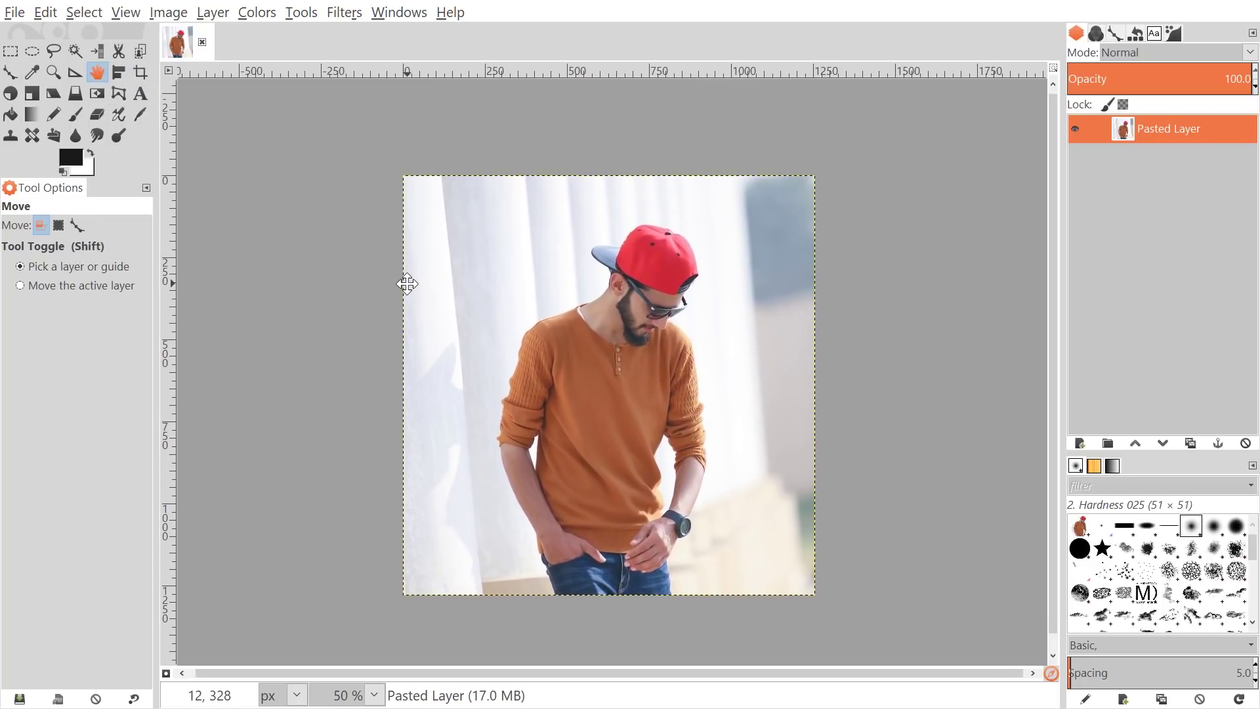
pyautogui.moveTo(658, 441); pyautogui.dragTo(658, 421)
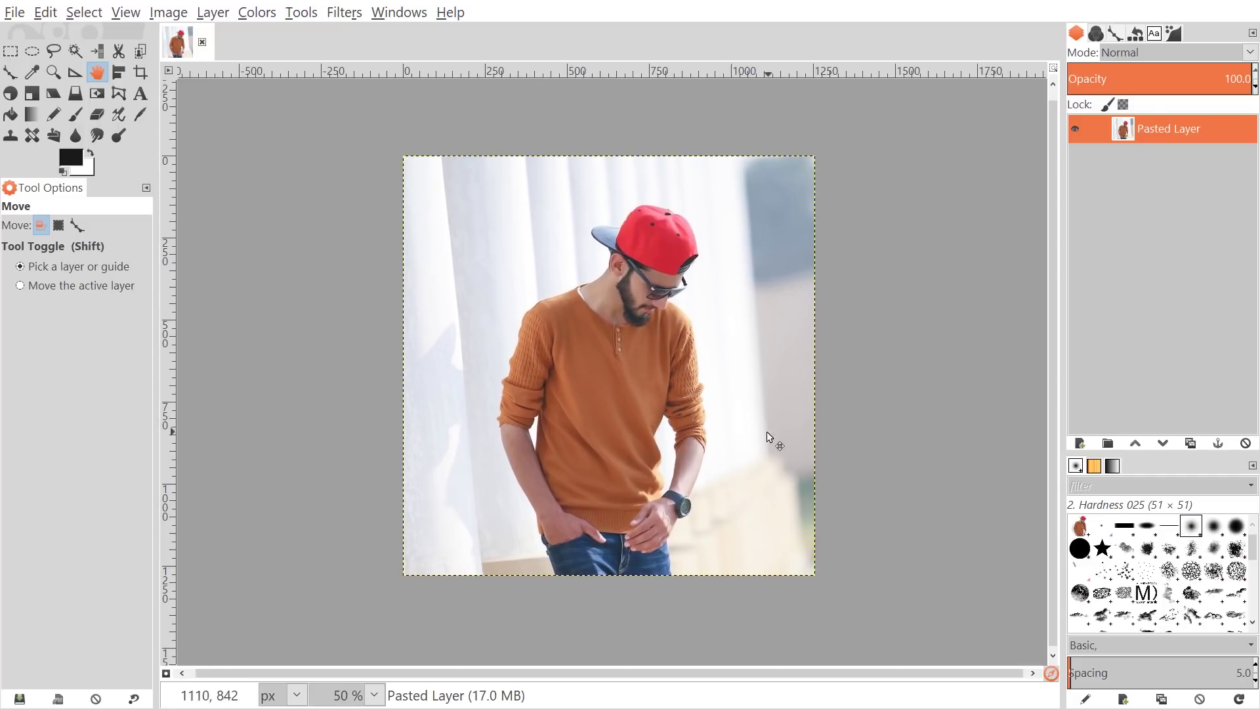
pyautogui.rightClick(1162, 136)
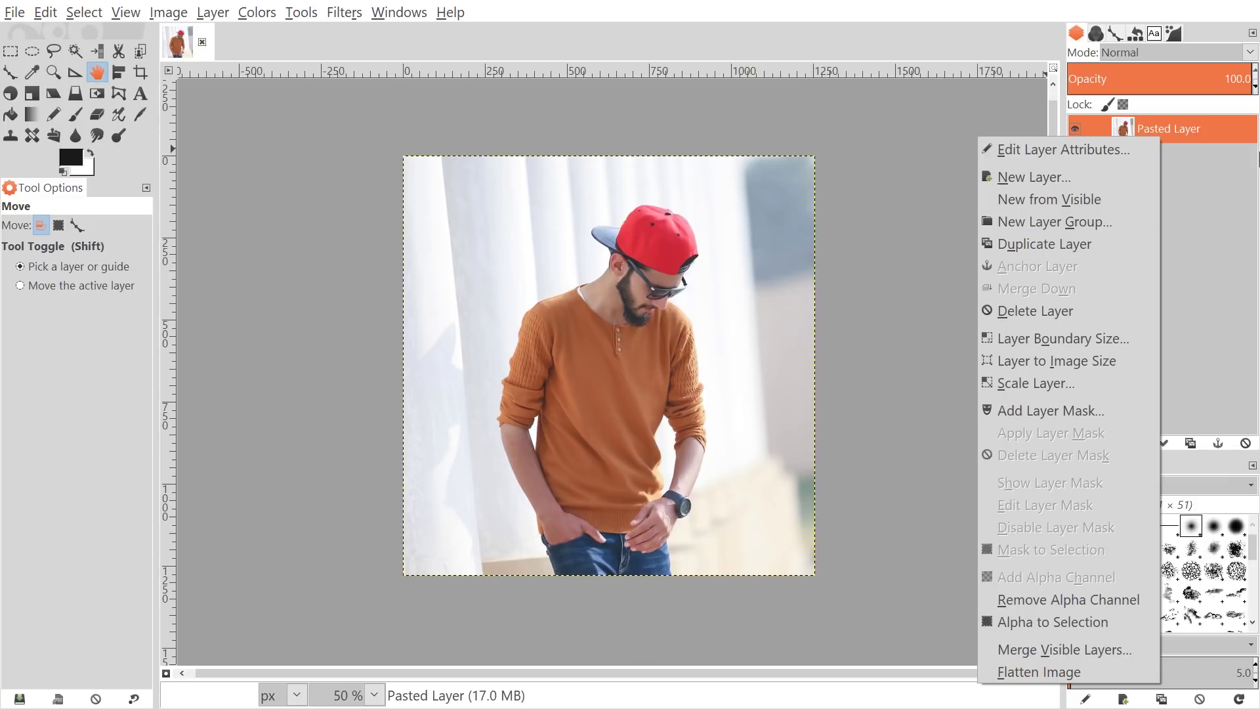
pyautogui.click(1195, 168)
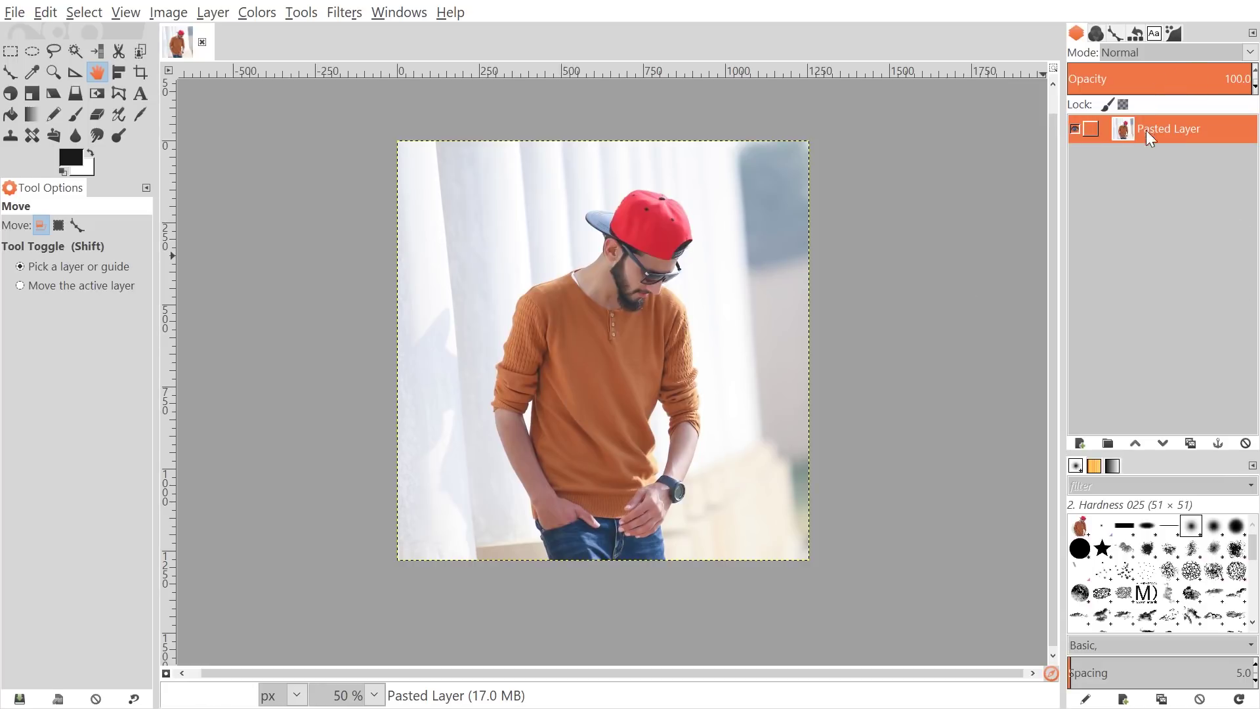
# Duplicate the photo layer and hide the original Pasted Layer beneath the copy
pyautogui.click(1189, 443)
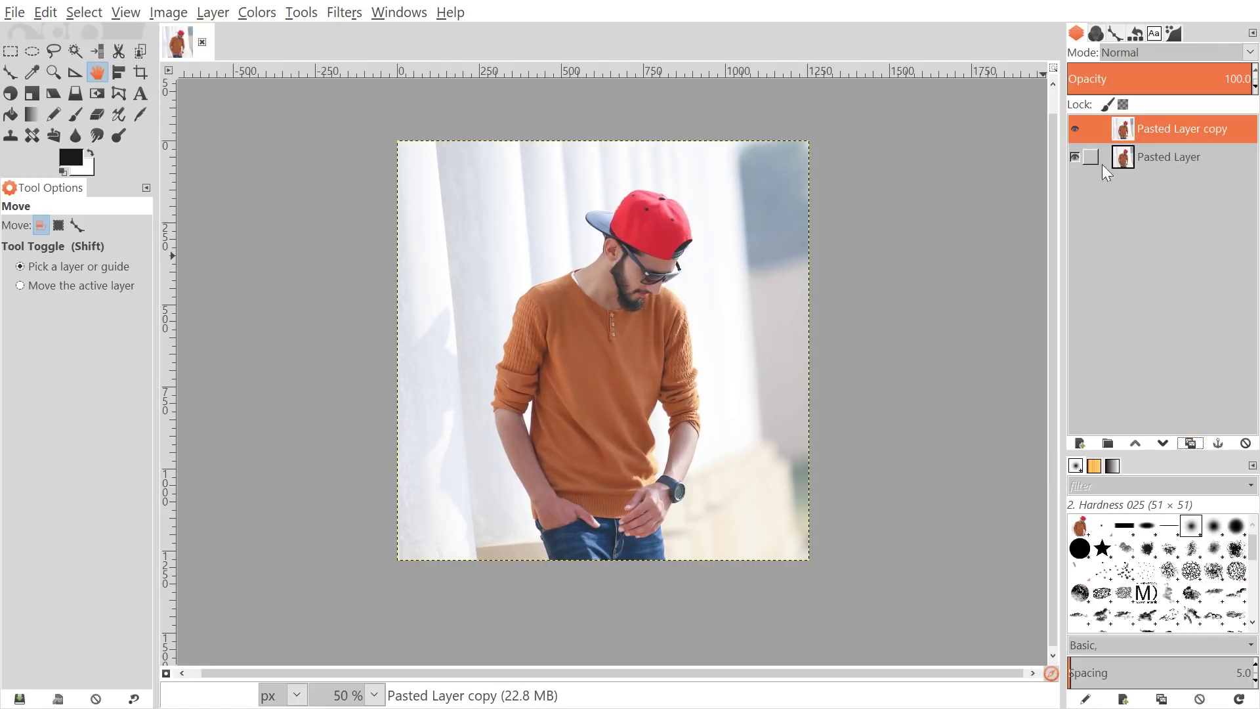
pyautogui.click(1075, 156)
# Make a circular selection about 780 px in diameter over the man's torso with Ellipse Select
pyautogui.click(31, 51)
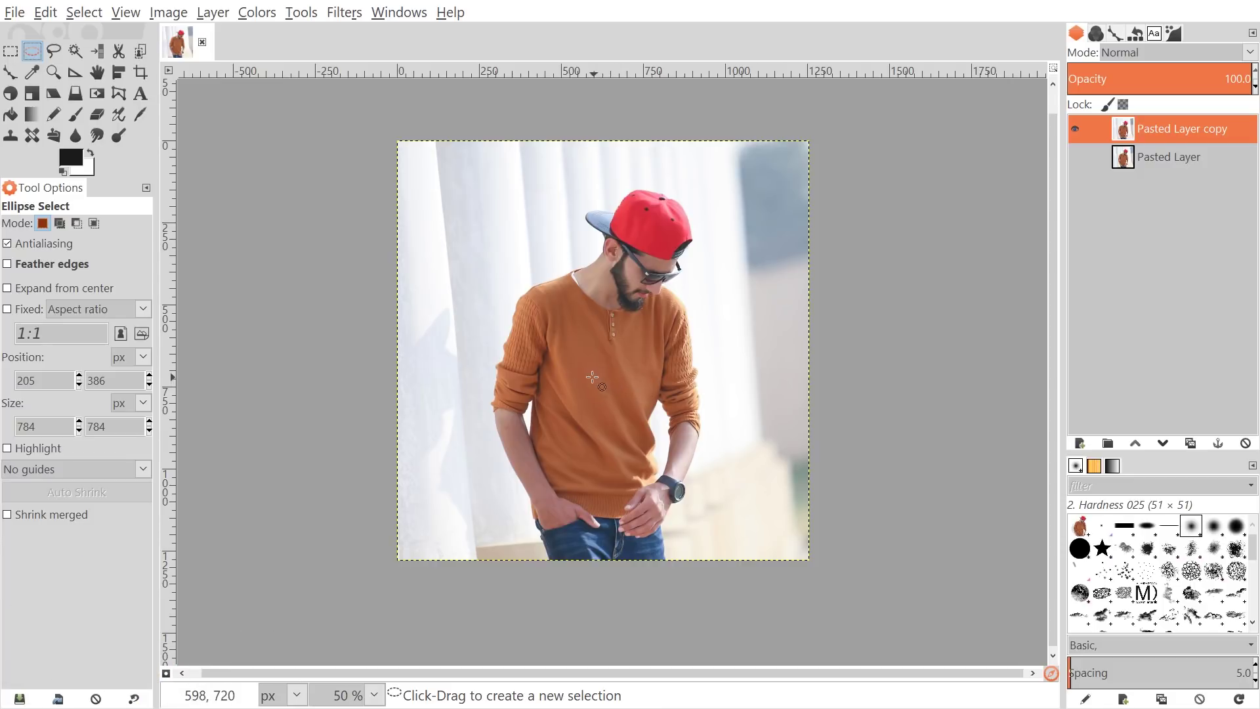
pyautogui.moveTo(594, 381); pyautogui.dragTo(723, 487)
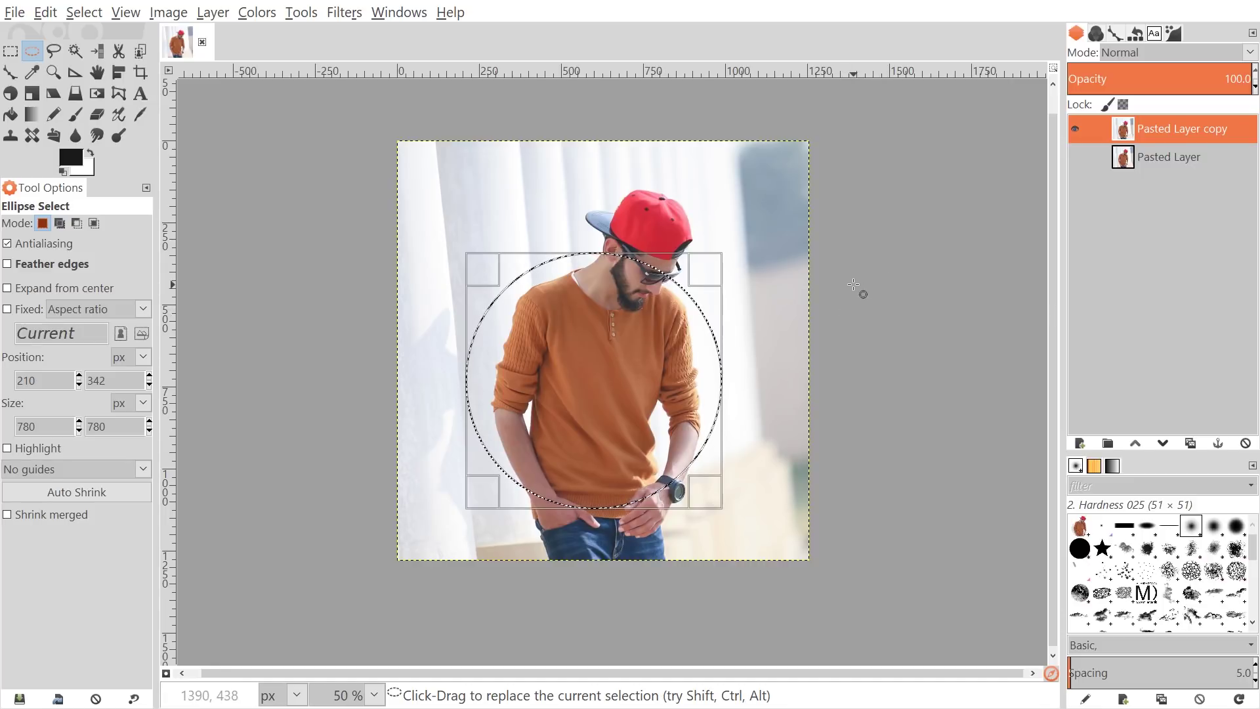
pyautogui.press('Return')
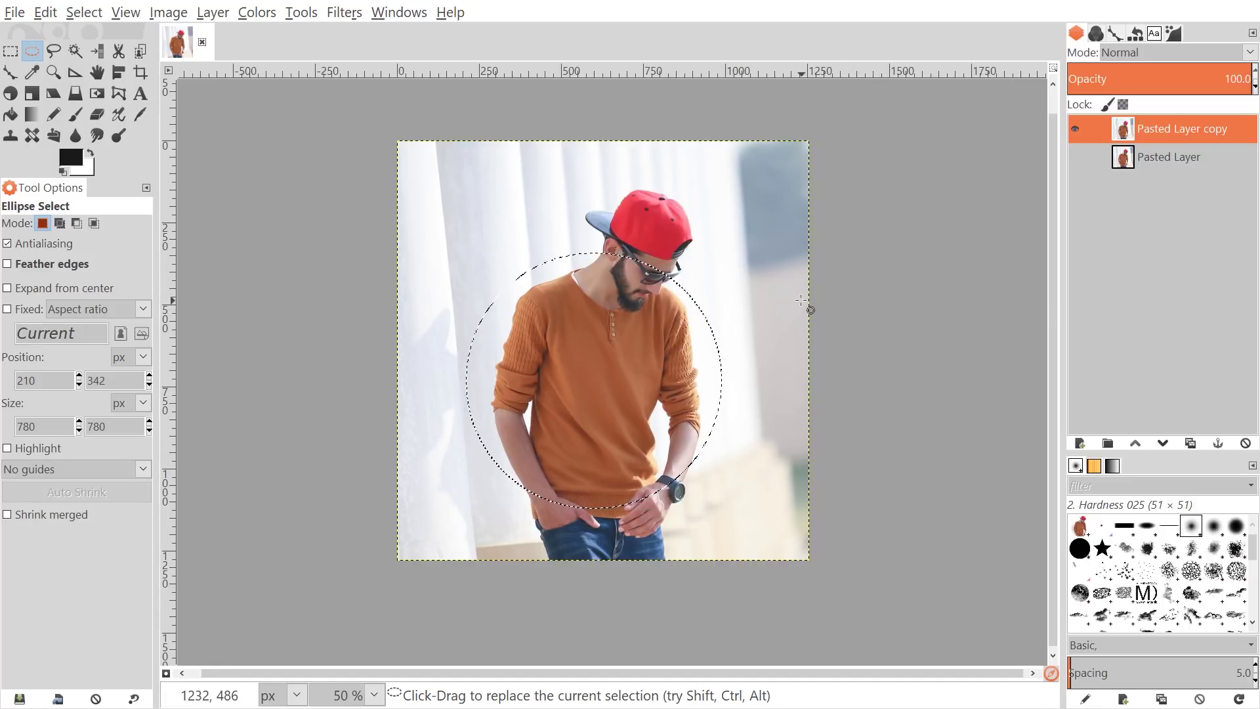
# Invert the selection and delete everything outside the circle on the Pasted Layer copy
pyautogui.click(96, 14)
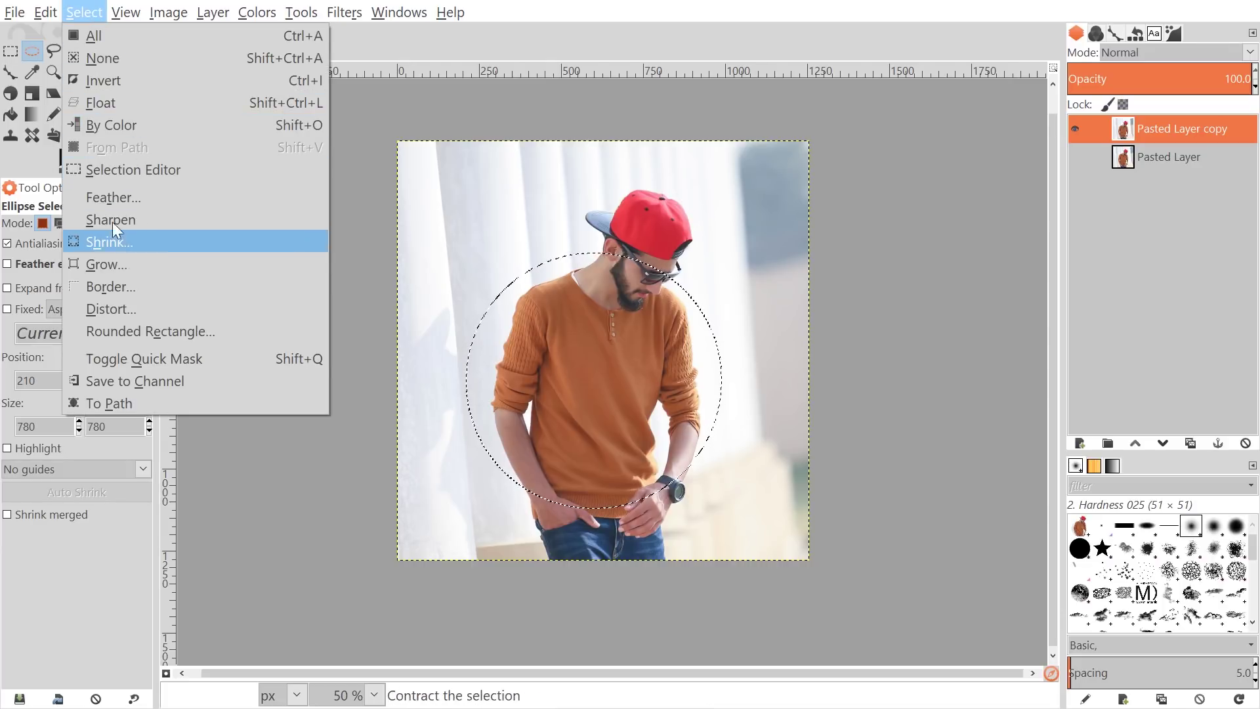
pyautogui.click(116, 81)
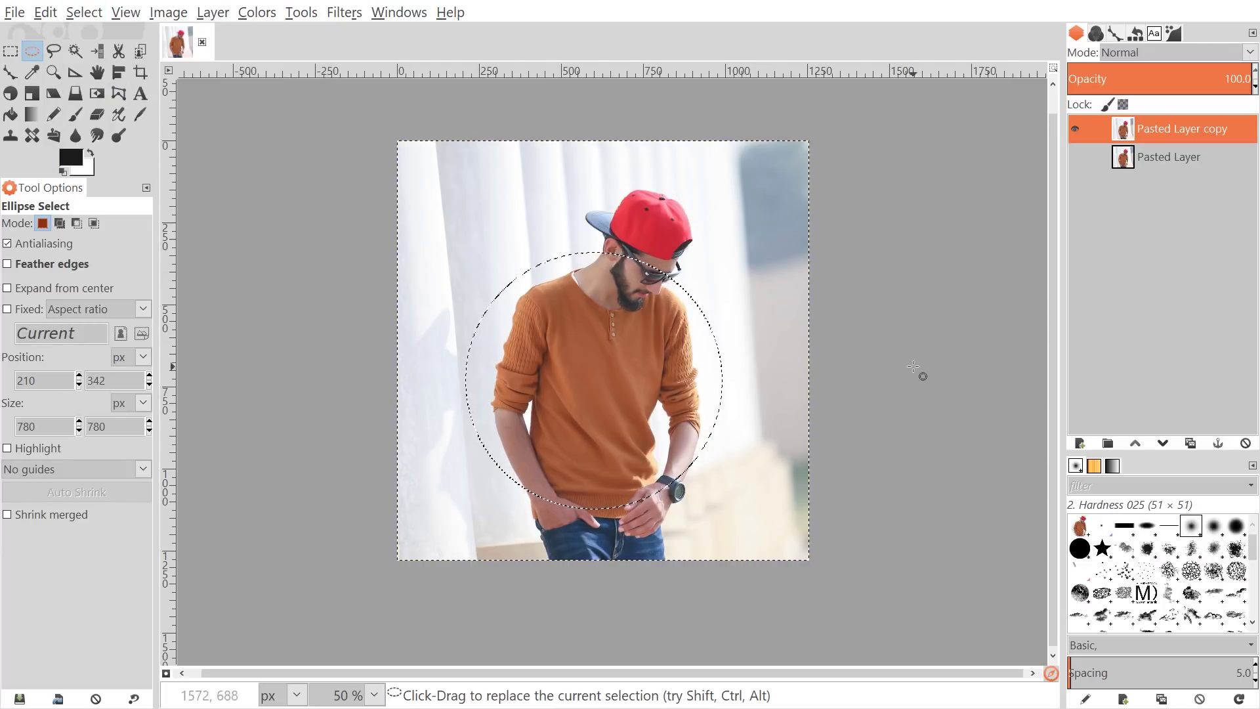
pyautogui.press('Delete')
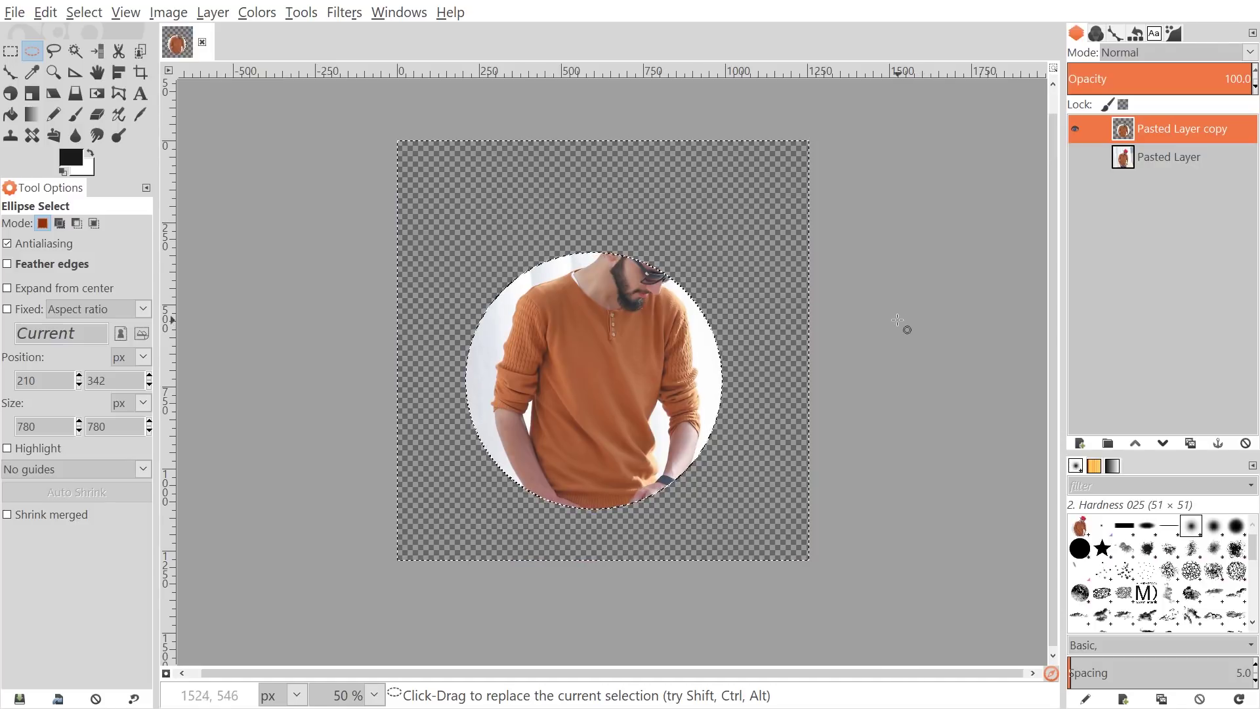
pyautogui.click(45, 13)
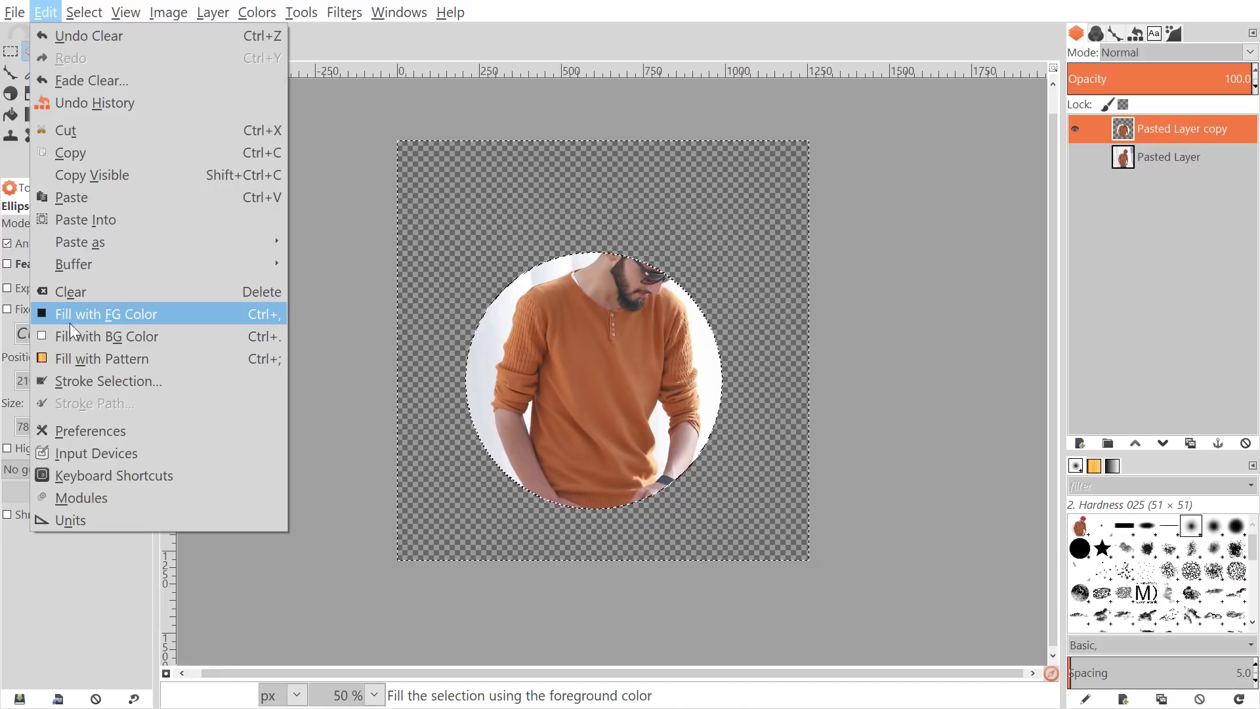
pyautogui.click(52, 24)
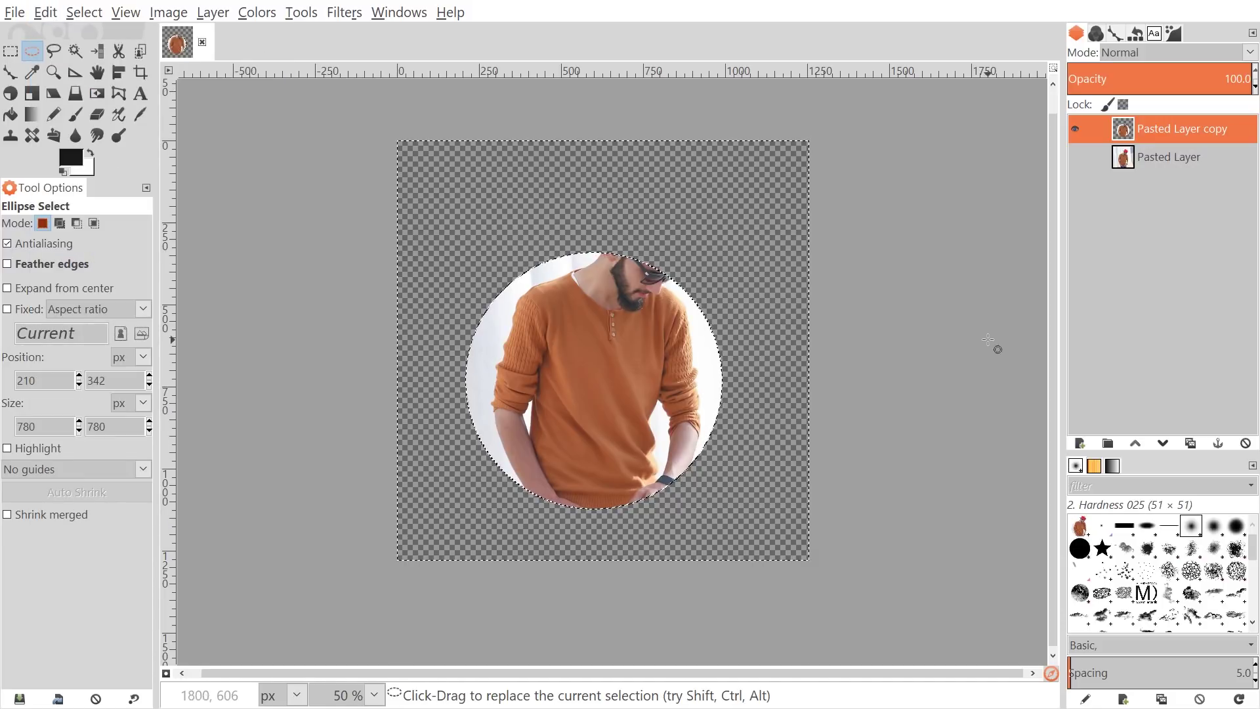
pyautogui.moveTo(859, 333); pyautogui.dragTo(848, 353)
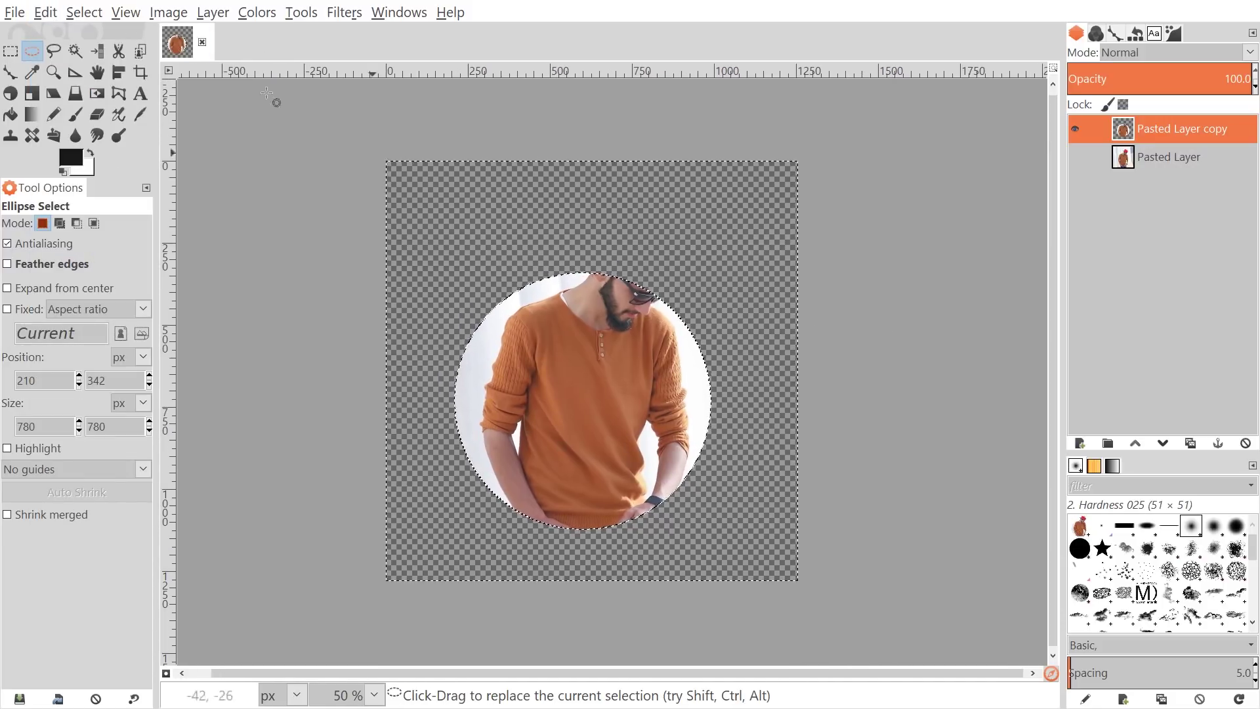
# Invert the selection again so that only the circular photo area is selected
pyautogui.click(83, 13)
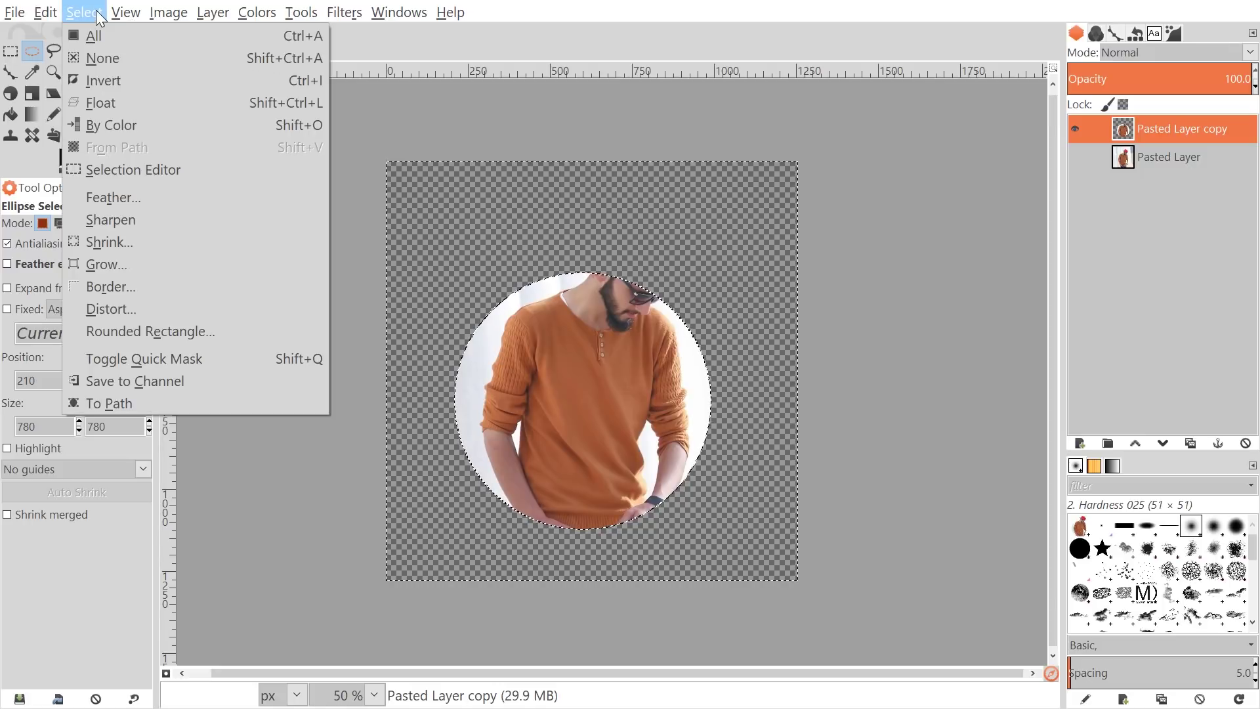
pyautogui.click(102, 80)
pyautogui.hscroll(1, 723, 299)
pyautogui.moveTo(724, 299); pyautogui.dragTo(736, 304)
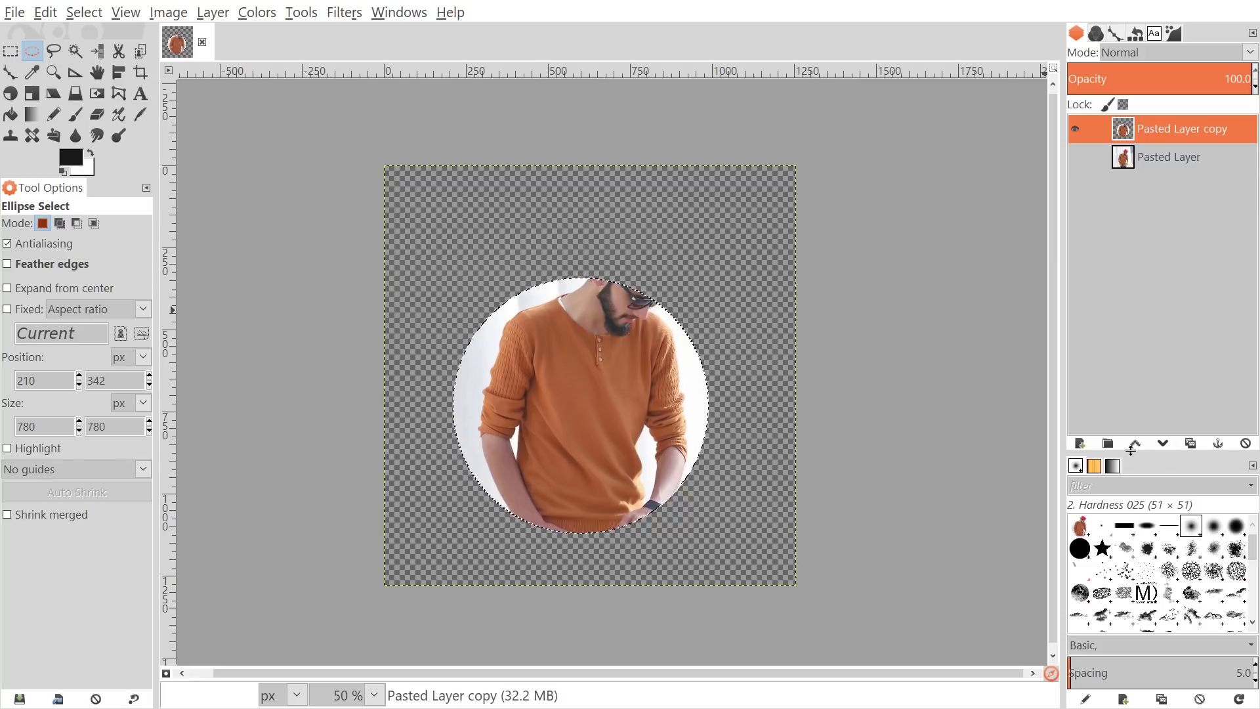
# Create a new 1257 × 1280 px layer filled with Transparency and place it below the Pasted Layer copy
pyautogui.click(1080, 445)
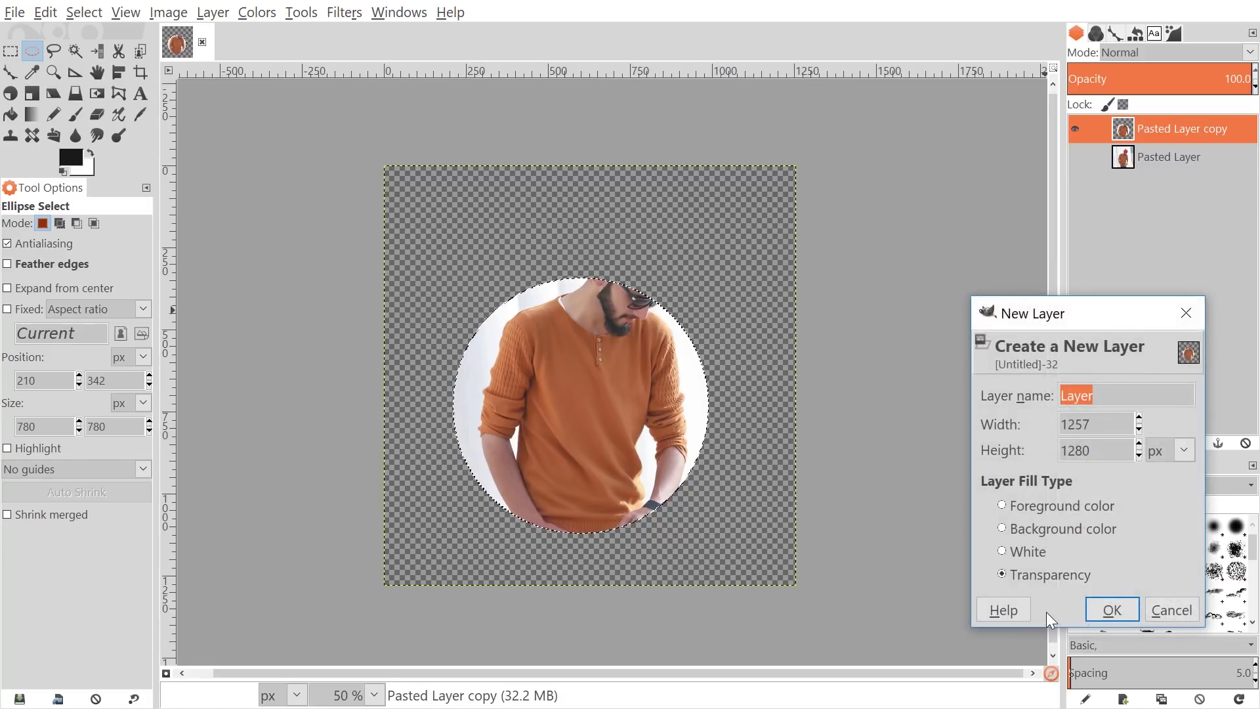
pyautogui.click(1117, 601)
pyautogui.moveTo(1144, 134); pyautogui.dragTo(1157, 164)
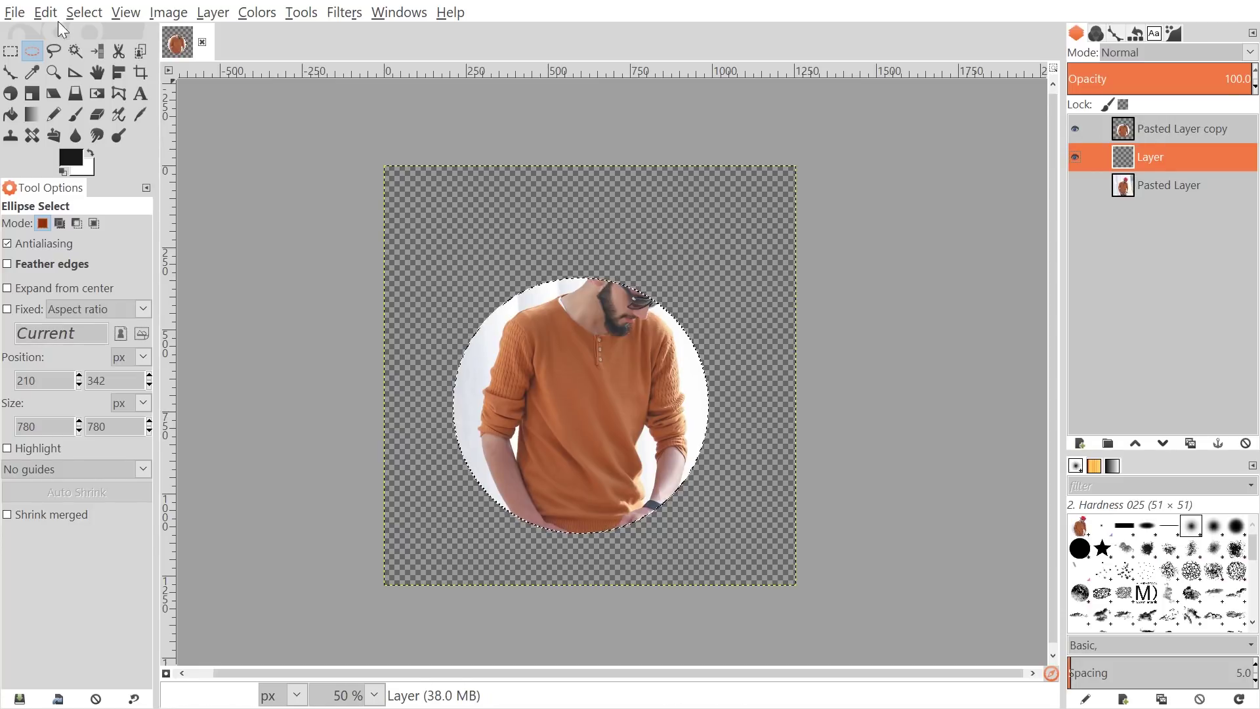
# Grow the circular selection by 20 px
pyautogui.click(73, 10)
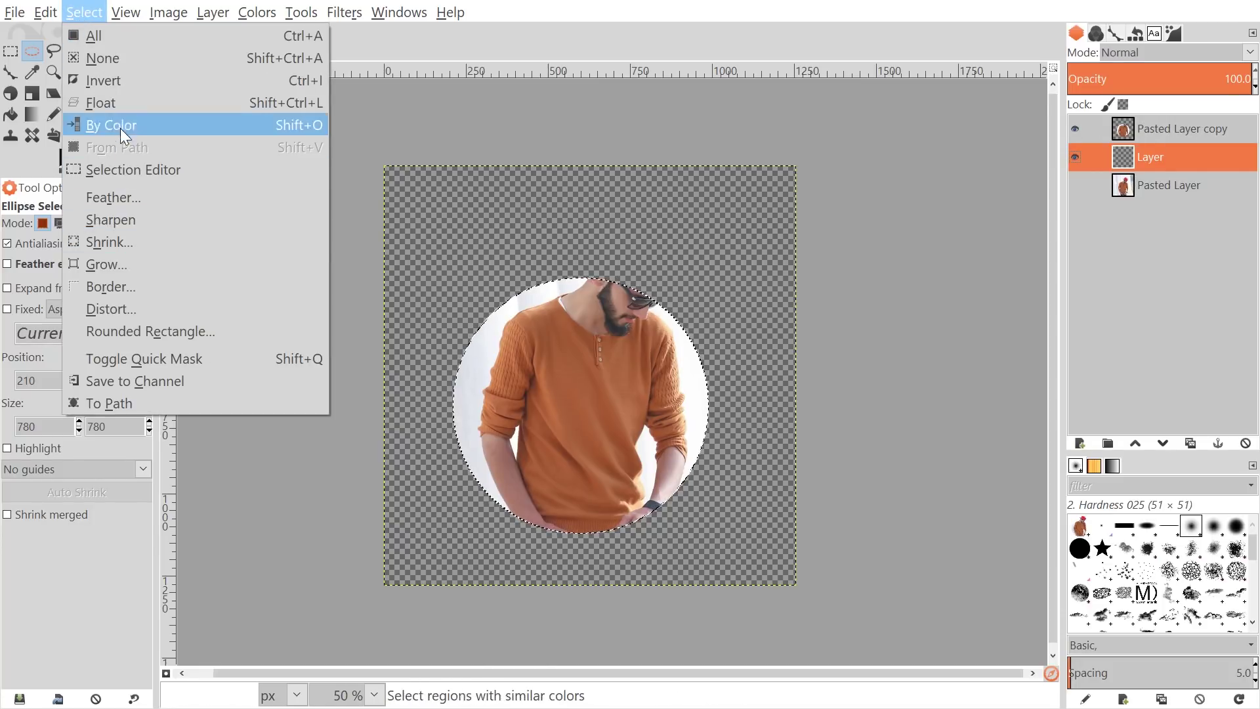
pyautogui.click(135, 266)
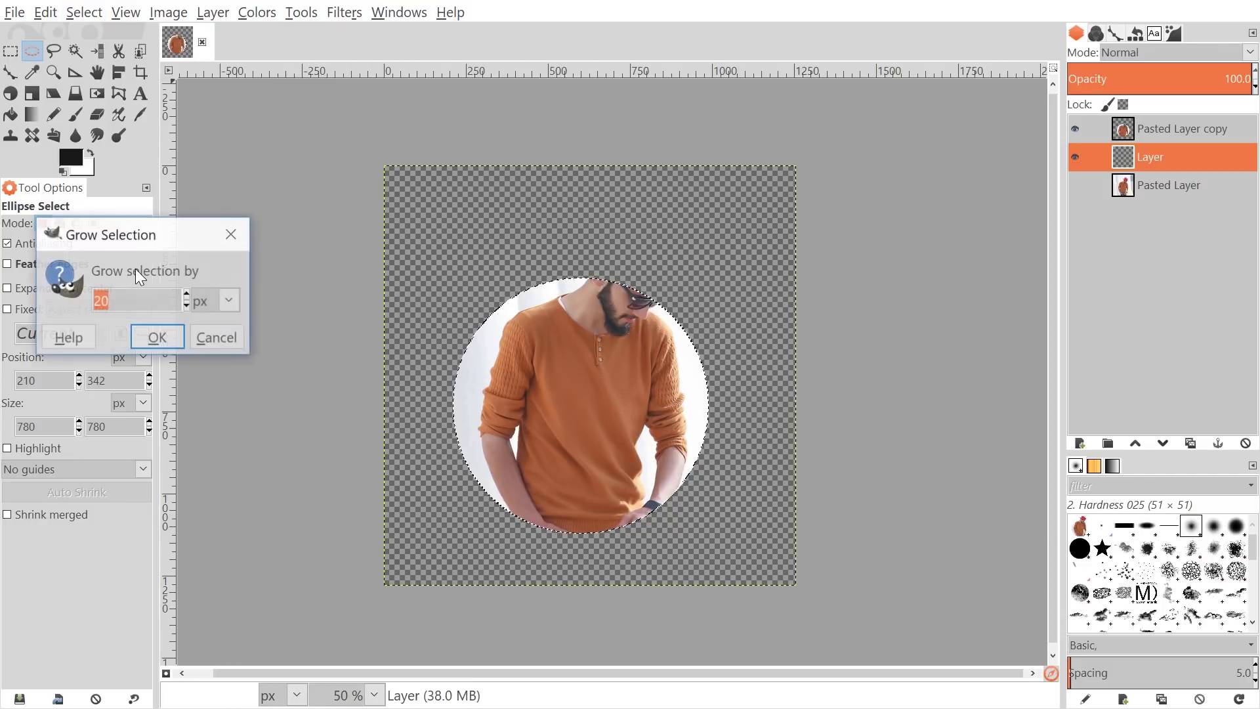
pyautogui.moveTo(167, 238); pyautogui.dragTo(361, 193)
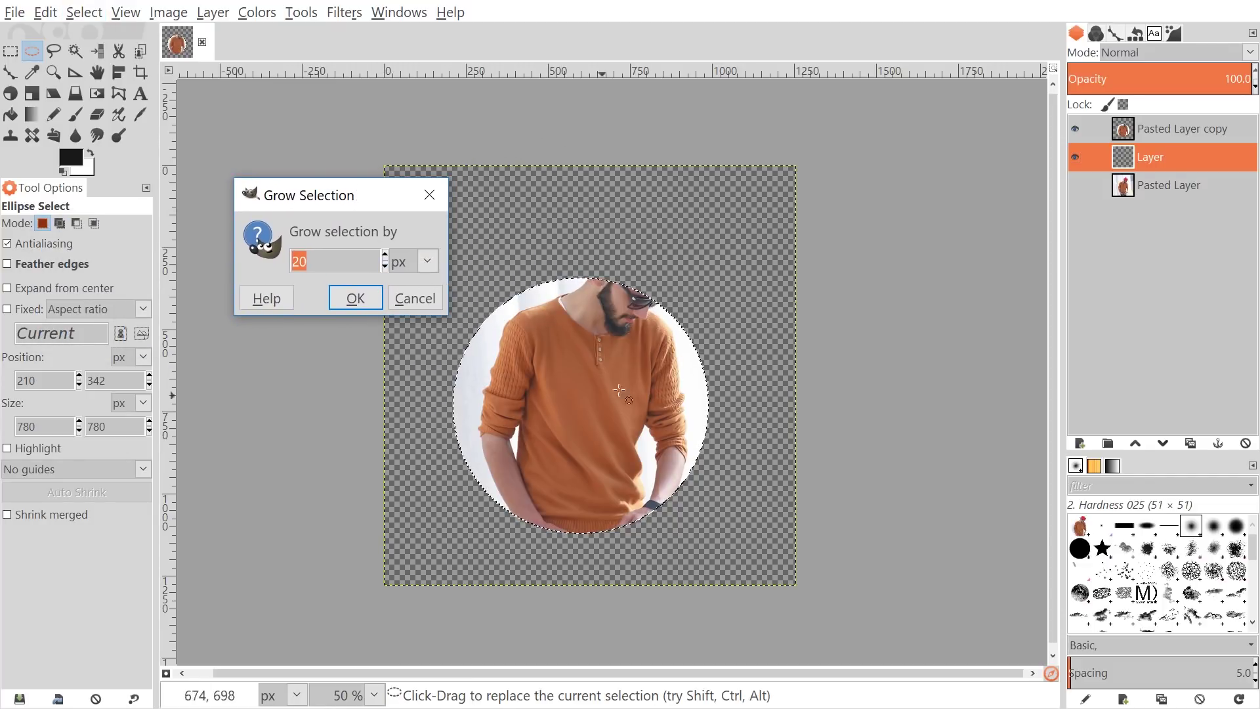
pyautogui.click(353, 298)
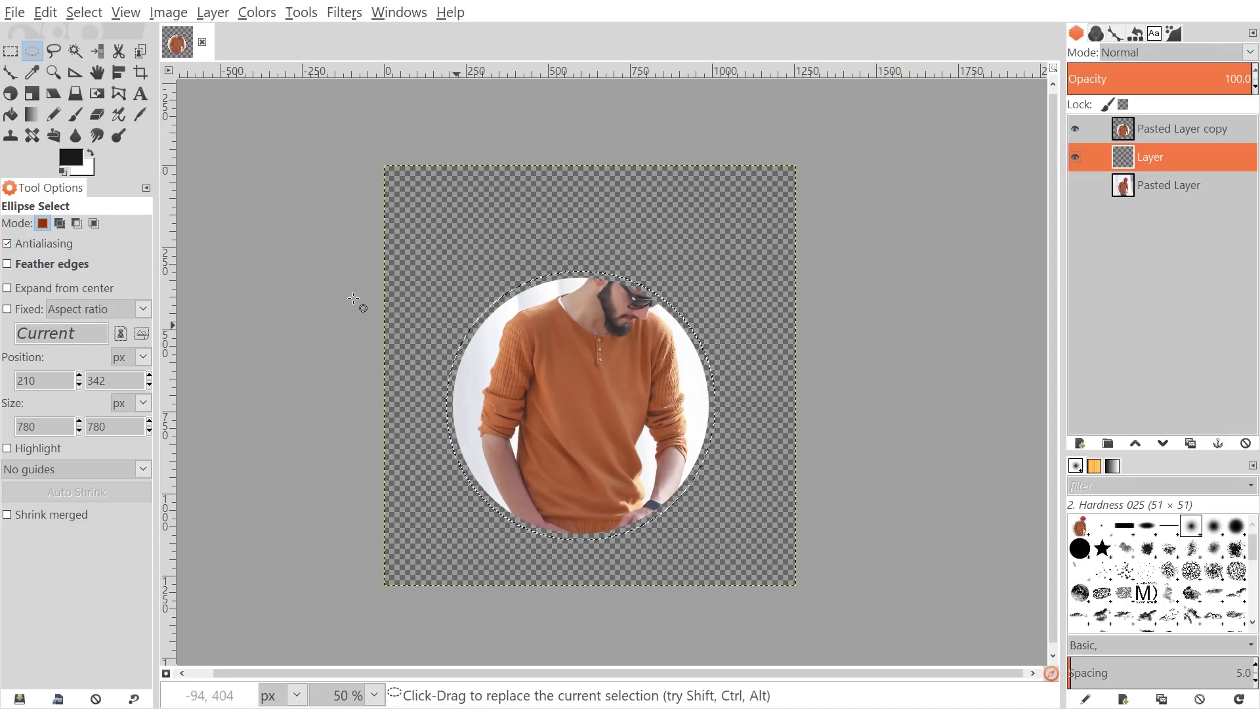
# Examine the margin between the circular photo's edge and the grown selection outline
pyautogui.scroll(3, 563, 416)
pyautogui.moveTo(302, 203); pyautogui.dragTo(488, 266)
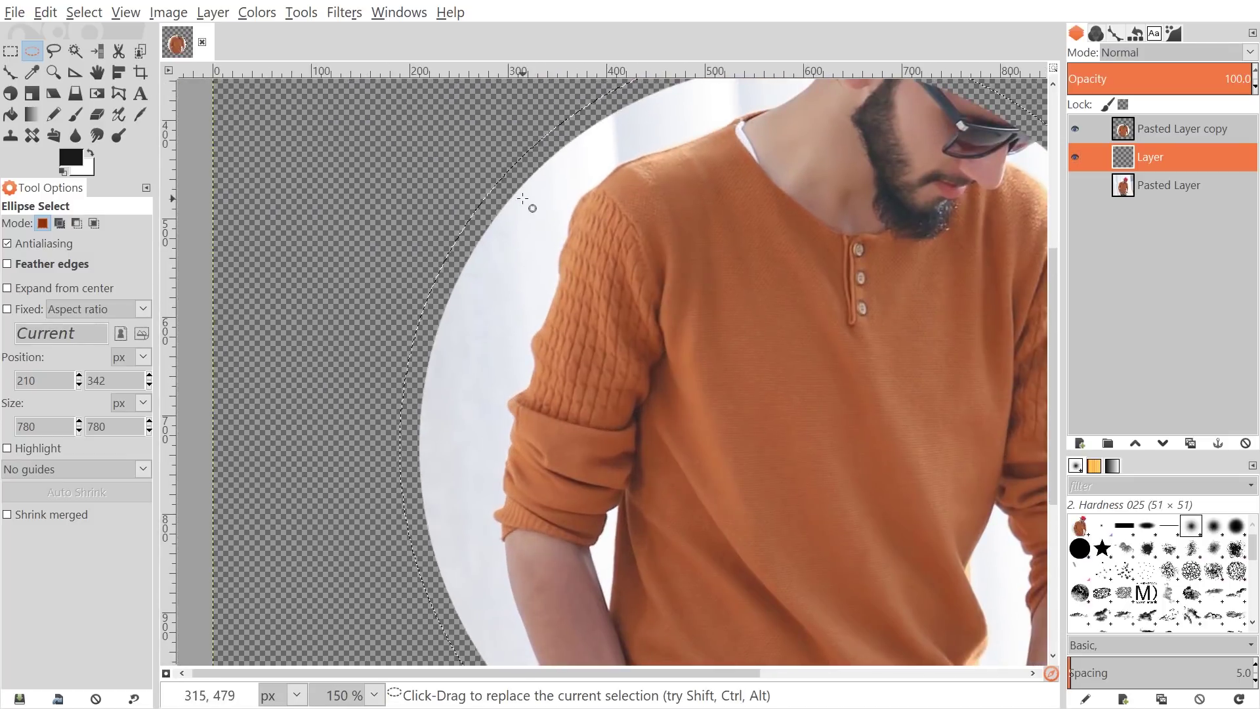
pyautogui.keyDown('ctrl'); pyautogui.scroll(-2, 711, 322); pyautogui.keyUp('ctrl')
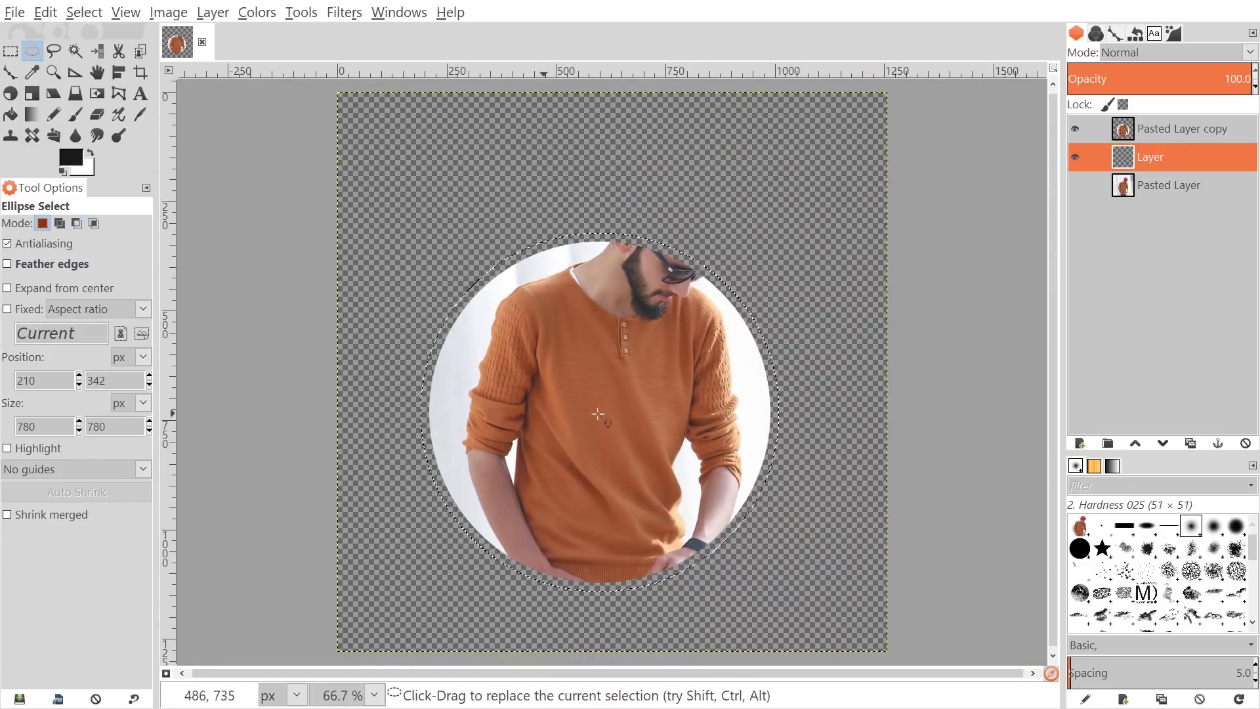
pyautogui.keyDown('ctrl'); pyautogui.scroll(1, 711, 322); pyautogui.keyUp('ctrl')
pyautogui.keyDown('ctrl'); pyautogui.scroll(-1, 711, 322); pyautogui.keyUp('ctrl')
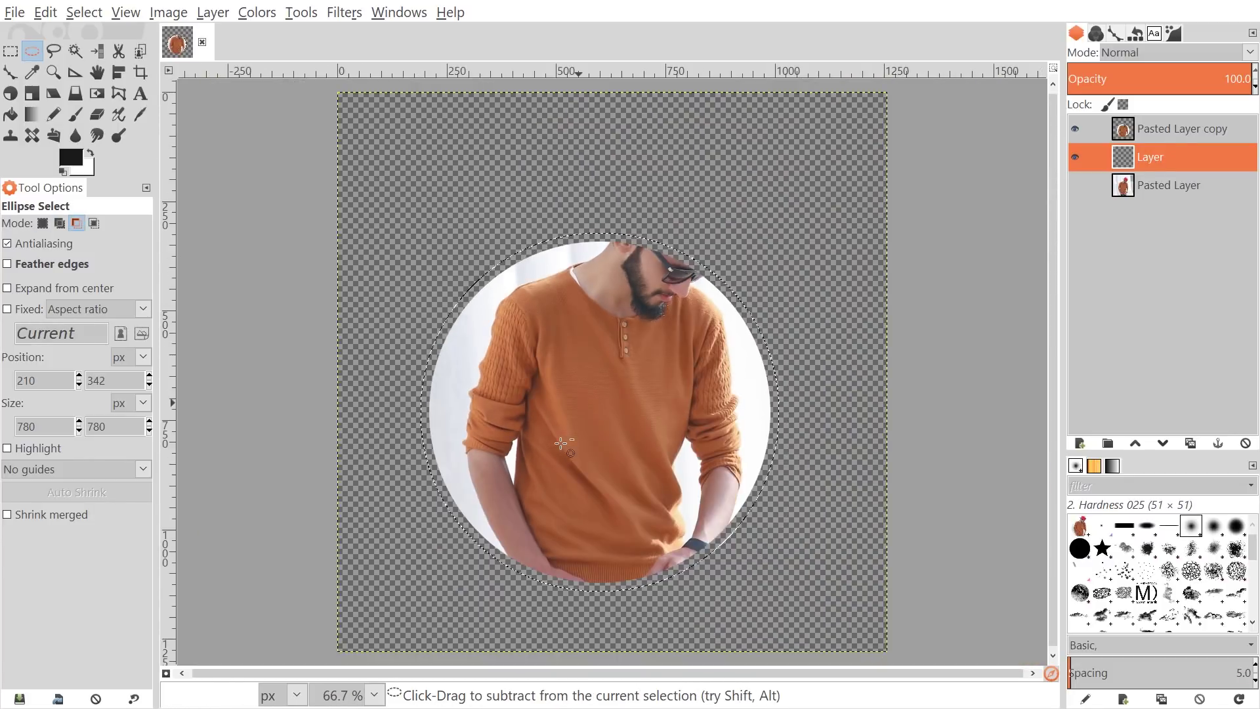
pyautogui.scroll(-1, 679, 443)
pyautogui.moveTo(548, 230); pyautogui.dragTo(535, 314)
pyautogui.keyDown('ctrl'); pyautogui.scroll(-1, 554, 281); pyautogui.keyUp('ctrl')
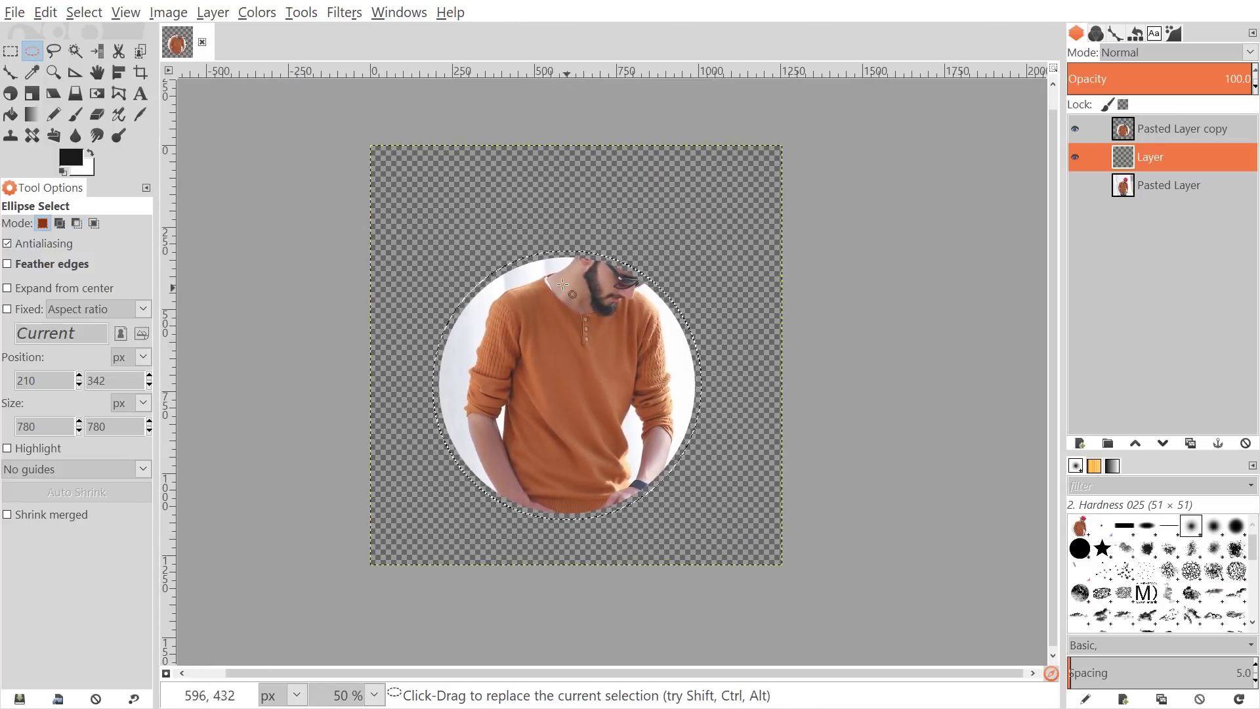
# Fill the grown circle on the new layer with the white background color and remove the selection
pyautogui.click(47, 15)
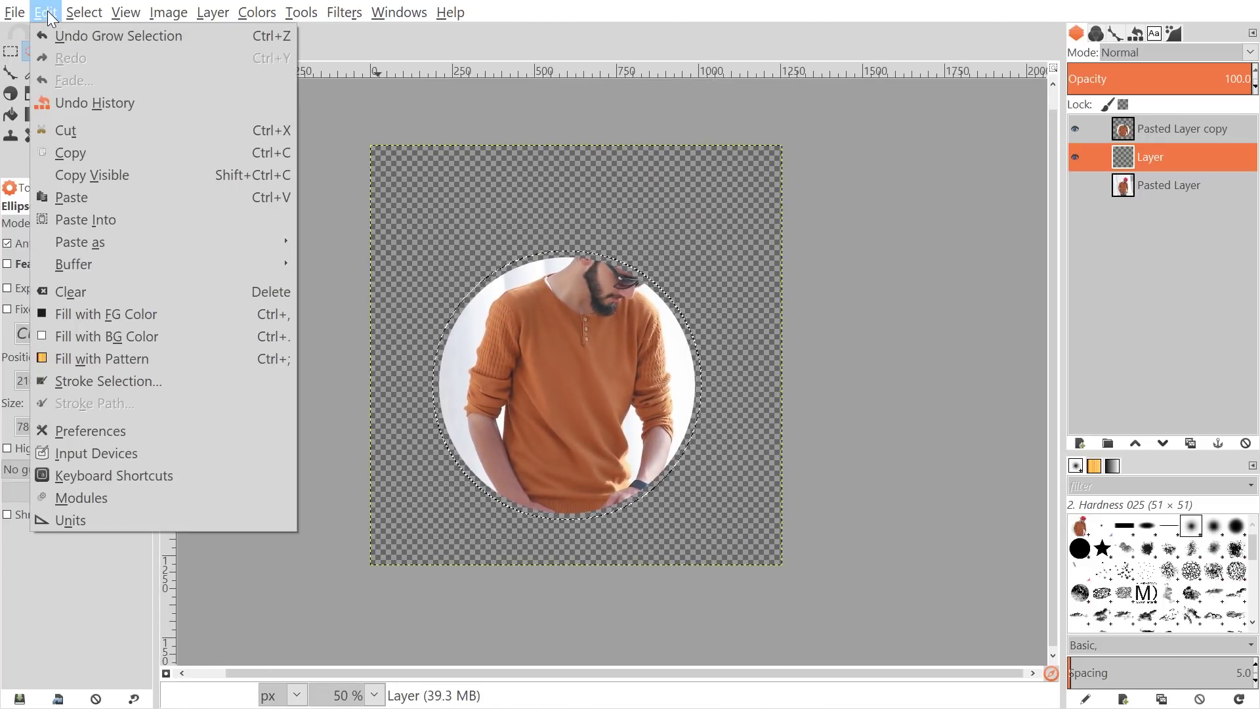
pyautogui.click(45, 16)
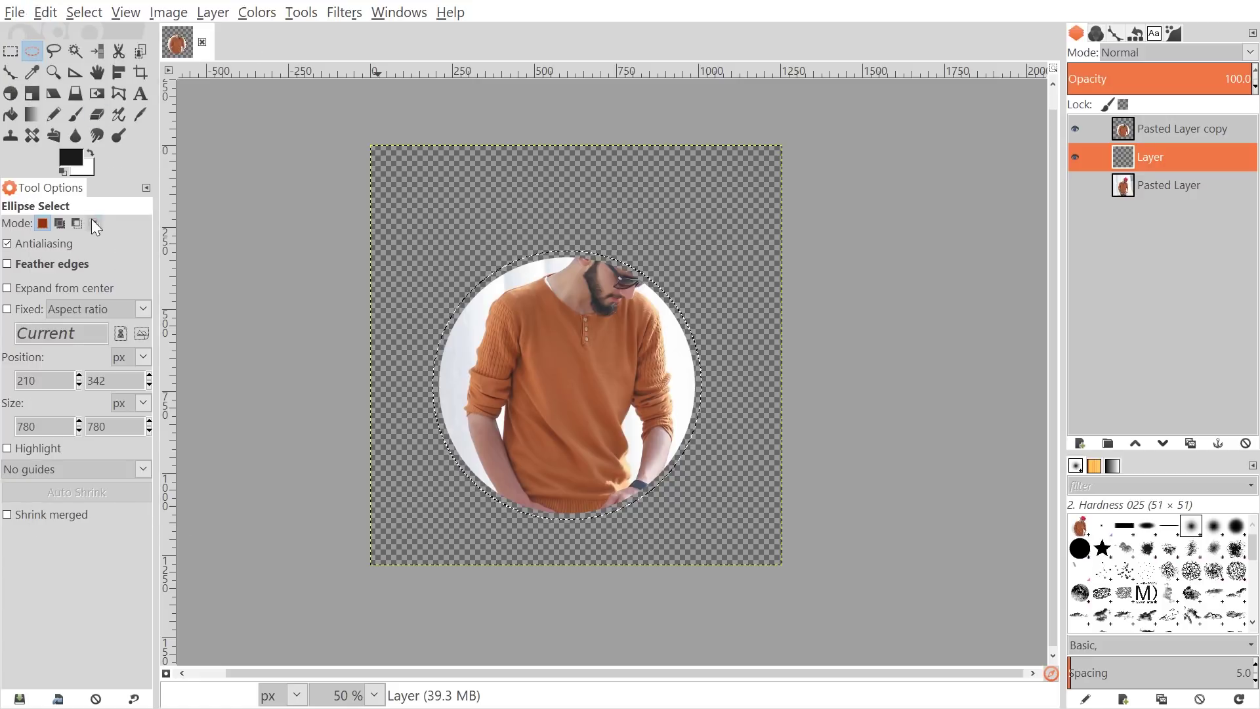
pyautogui.click(46, 13)
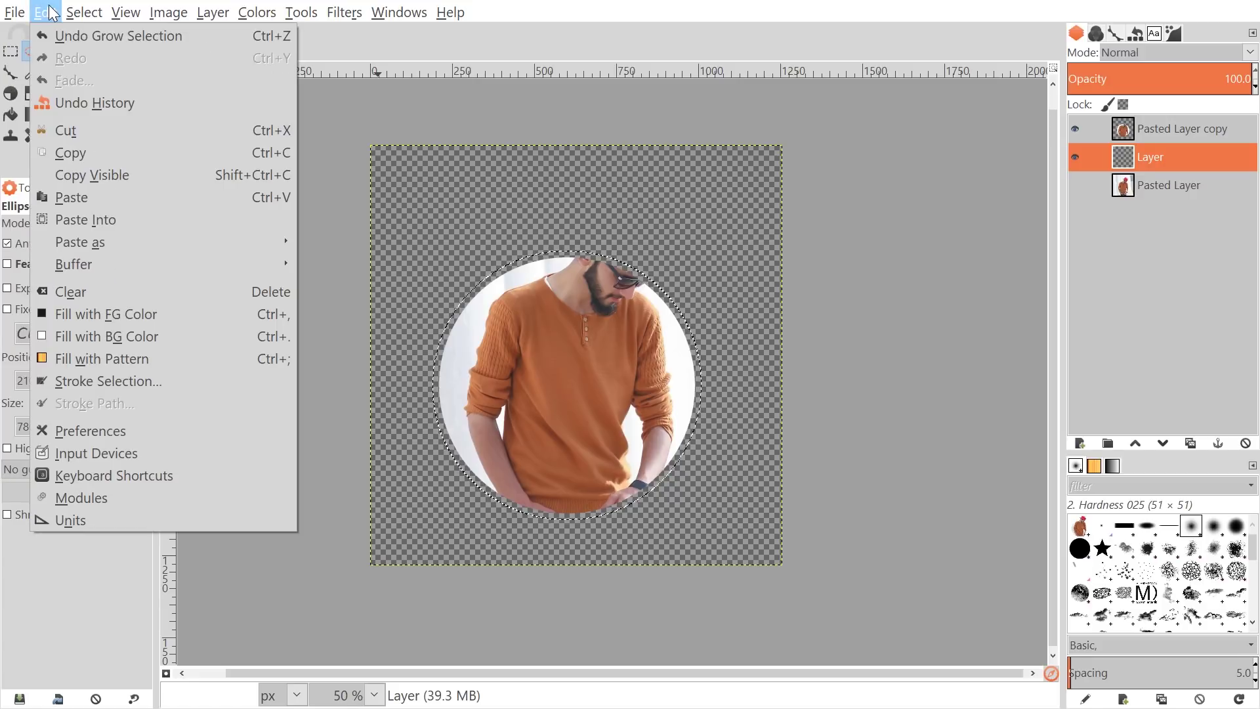
pyautogui.click(151, 336)
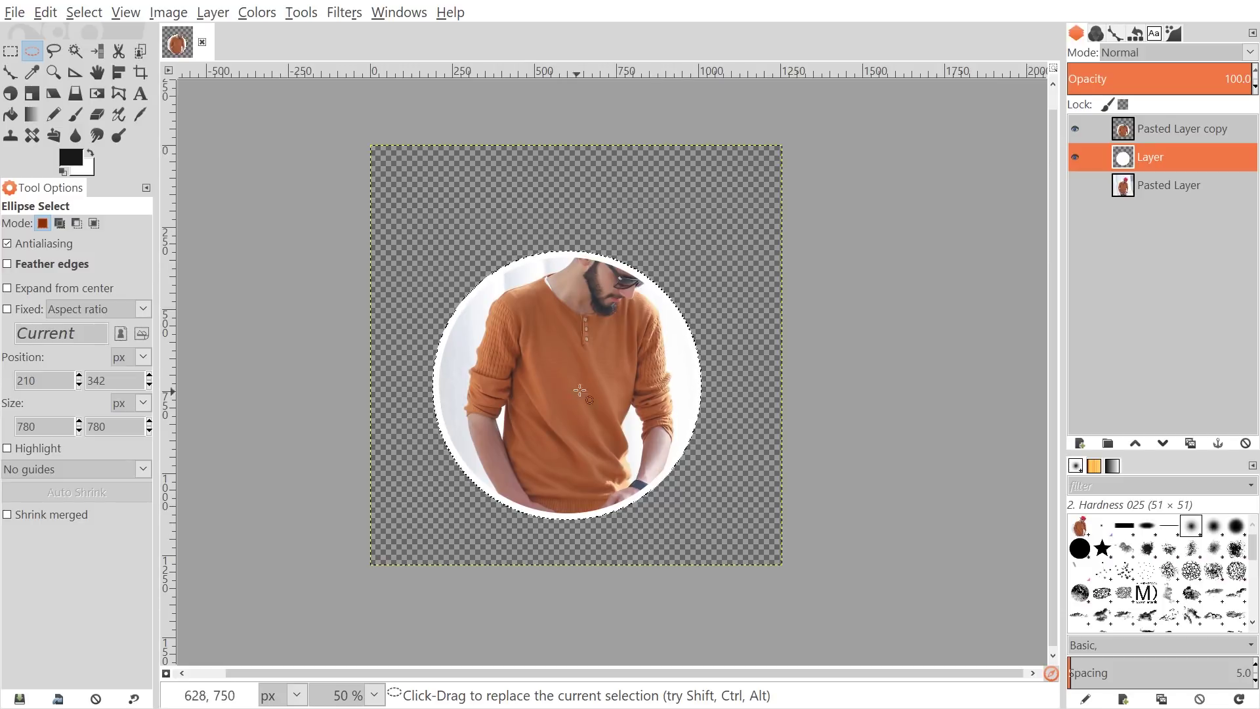
pyautogui.click(84, 12)
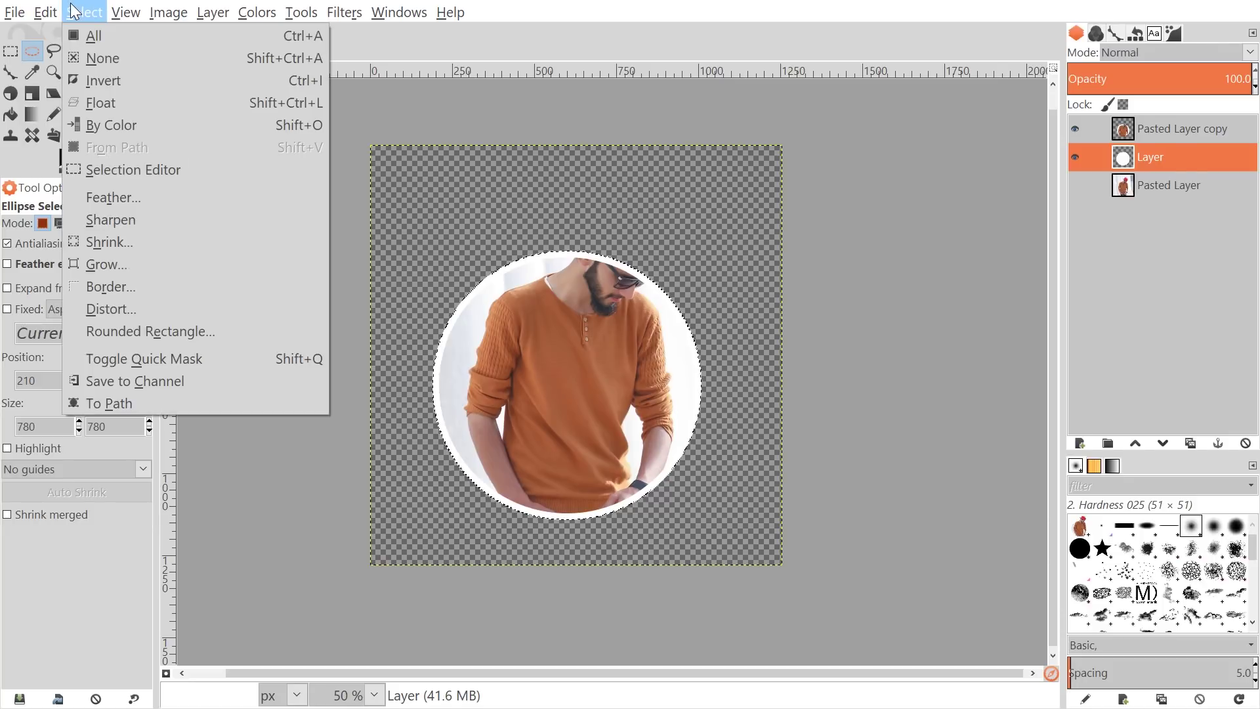
pyautogui.click(104, 53)
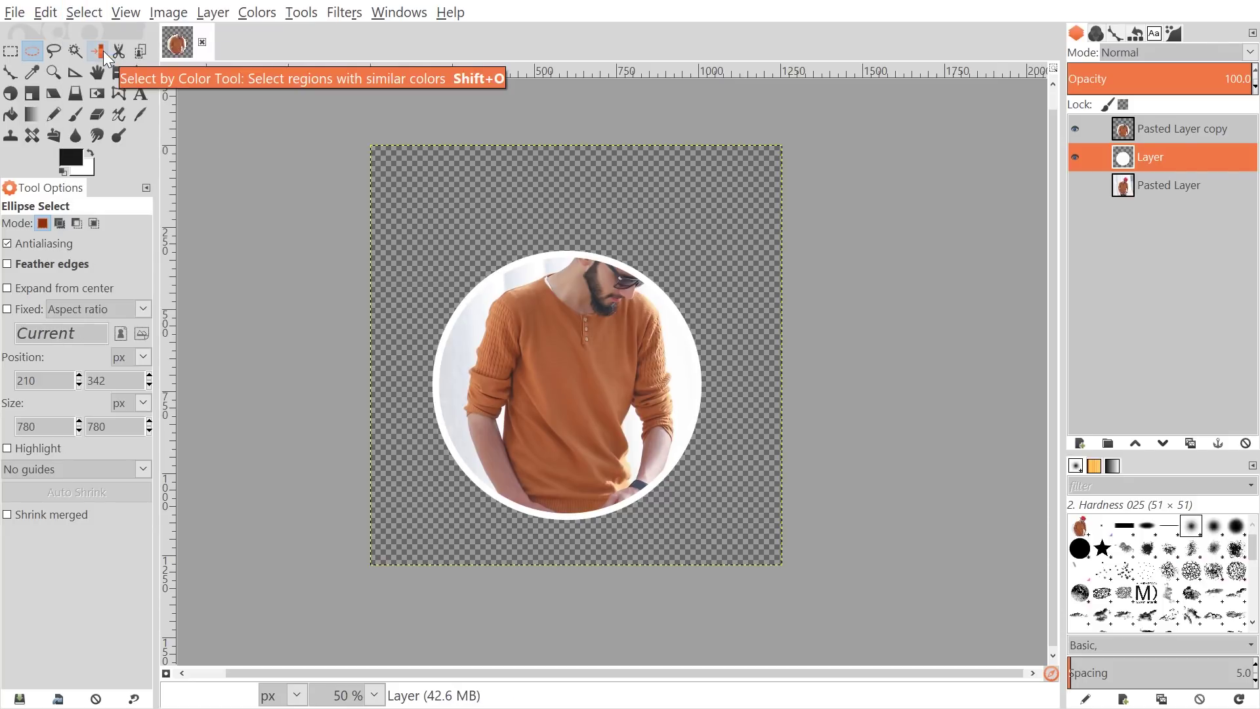
# Duplicate the hidden original Pasted Layer at the bottom of the layer stack
pyautogui.click(1163, 189)
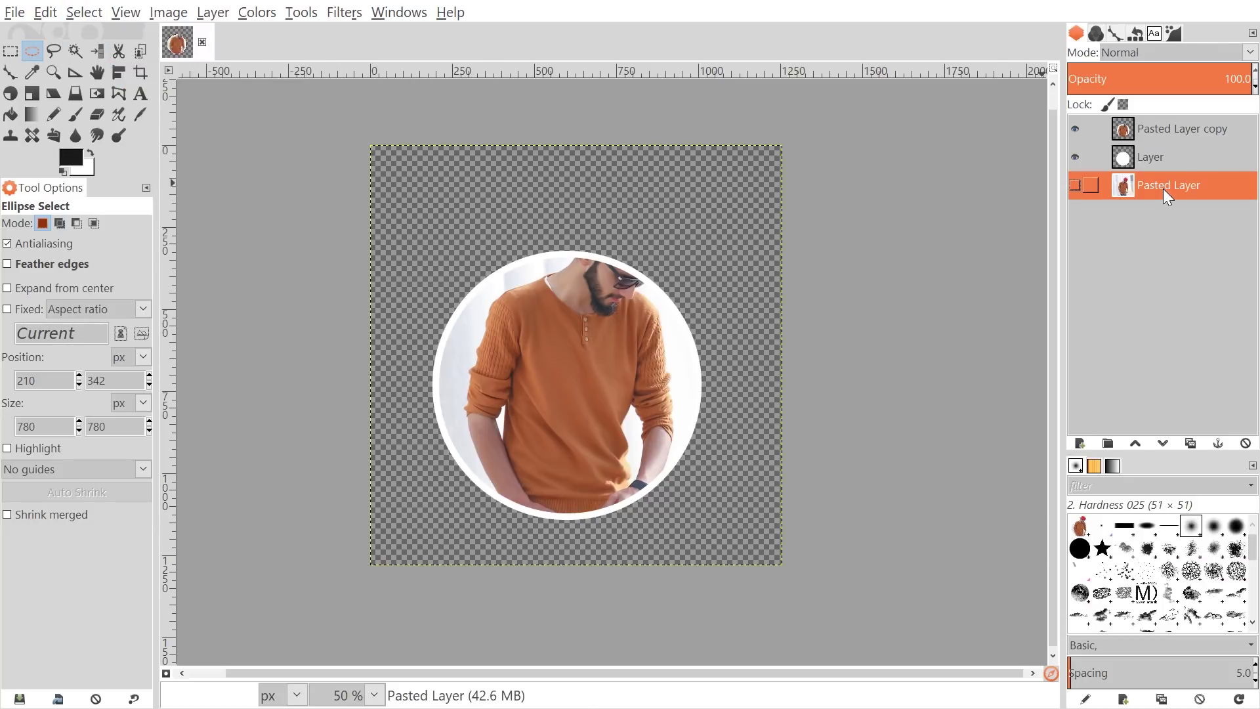
pyautogui.click(1191, 444)
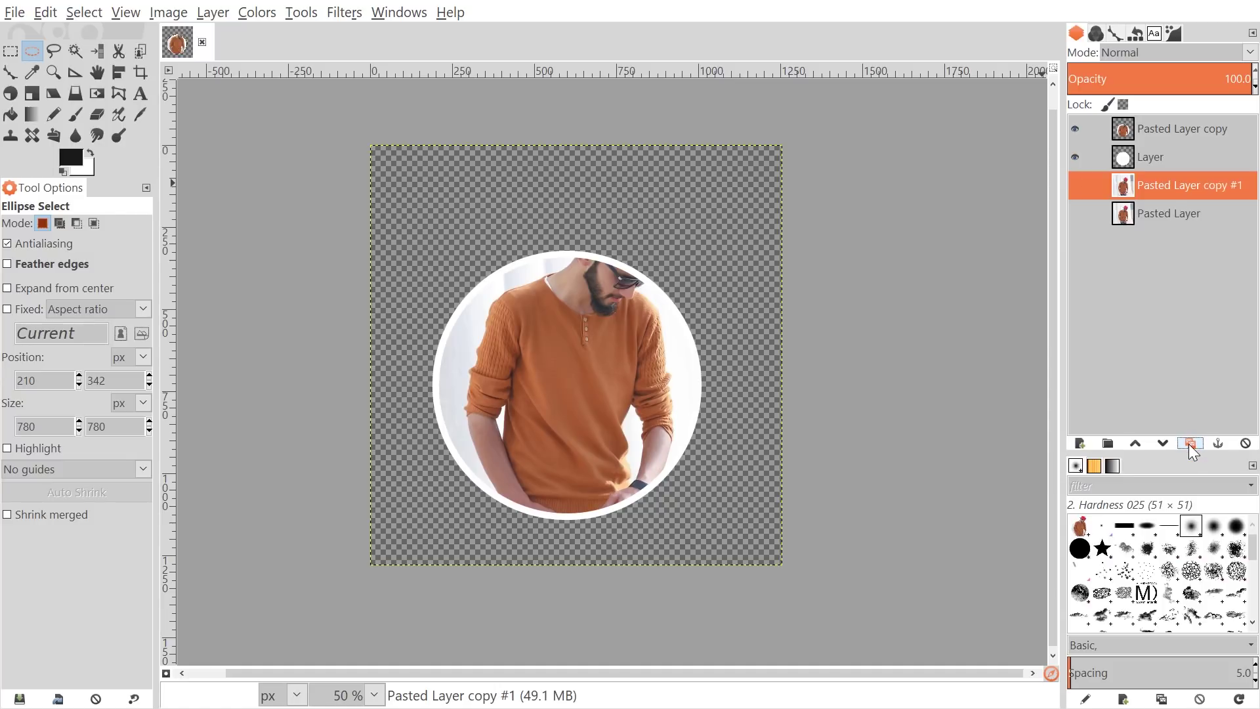
# Show the duplicated photo layer and move it to the top of the layer stack with its opacity at 59.2
pyautogui.click(1074, 186)
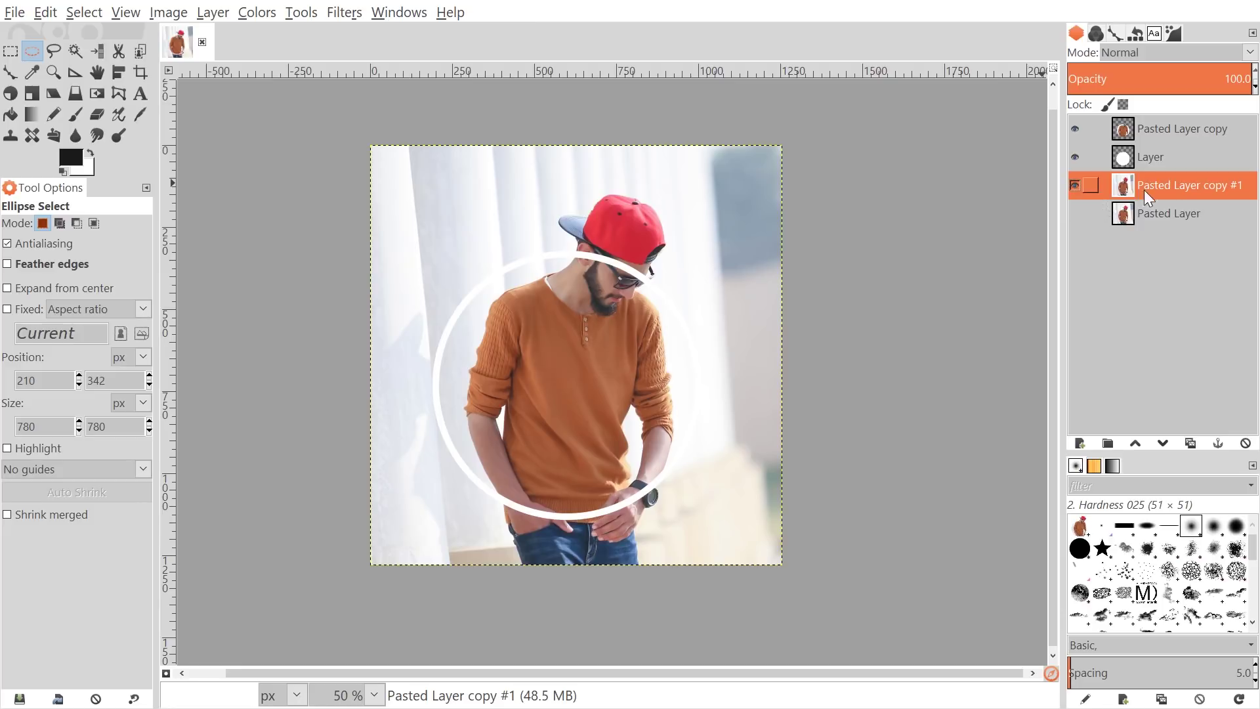
pyautogui.moveTo(1152, 184); pyautogui.dragTo(1151, 120)
pyautogui.moveTo(1189, 75); pyautogui.dragTo(1174, 79)
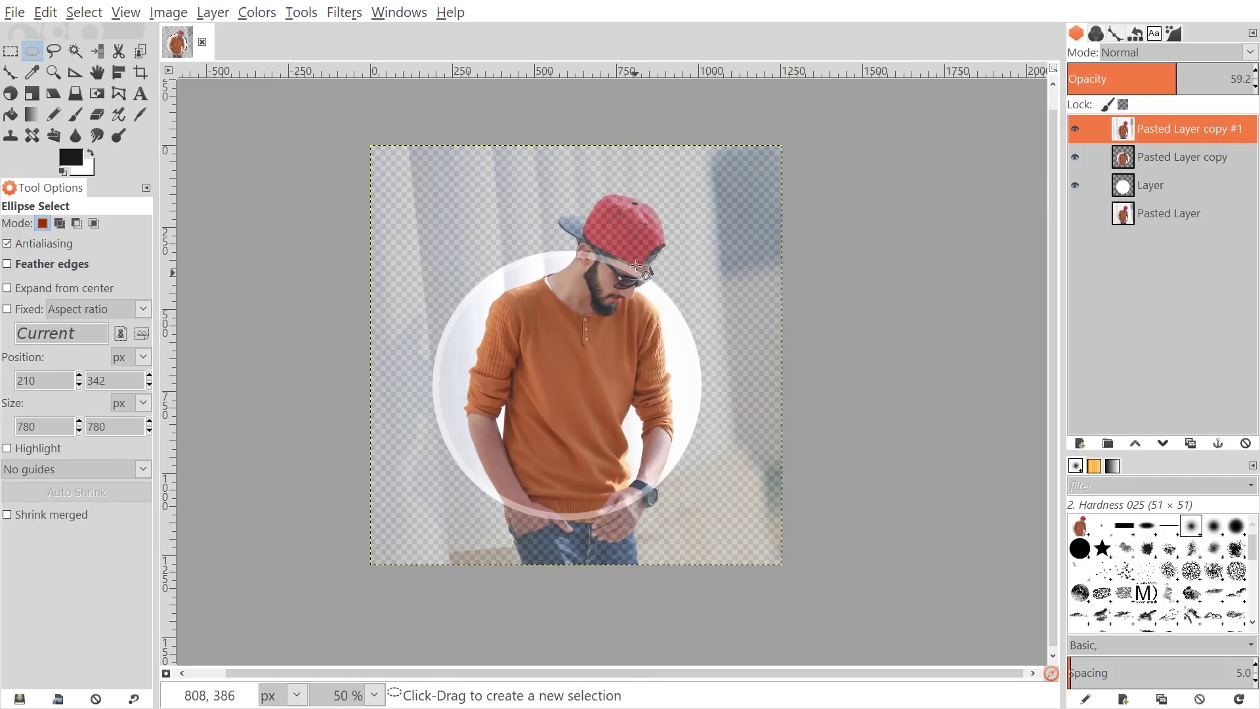
# Examine which parts of the man's head, arm and hand extend beyond the circular frame
pyautogui.scroll(1, 603, 253)
pyautogui.scroll(2, 606, 250)
pyautogui.moveTo(642, 187); pyautogui.dragTo(630, 345)
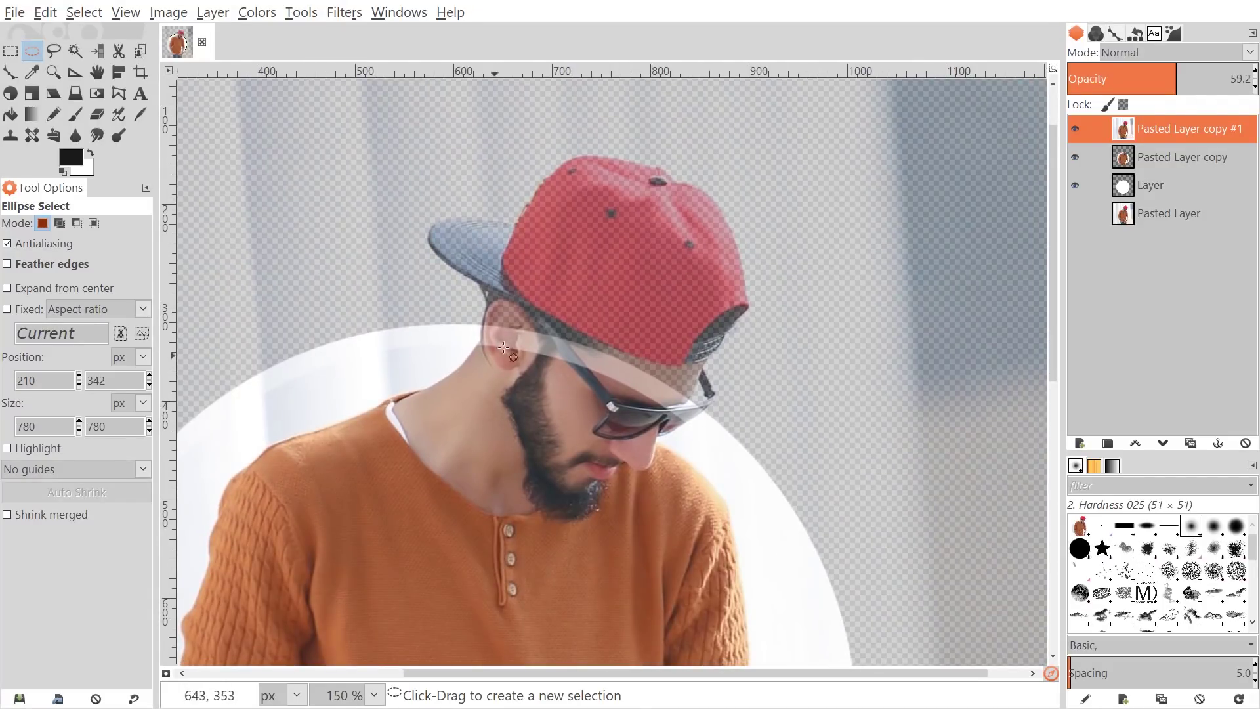
pyautogui.scroll(-5, 630, 458)
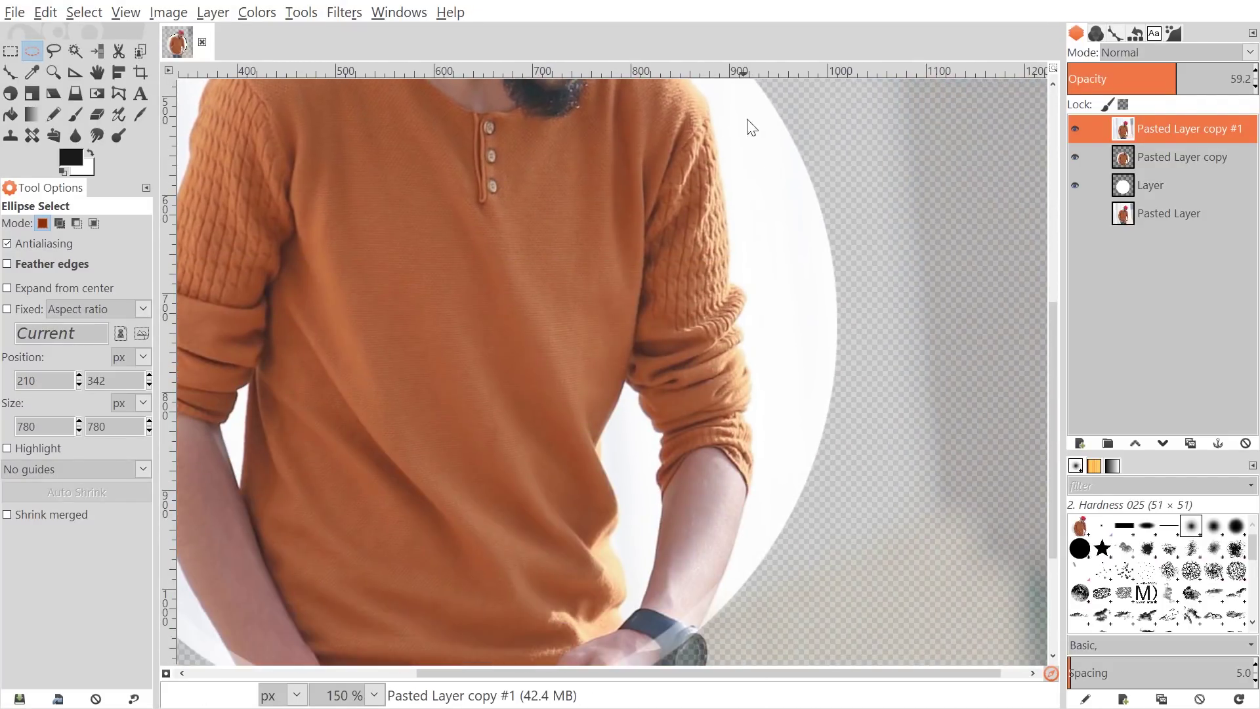
pyautogui.moveTo(655, 178); pyautogui.dragTo(746, 439)
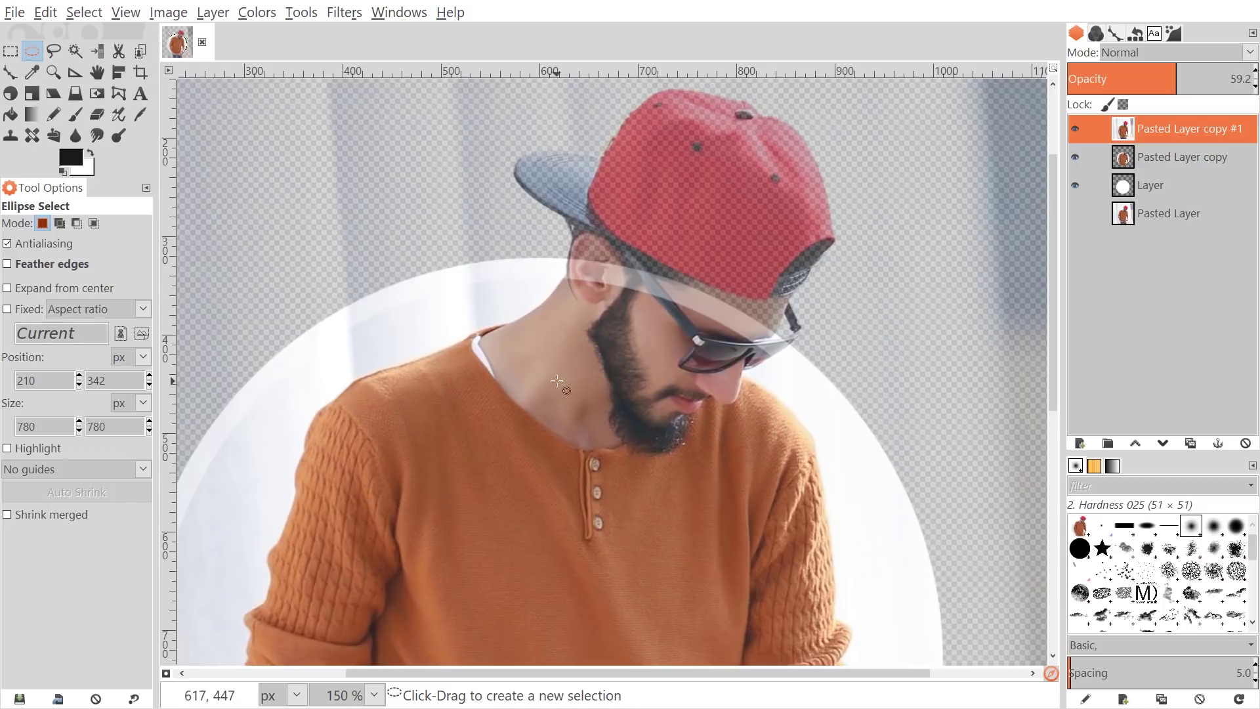
pyautogui.hscroll(3, 545, 342)
pyautogui.scroll(1, 534, 304)
pyautogui.scroll(3, 556, 292)
pyautogui.hscroll(-1, 556, 292)
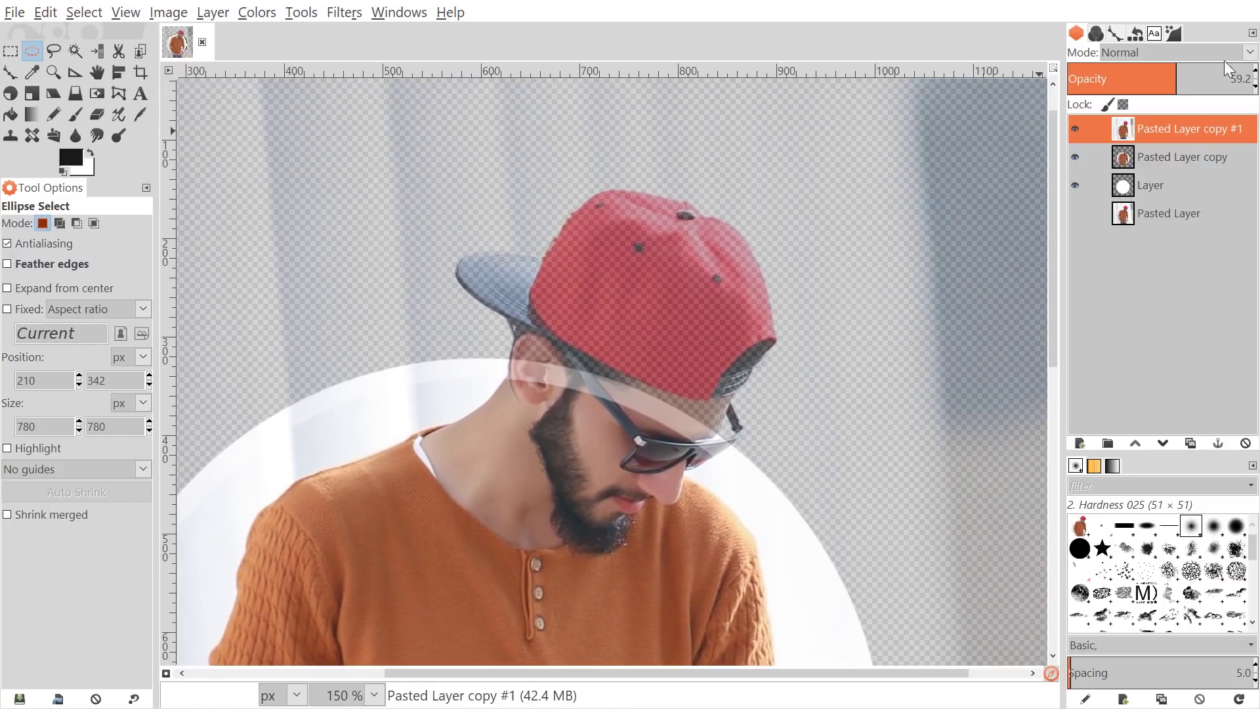
# Set the top photo layer's opacity to 79.8 and start a path on the edge of the man's neck inside the circle
pyautogui.click(1215, 78)
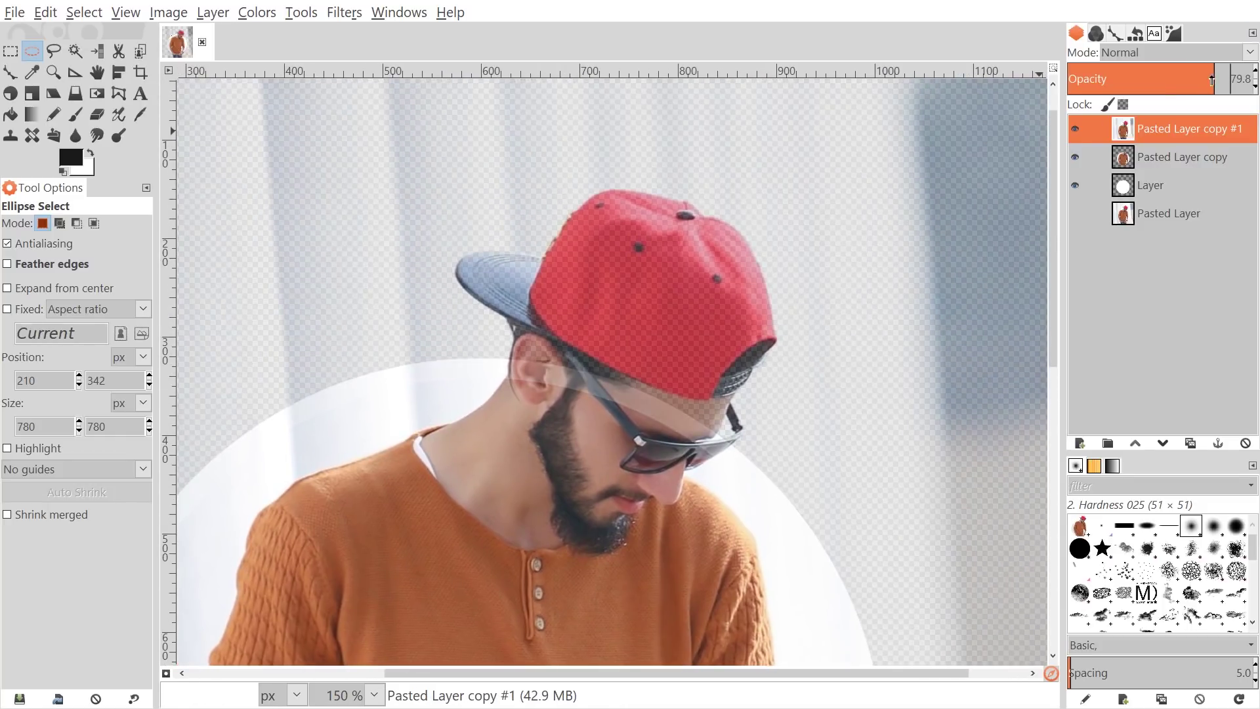
pyautogui.hscroll(-1, 613, 380)
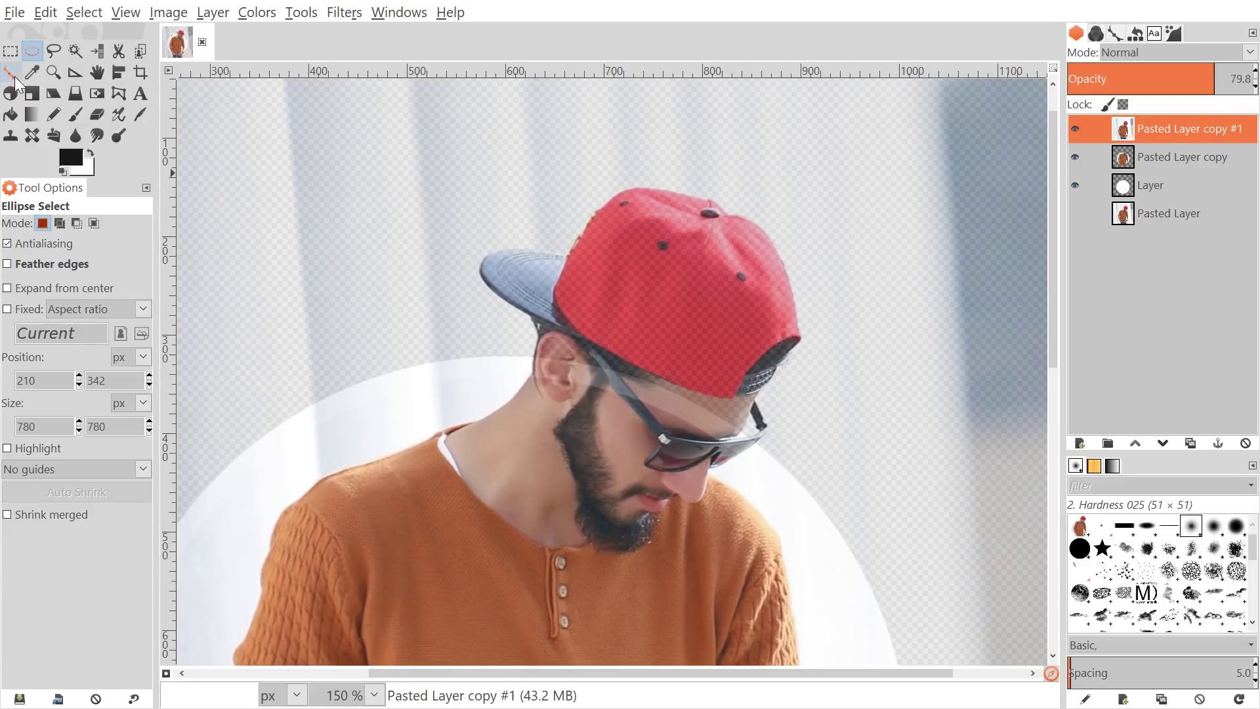
pyautogui.click(10, 72)
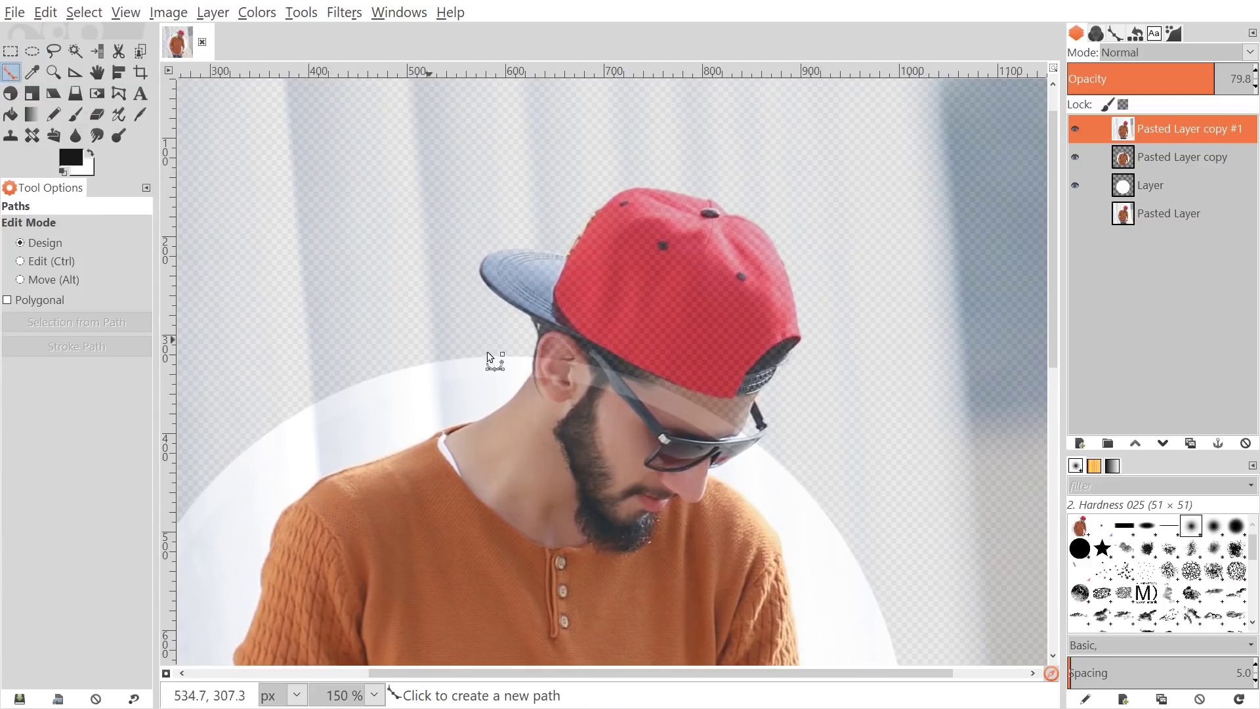
pyautogui.scroll(2, 494, 392)
pyautogui.scroll(1, 462, 423)
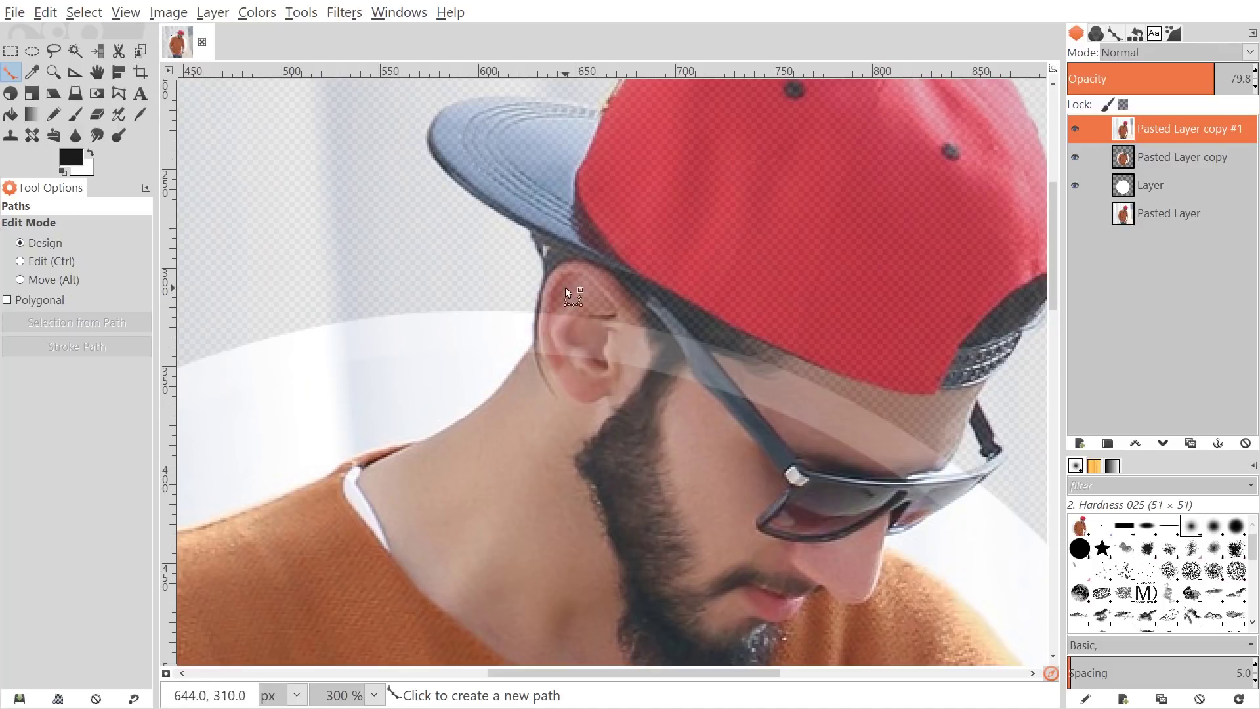
pyautogui.moveTo(583, 272); pyautogui.dragTo(608, 294)
pyautogui.moveTo(519, 315); pyautogui.dragTo(620, 250)
pyautogui.moveTo(732, 310); pyautogui.dragTo(633, 371)
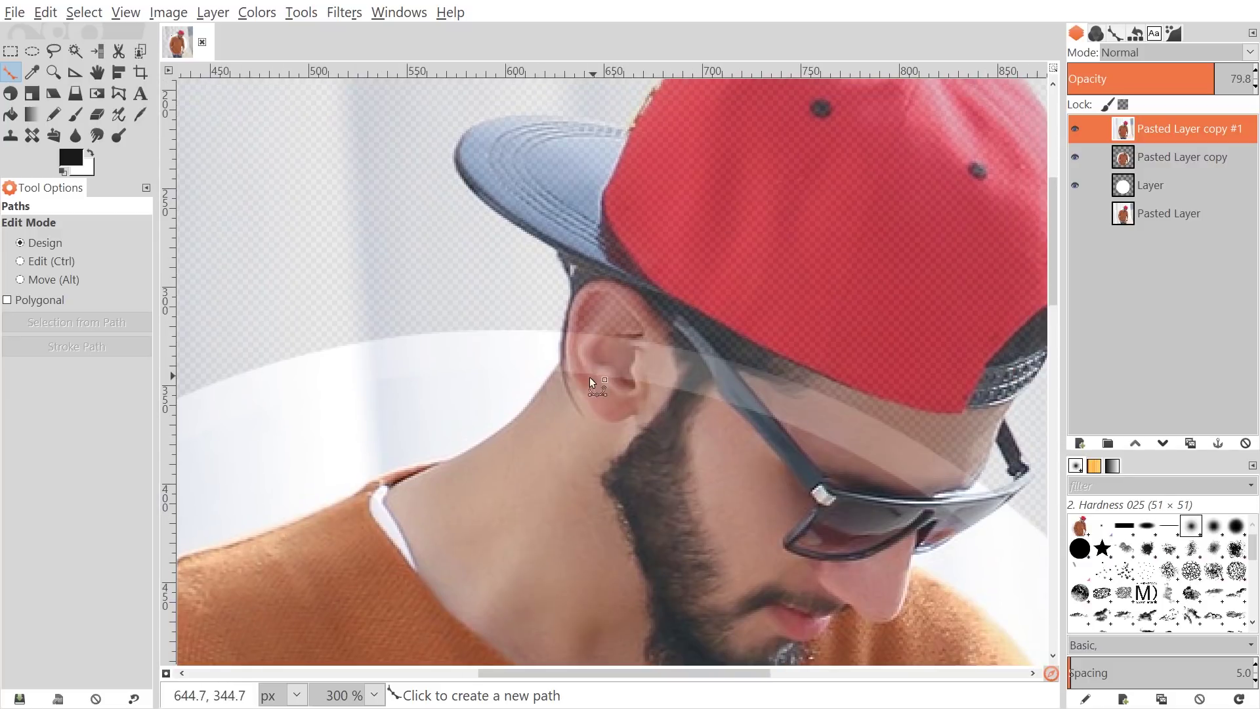
pyautogui.click(531, 402)
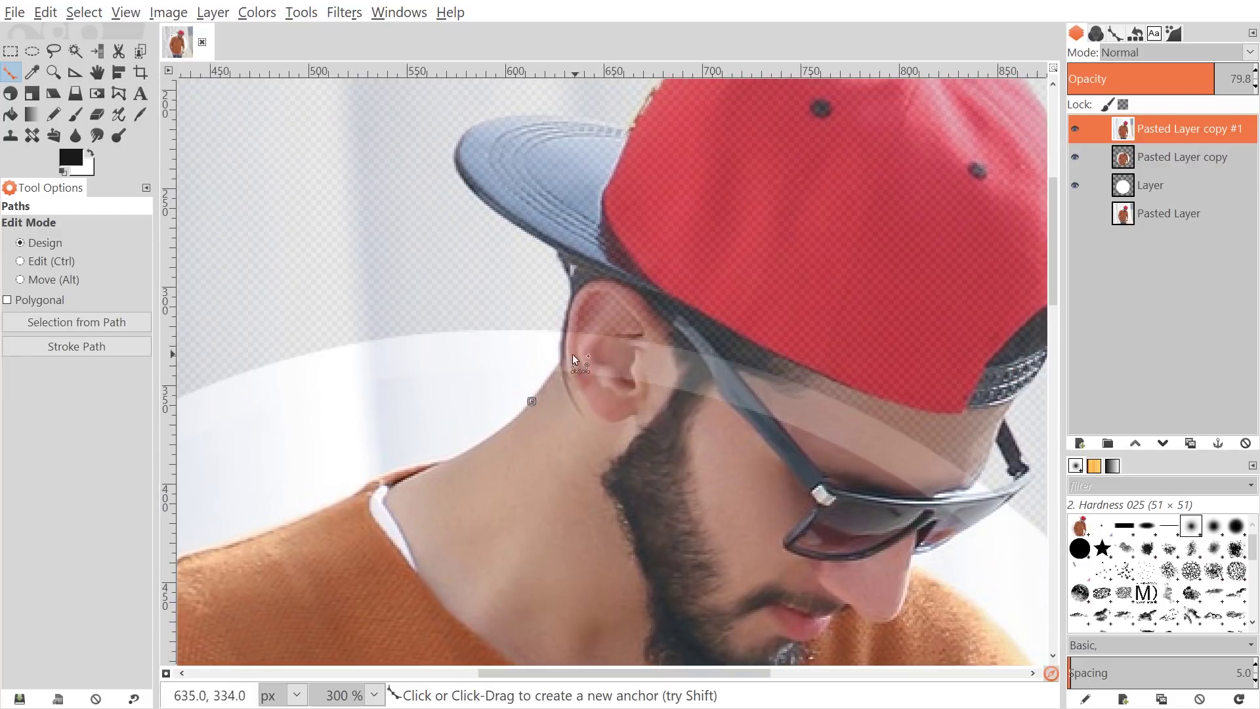
# Trace the path from the neck up behind the ear and hair to the cap brim's underside, removing the last anchor's outgoing handle
pyautogui.scroll(2, 562, 382)
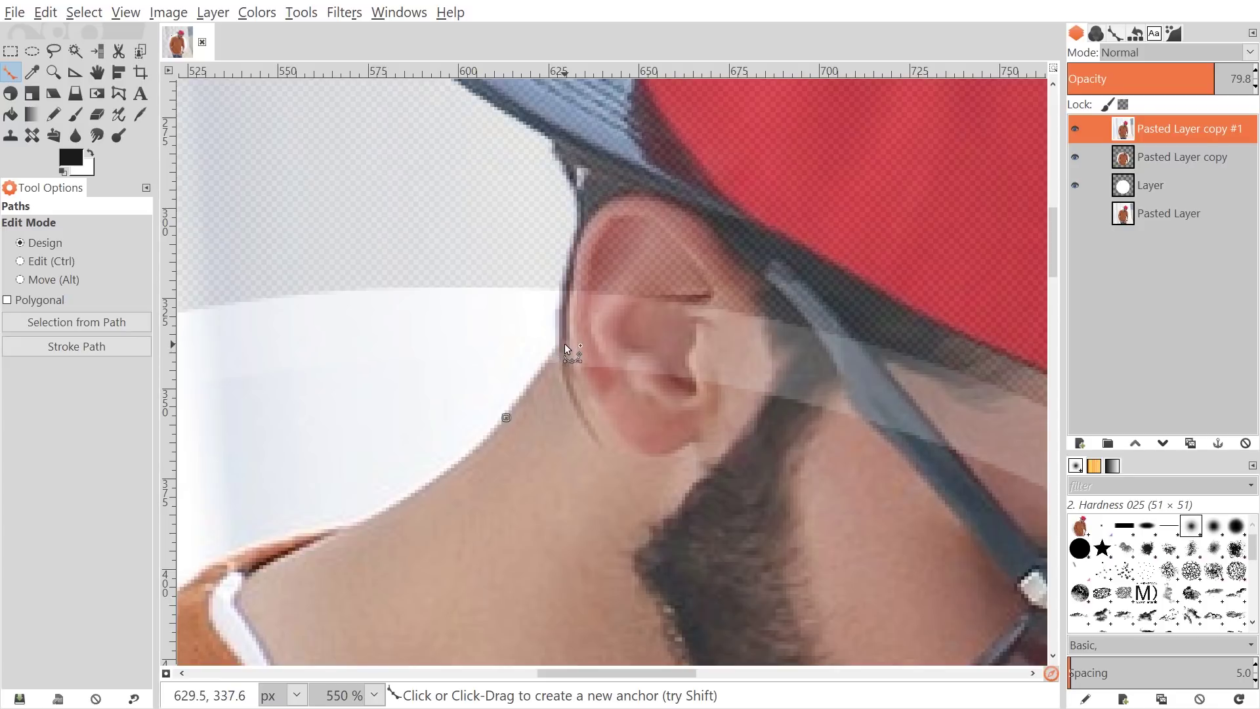
pyautogui.moveTo(565, 344); pyautogui.dragTo(583, 309)
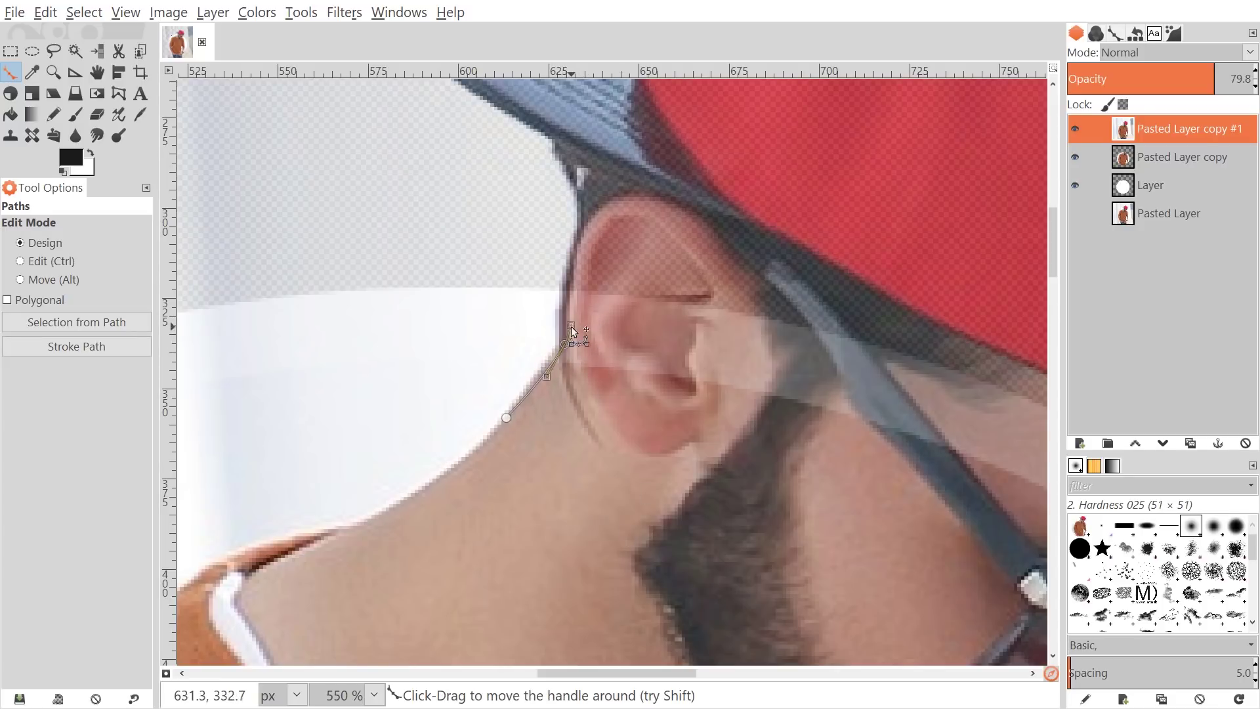
pyautogui.scroll(2, 617, 283)
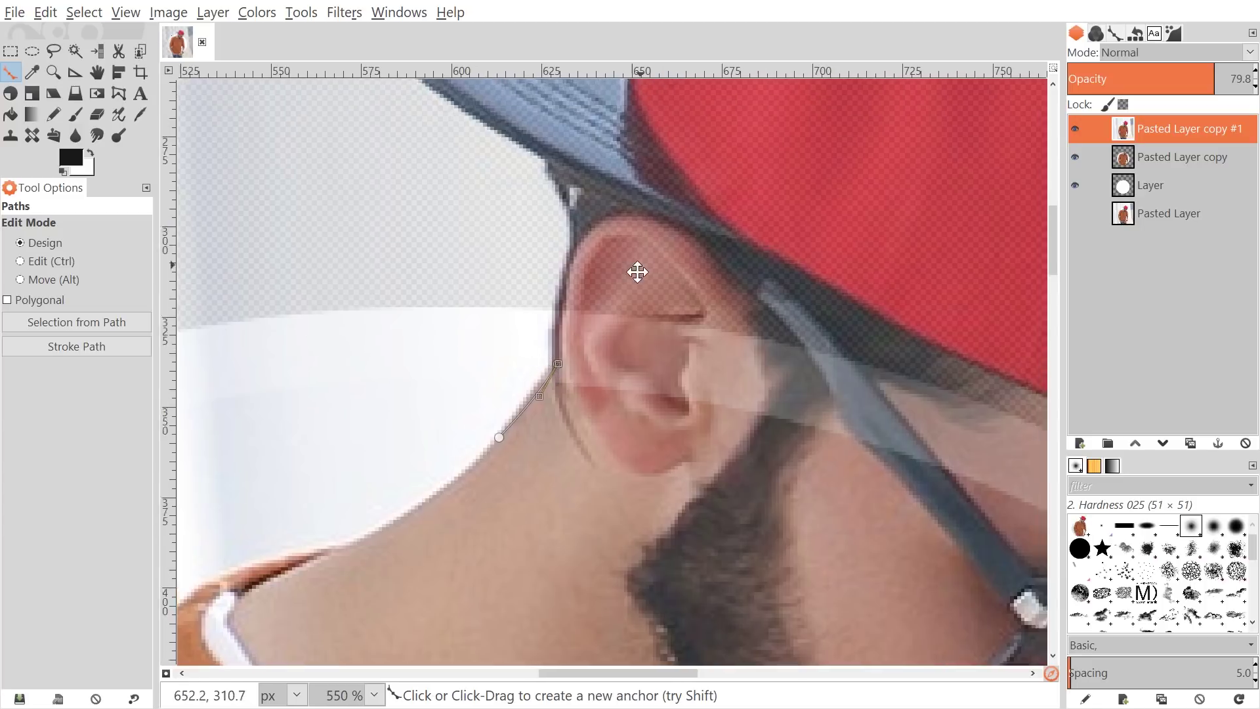
pyautogui.moveTo(567, 293); pyautogui.dragTo(592, 237)
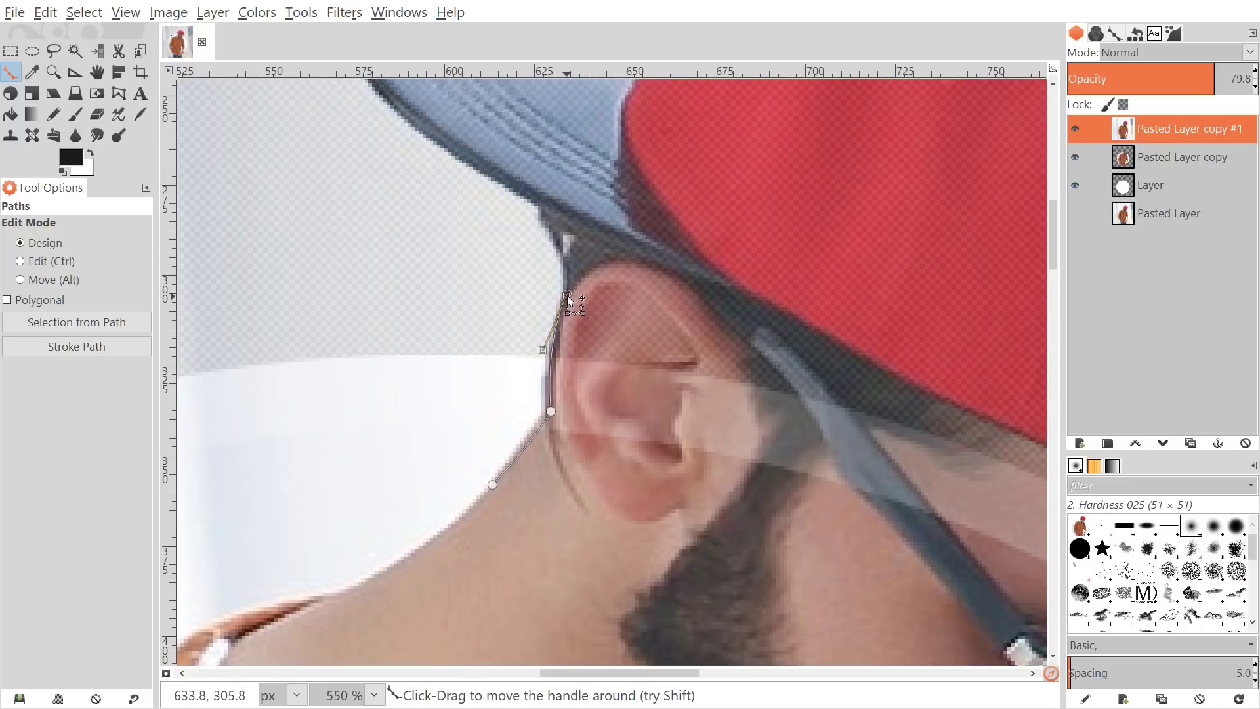
pyautogui.moveTo(566, 256); pyautogui.dragTo(571, 236)
pyautogui.moveTo(541, 204); pyautogui.dragTo(539, 184)
pyautogui.moveTo(632, 184); pyautogui.dragTo(843, 383)
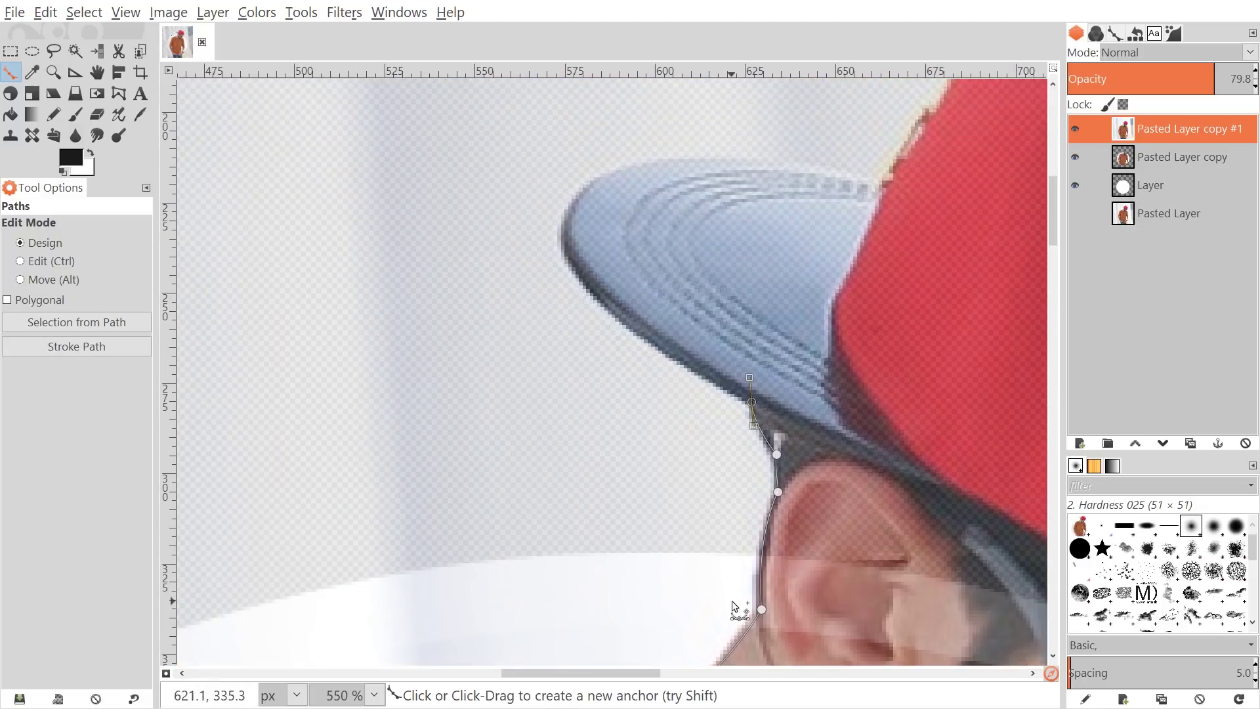
pyautogui.moveTo(752, 376); pyautogui.dragTo(751, 395)
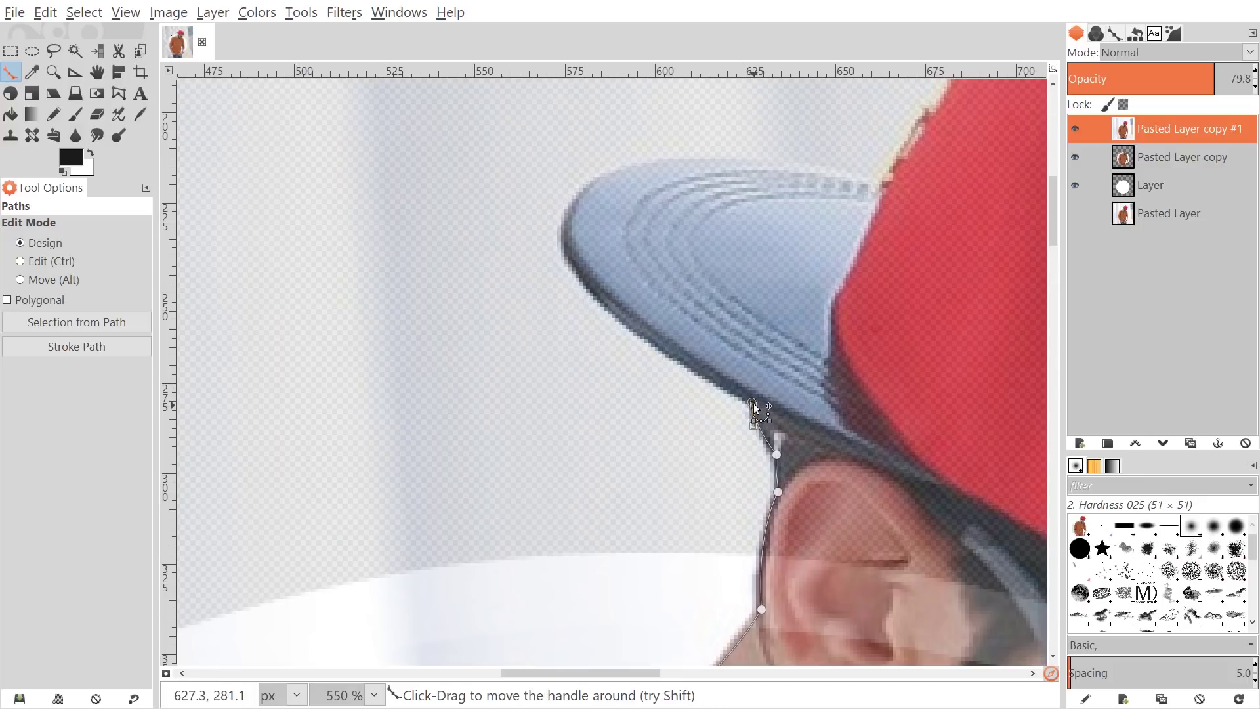
# Continue the path with curved anchors along the brim's lower edge, around its tip and back along its upper edge
pyautogui.moveTo(593, 290)
pyautogui.mouseDown()
pyautogui.moveTo(581, 231)
pyautogui.moveTo(516, 217)
pyautogui.moveTo(519, 237)
pyautogui.moveTo(537, 234)
pyautogui.moveTo(595, 290)
pyautogui.mouseUp()
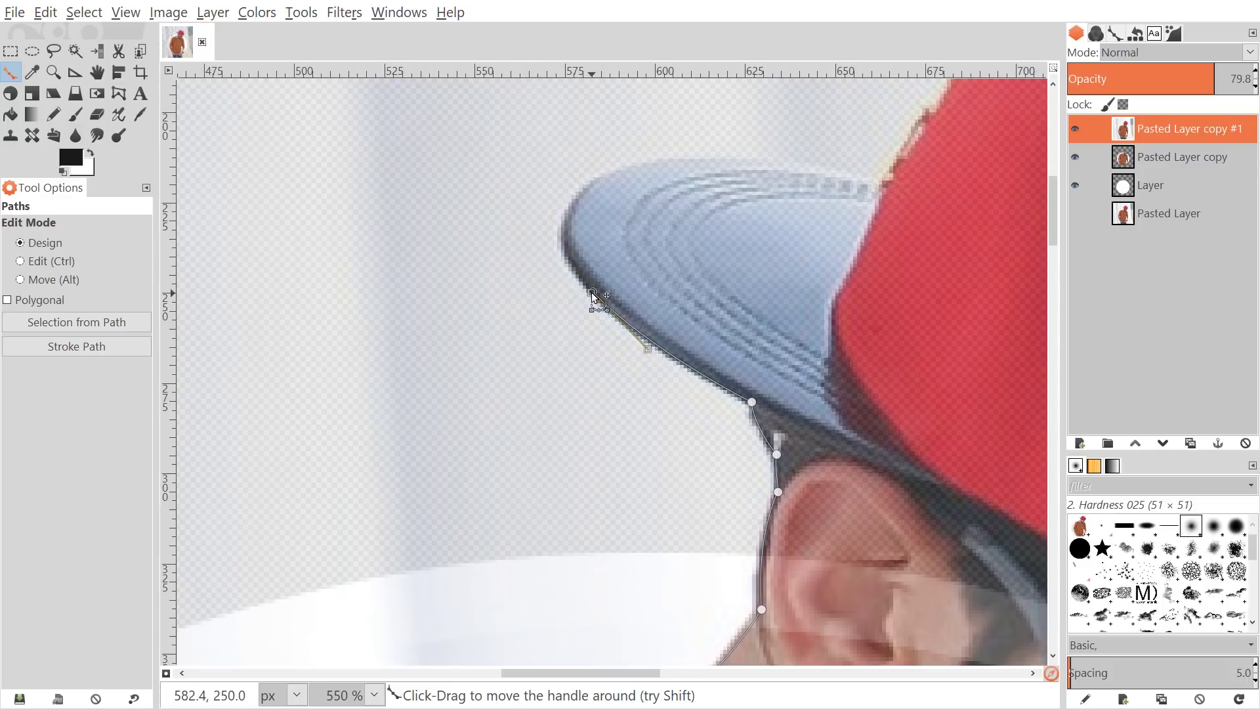
pyautogui.scroll(-2, 608, 392)
pyautogui.moveTo(950, 413); pyautogui.dragTo(750, 177)
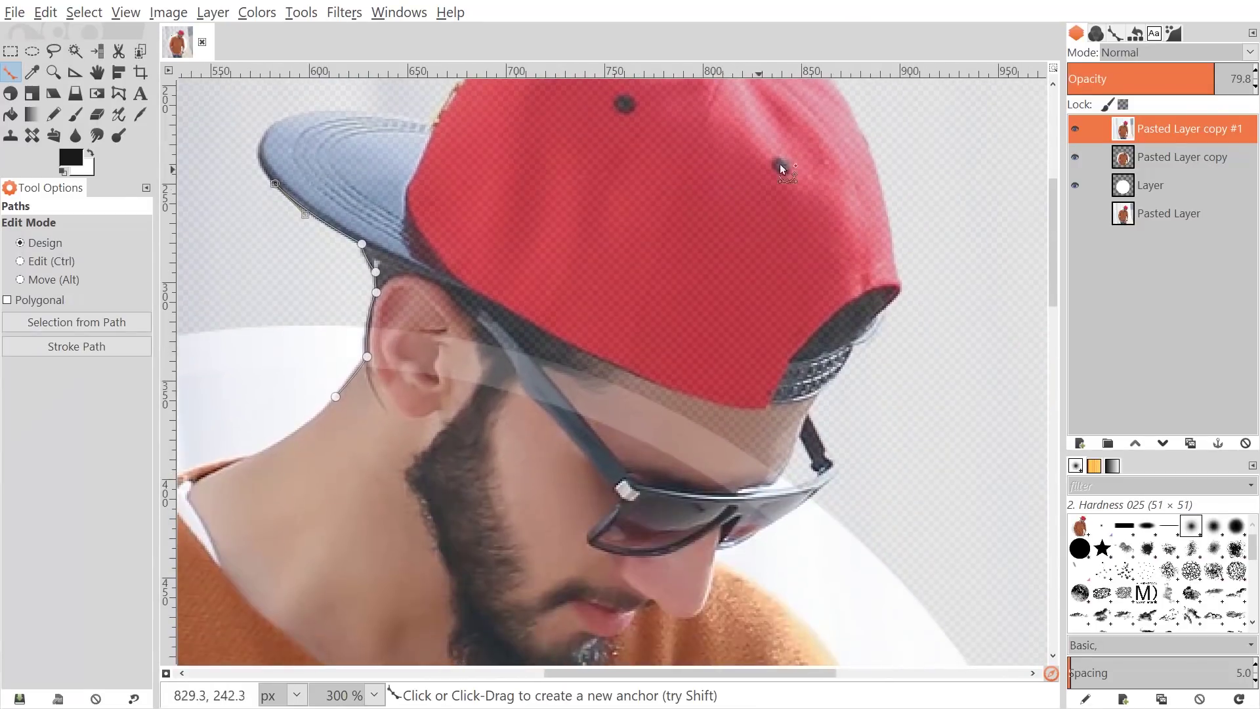
pyautogui.moveTo(717, 569); pyautogui.dragTo(708, 371)
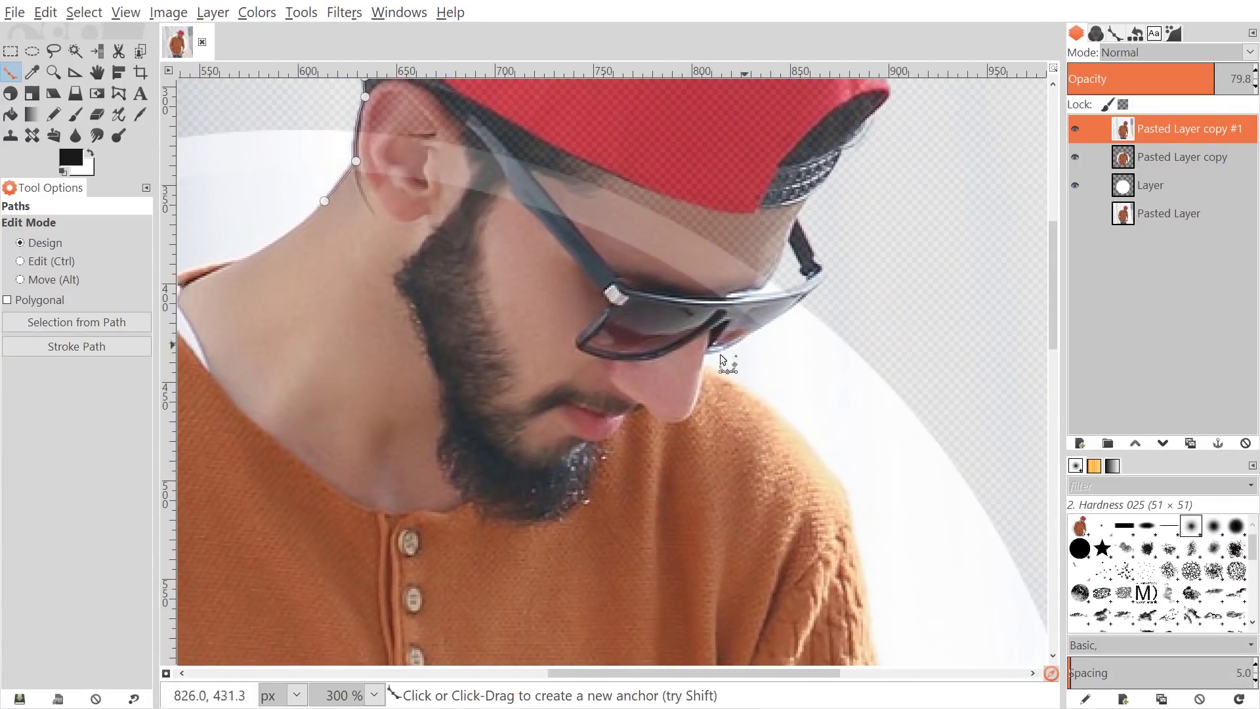
pyautogui.scroll(5, 681, 344)
pyautogui.hscroll(-2, 670, 475)
pyautogui.scroll(3, 459, 367)
pyautogui.hscroll(-2, 470, 403)
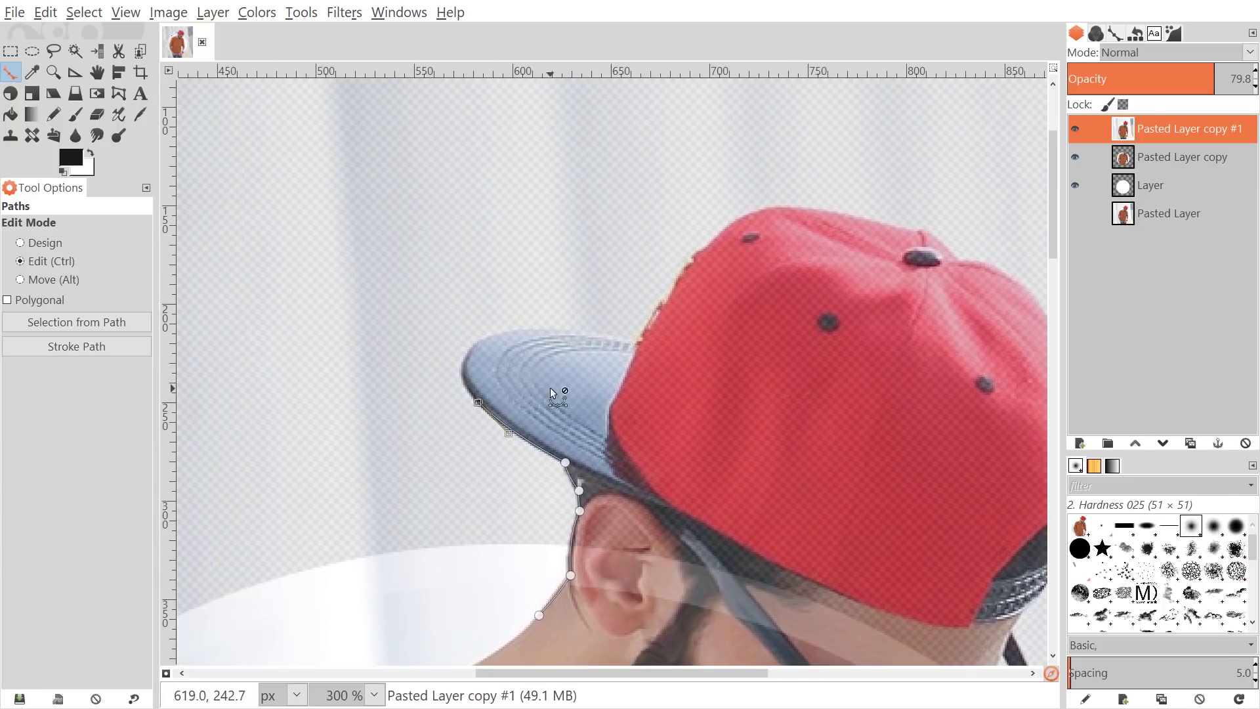
pyautogui.scroll(2, 549, 389)
pyautogui.moveTo(453, 285); pyautogui.dragTo(463, 287)
pyautogui.moveTo(709, 312); pyautogui.dragTo(855, 354)
pyautogui.moveTo(708, 312); pyautogui.dragTo(453, 455)
# Trace the path up the front of the red cap and over its crown with curved anchors
pyautogui.moveTo(575, 280); pyautogui.dragTo(619, 241)
pyautogui.moveTo(735, 204); pyautogui.dragTo(500, 131)
pyautogui.moveTo(619, 166); pyautogui.dragTo(799, 217)
pyautogui.moveTo(799, 217); pyautogui.dragTo(619, 167)
pyautogui.moveTo(704, 221); pyautogui.dragTo(746, 280)
pyautogui.moveTo(747, 281); pyautogui.dragTo(704, 222)
pyautogui.moveTo(879, 335); pyautogui.dragTo(952, 452)
# Continue the path around the far corner of the cap and down its adjustable strap toward the sunglasses
pyautogui.scroll(-3, 879, 335)
pyautogui.moveTo(773, 427); pyautogui.dragTo(793, 457)
pyautogui.scroll(1, 775, 540)
pyautogui.click(796, 452)
pyautogui.moveTo(739, 533); pyautogui.dragTo(761, 297)
# Trace the path around the sunglasses' outer arm and along the lens's lower edge toward the nose
pyautogui.moveTo(1215, 79); pyautogui.dragTo(1255, 79)
pyautogui.scroll(1, 762, 302)
pyautogui.moveTo(681, 277); pyautogui.dragTo(648, 319)
pyautogui.moveTo(585, 378); pyautogui.dragTo(554, 394)
pyautogui.moveTo(460, 533); pyautogui.dragTo(486, 357)
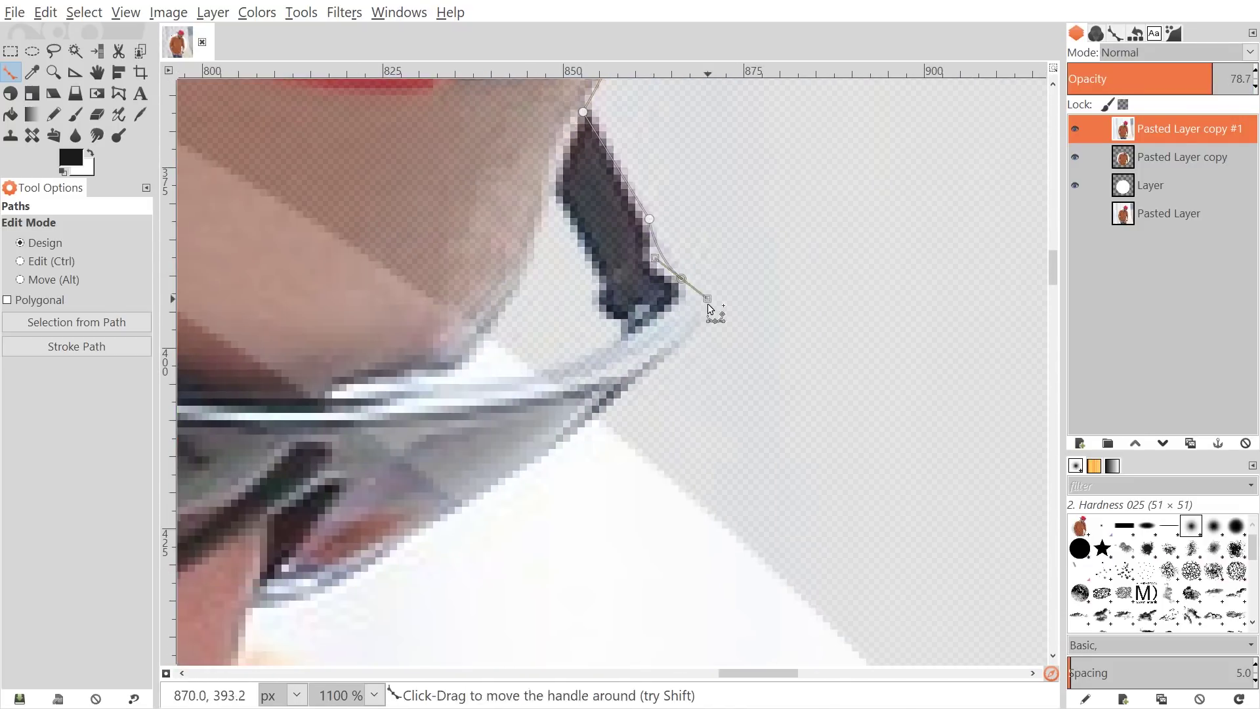
# Examine the traced head outline and where the hand and watch cross the lower edge of the circle
pyautogui.scroll(-6, 648, 443)
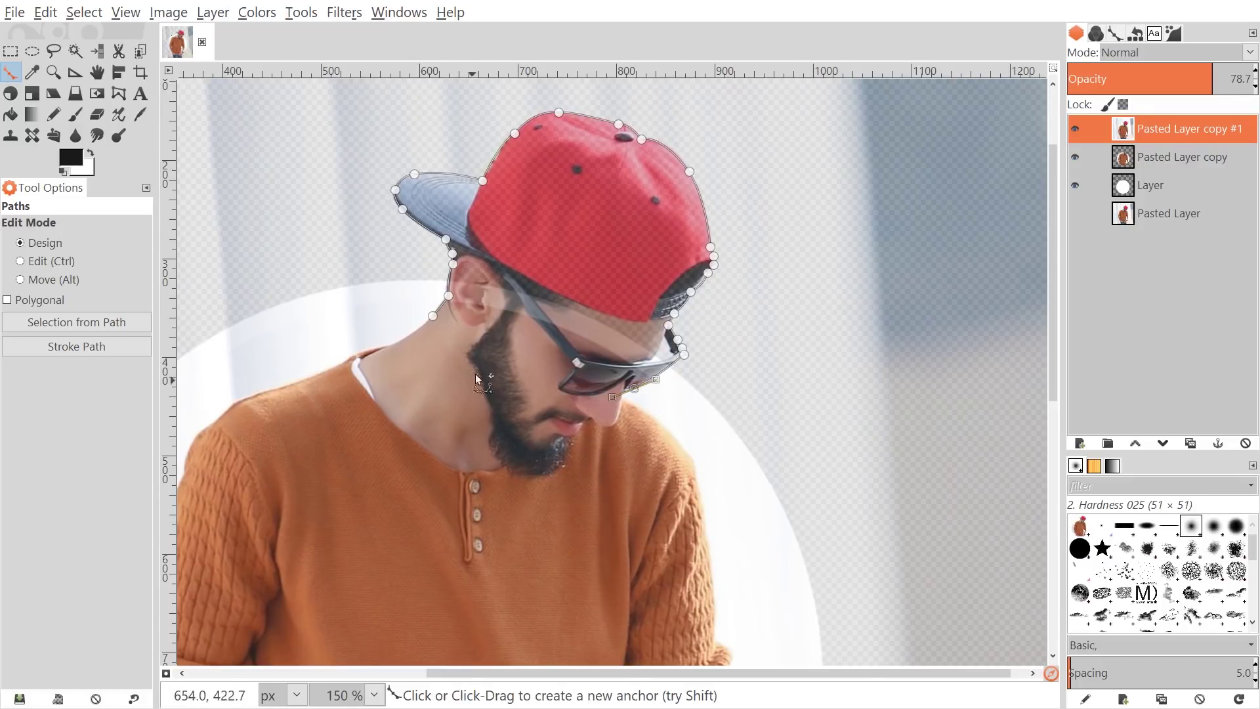
pyautogui.moveTo(565, 206); pyautogui.dragTo(590, 122)
pyautogui.moveTo(573, 268); pyautogui.dragTo(560, 364)
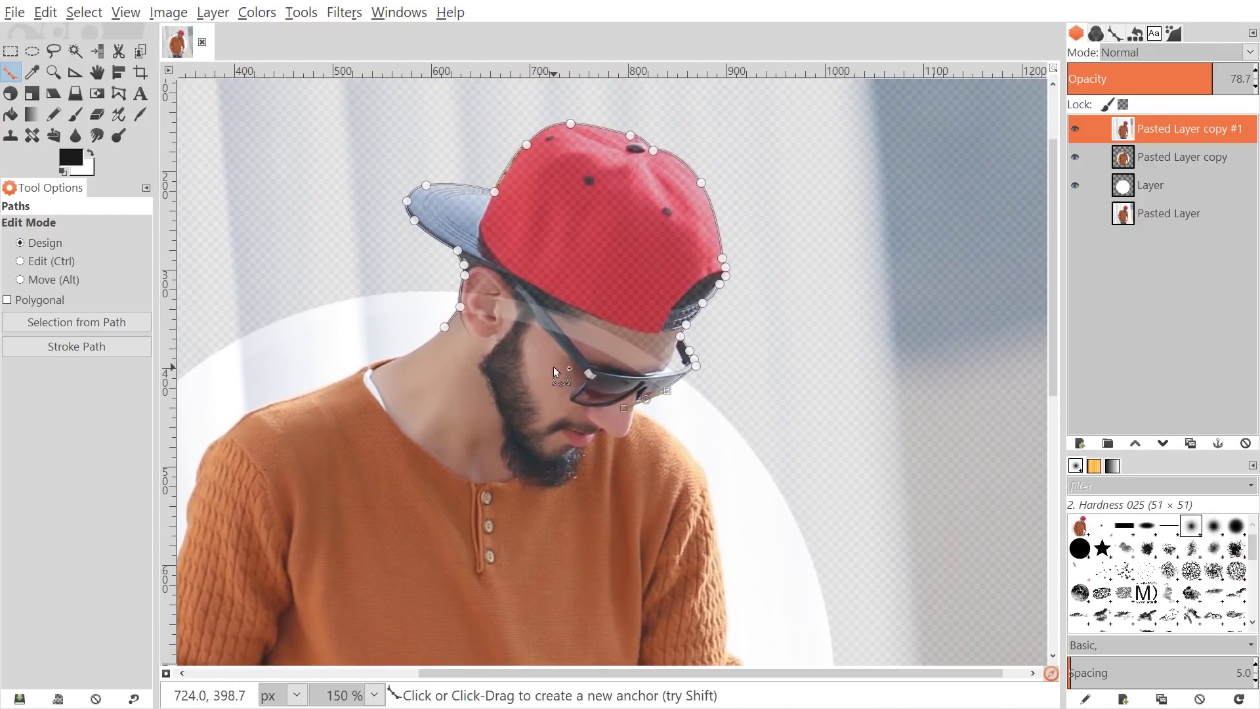
pyautogui.scroll(-3, 558, 363)
pyautogui.hscroll(1, 555, 348)
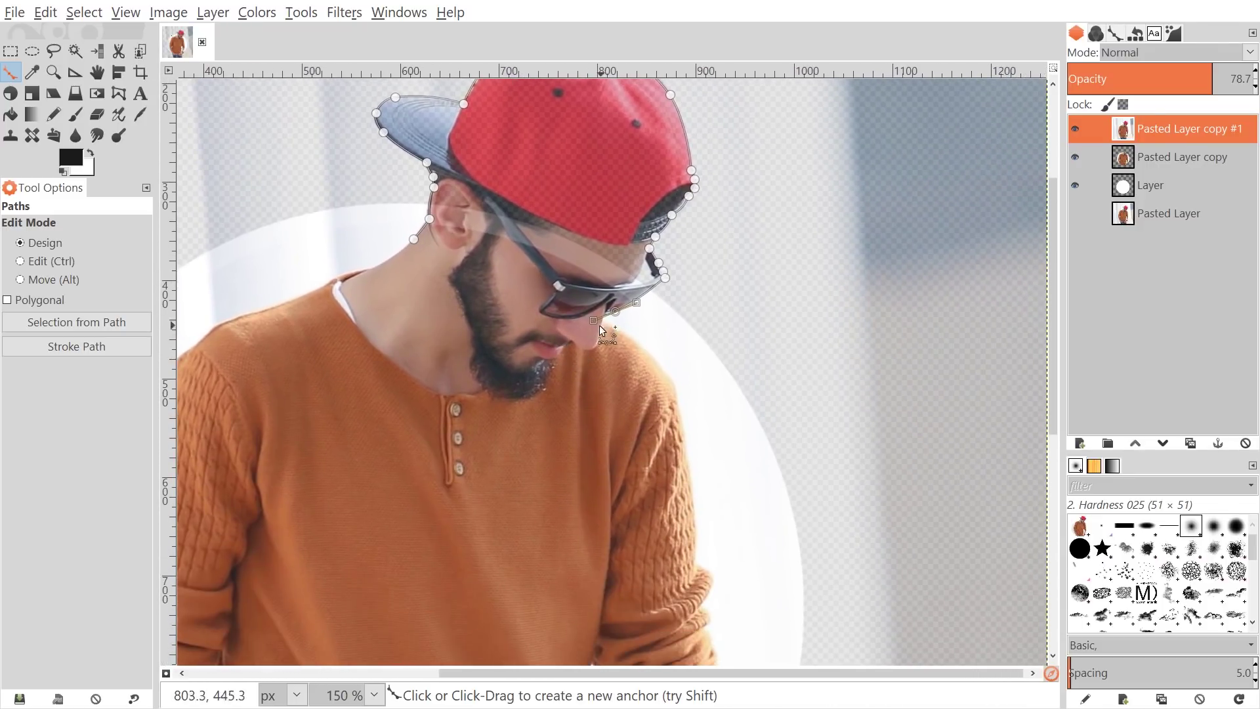
pyautogui.scroll(-15, 585, 357)
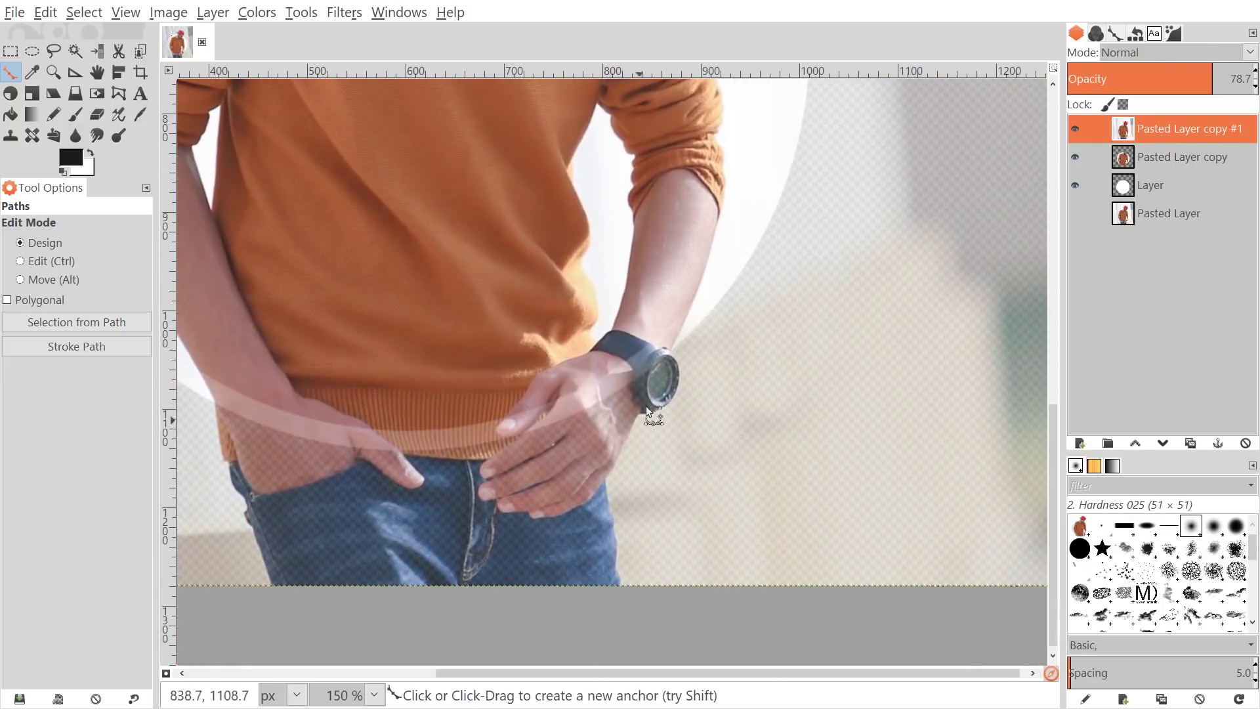
pyautogui.scroll(15, 604, 315)
# Extend the path with straight segments from the face down through the sleeve to the forearm above the watch
pyautogui.hscroll(2, 561, 495)
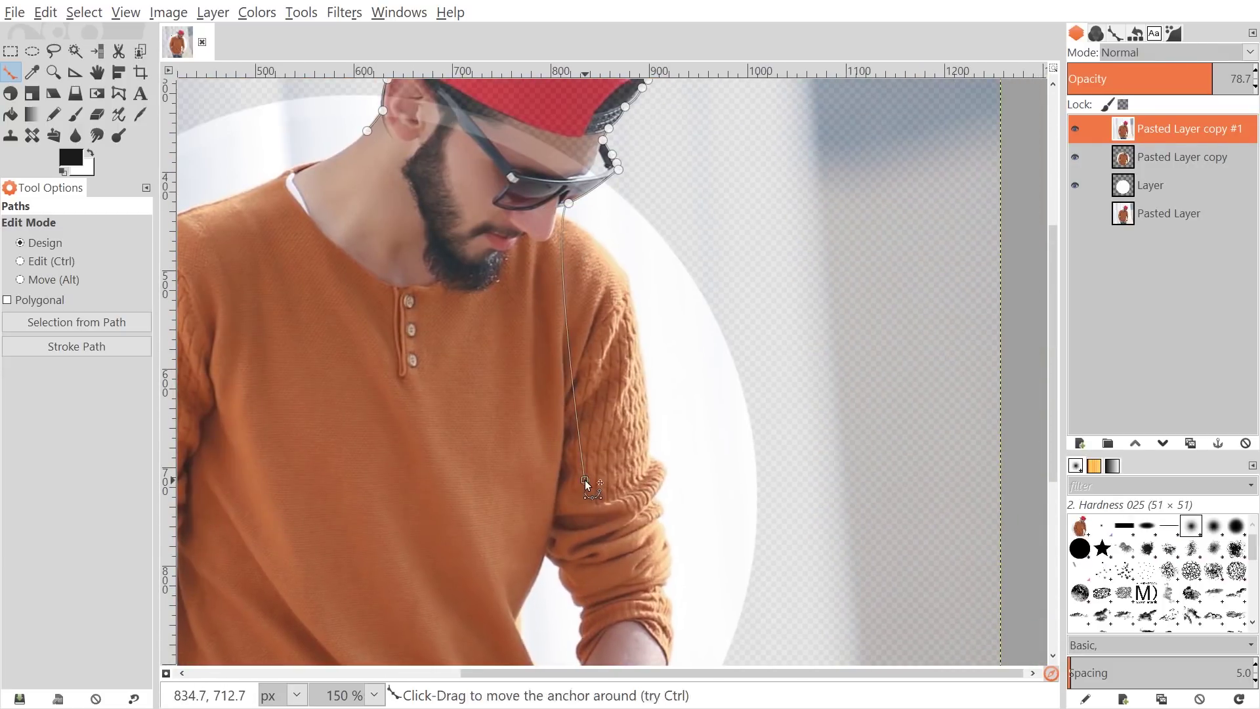
pyautogui.scroll(-12, 649, 201)
pyautogui.click(628, 380)
# Continue the path onto the watch and trace around the outer edge of its case
pyautogui.scroll(2, 621, 475)
pyautogui.moveTo(615, 481); pyautogui.dragTo(681, 304)
pyautogui.moveTo(495, 212); pyautogui.dragTo(506, 264)
pyautogui.scroll(1, 507, 263)
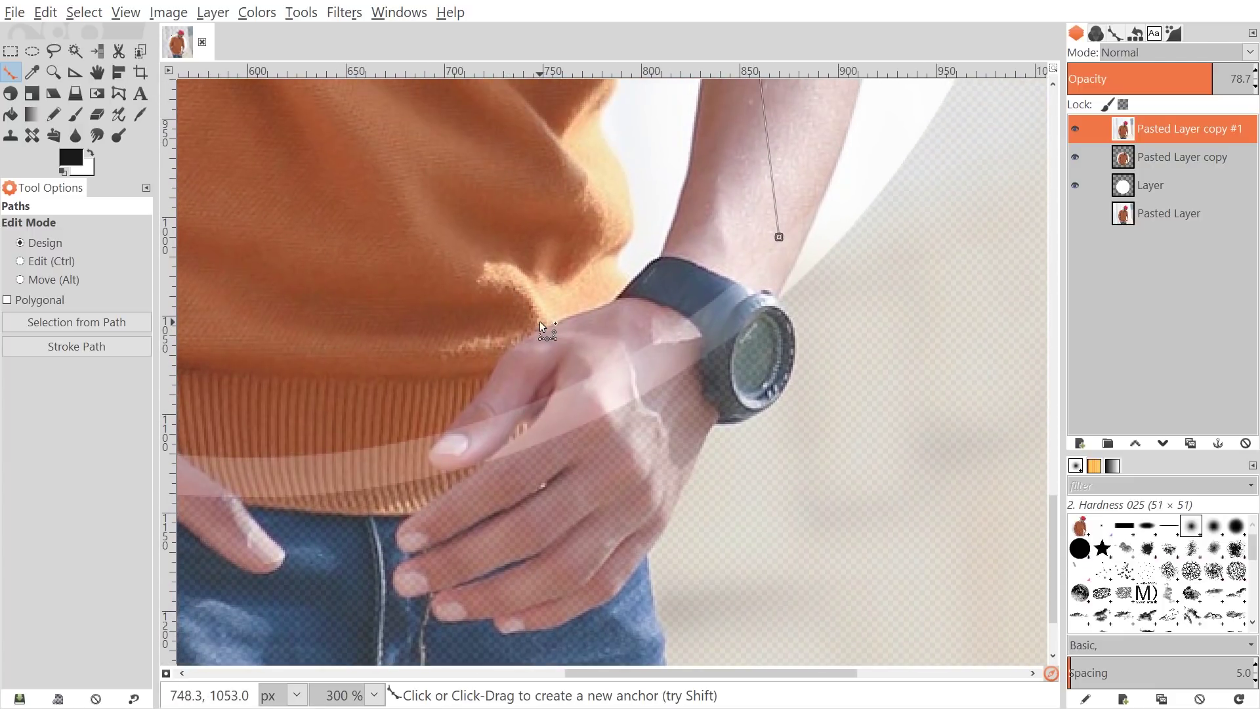
pyautogui.scroll(2, 658, 321)
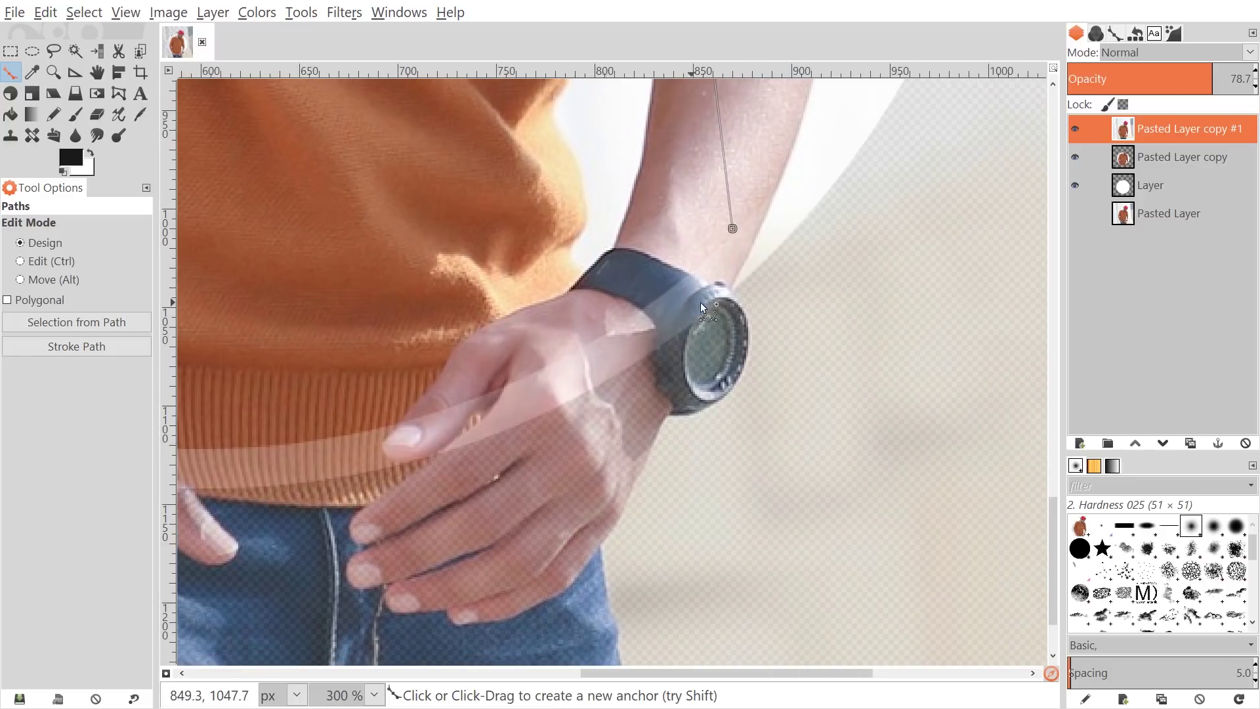
pyautogui.scroll(1, 696, 284)
pyautogui.click(700, 279)
pyautogui.moveTo(700, 279); pyautogui.dragTo(701, 315)
pyautogui.moveTo(645, 362); pyautogui.dragTo(626, 87)
# Trace the path down the outer edge of the hand and around the fingertips
pyautogui.click(564, 379)
pyautogui.moveTo(565, 206); pyautogui.dragTo(560, 311)
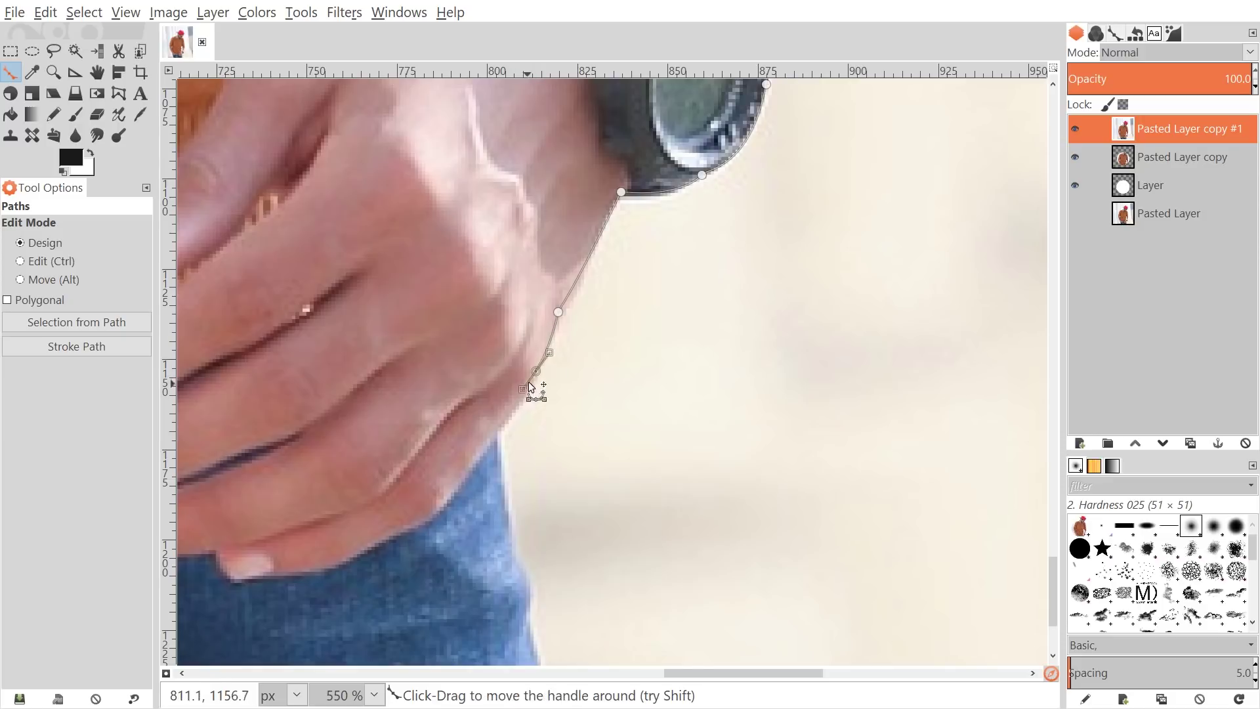
pyautogui.scroll(-5, 532, 367)
pyautogui.scroll(1, 473, 292)
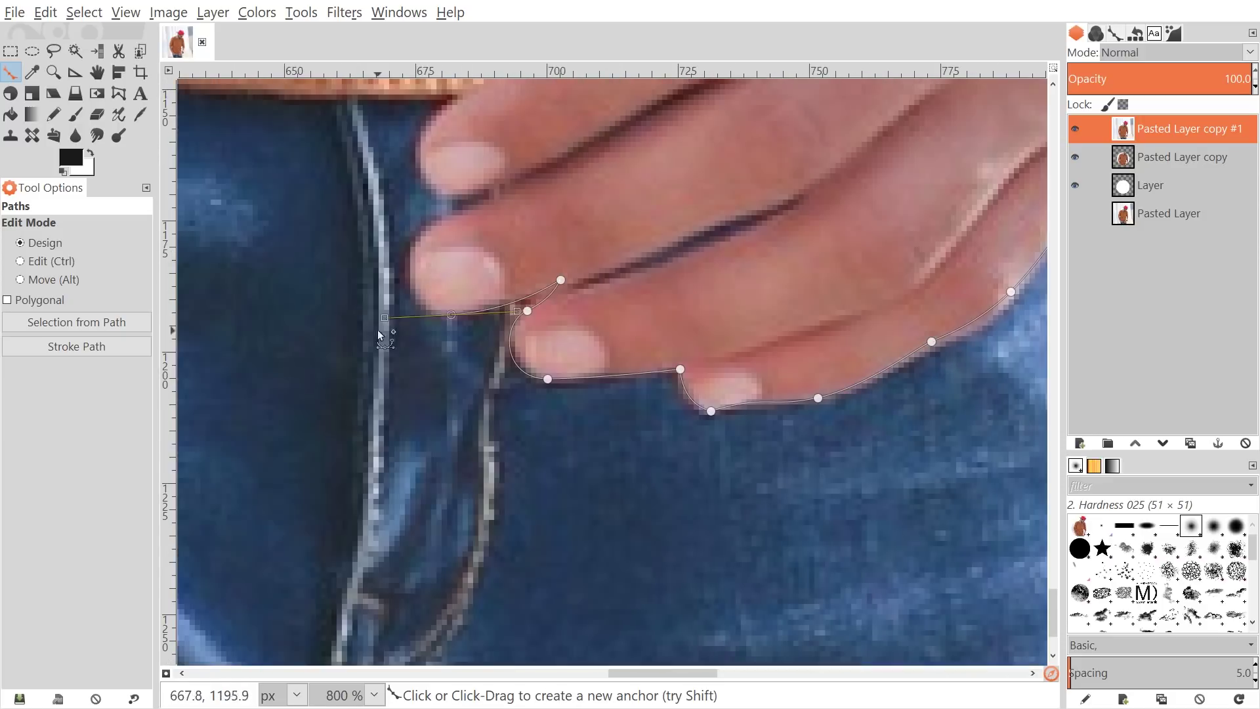
pyautogui.click(417, 244)
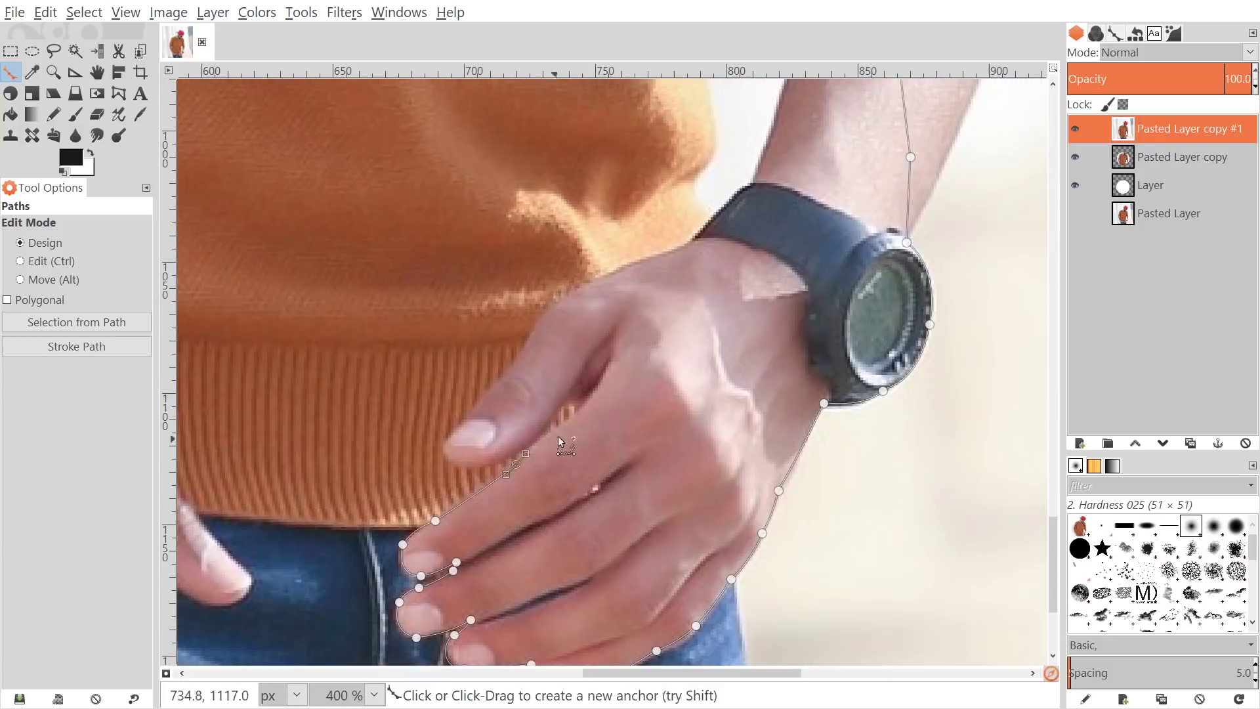
# Trace the path into the gap between the index finger and thumb and around the thumb's tip and upper edge
pyautogui.scroll(2, 558, 435)
pyautogui.click(563, 420)
pyautogui.click(548, 379)
pyautogui.click(468, 474)
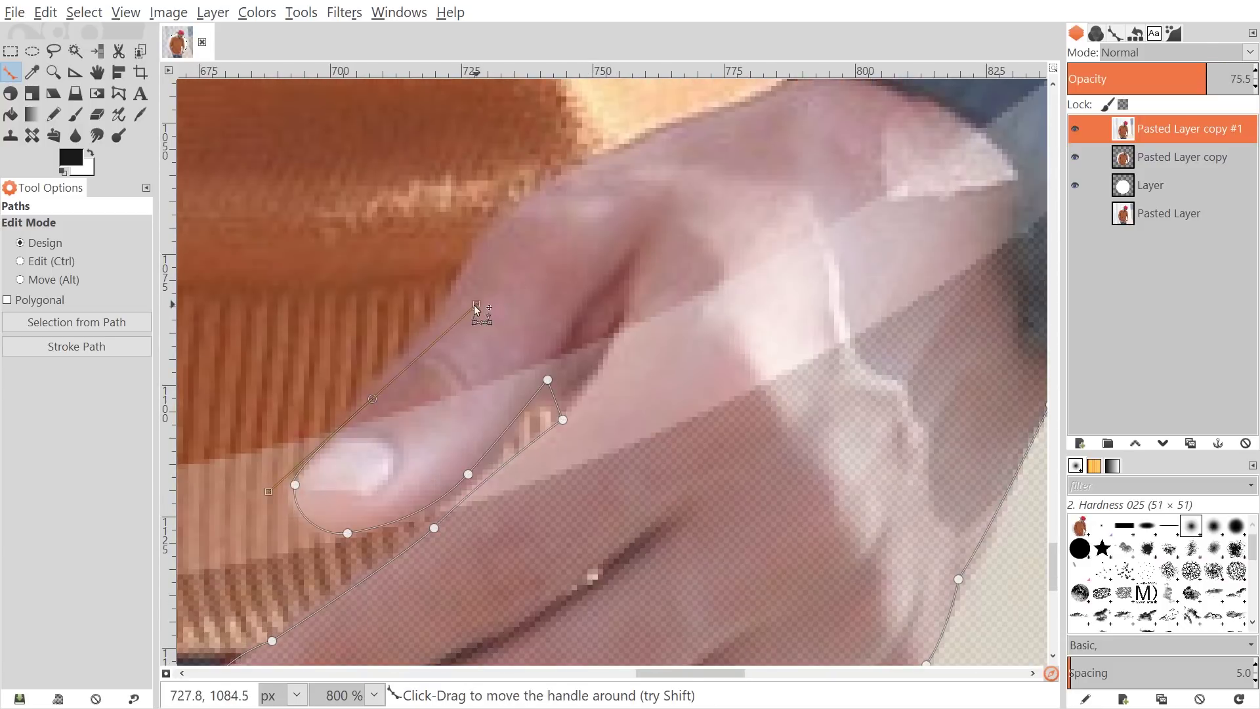
pyautogui.scroll(-3, 504, 276)
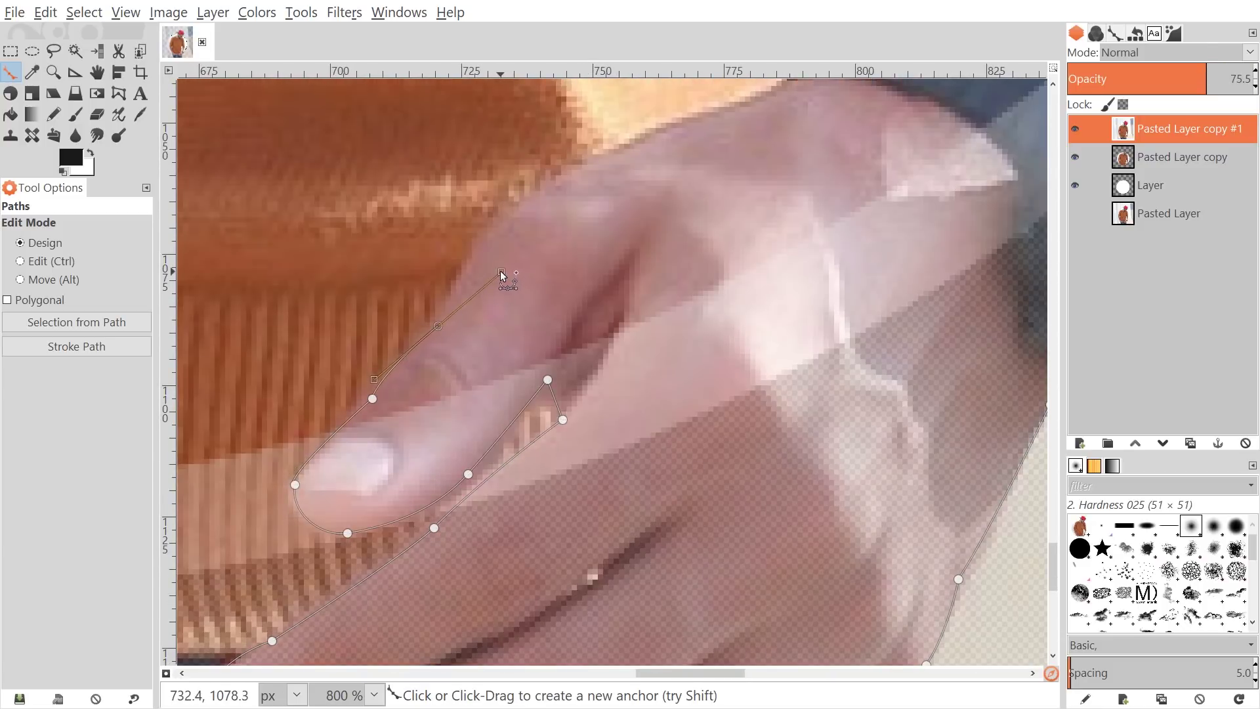
pyautogui.scroll(-4, 463, 466)
# Restore the opacity of Pasted Layer copy #1 to 100
pyautogui.scroll(1, 593, 467)
pyautogui.moveTo(678, 360); pyautogui.dragTo(487, 454)
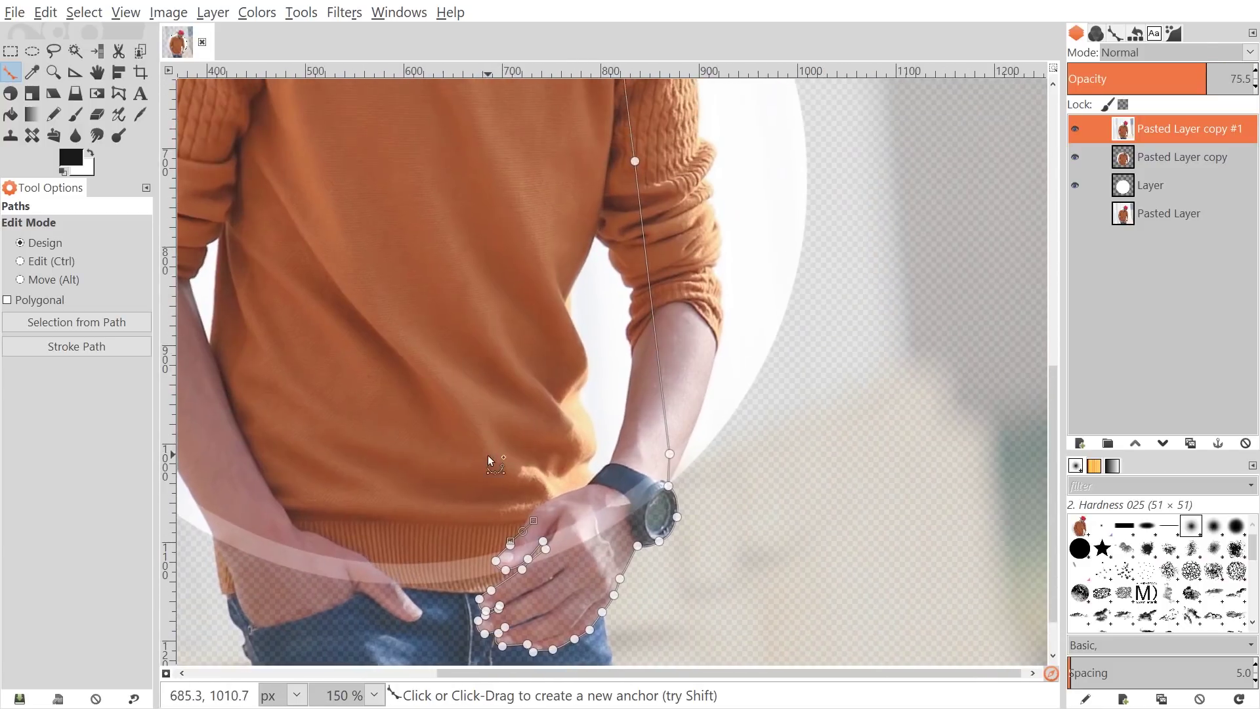
pyautogui.moveTo(469, 398); pyautogui.dragTo(550, 452)
pyautogui.scroll(-2, 550, 451)
pyautogui.moveTo(524, 404); pyautogui.dragTo(511, 404)
pyautogui.hscroll(1, 511, 405)
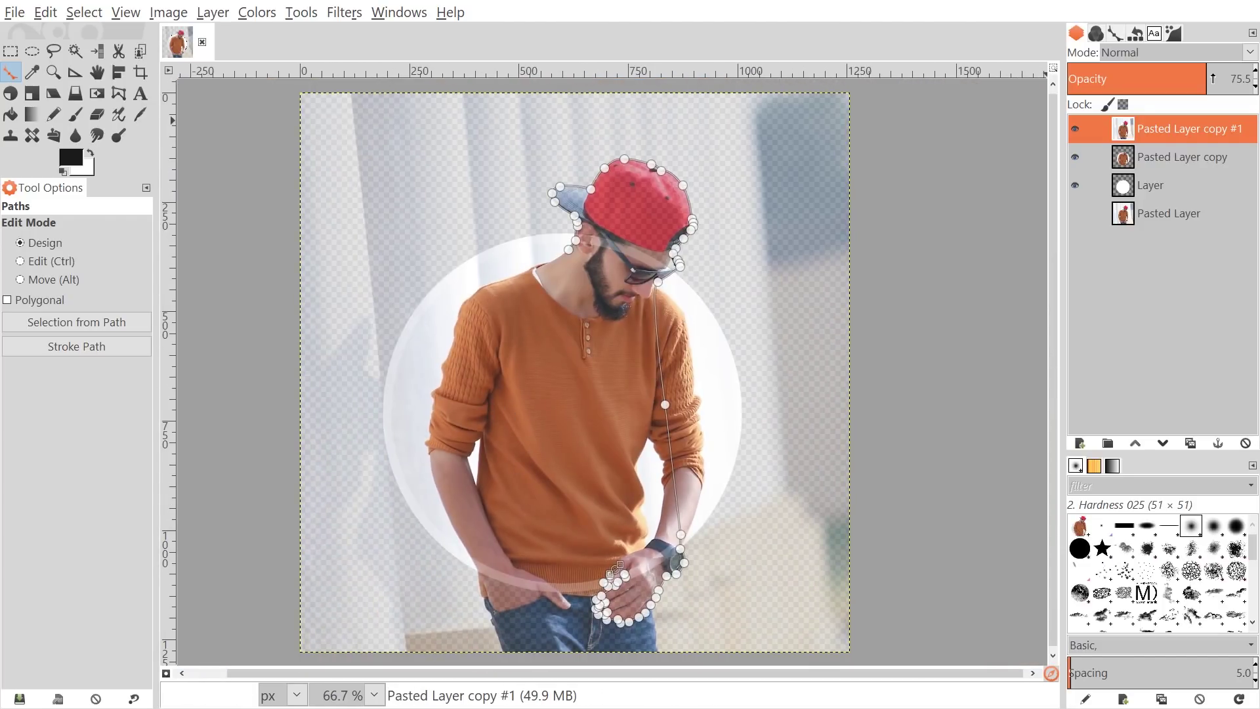
pyautogui.moveTo(1214, 78); pyautogui.dragTo(1250, 77)
# Extend the path from the thumb up through the sweater to the neck and close it at its starting anchor
pyautogui.scroll(-3, 683, 428)
pyautogui.scroll(1, 665, 433)
pyautogui.moveTo(665, 432); pyautogui.dragTo(623, 517)
pyautogui.moveTo(684, 279); pyautogui.dragTo(632, 417)
pyautogui.moveTo(479, 473); pyautogui.dragTo(505, 407)
pyautogui.moveTo(564, 241); pyautogui.dragTo(553, 374)
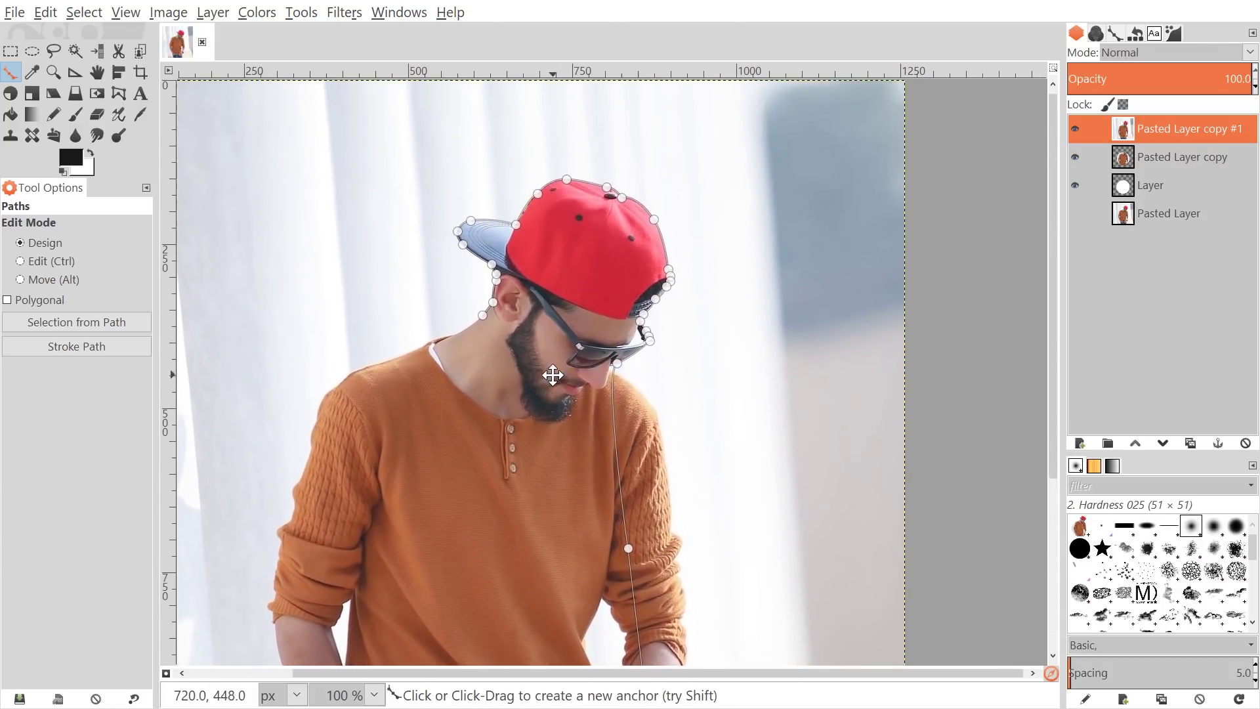
pyautogui.moveTo(489, 456); pyautogui.dragTo(485, 241)
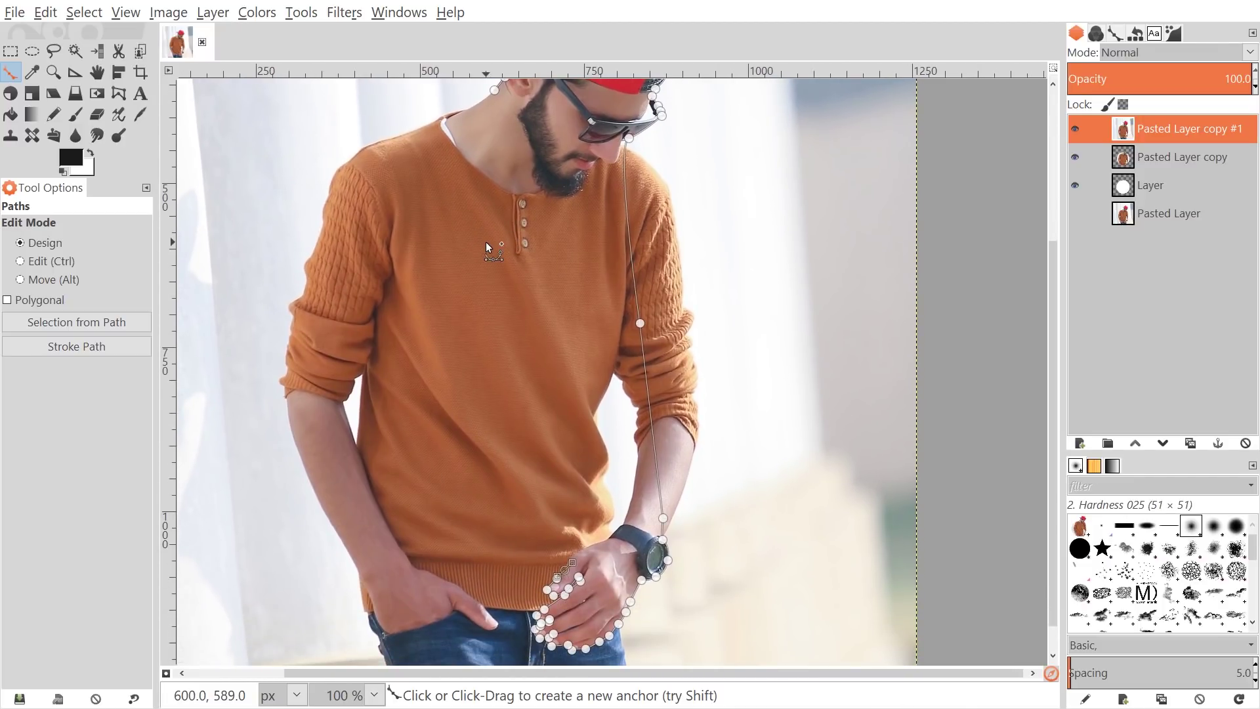
pyautogui.moveTo(663, 390); pyautogui.dragTo(686, 440)
pyautogui.click(600, 428)
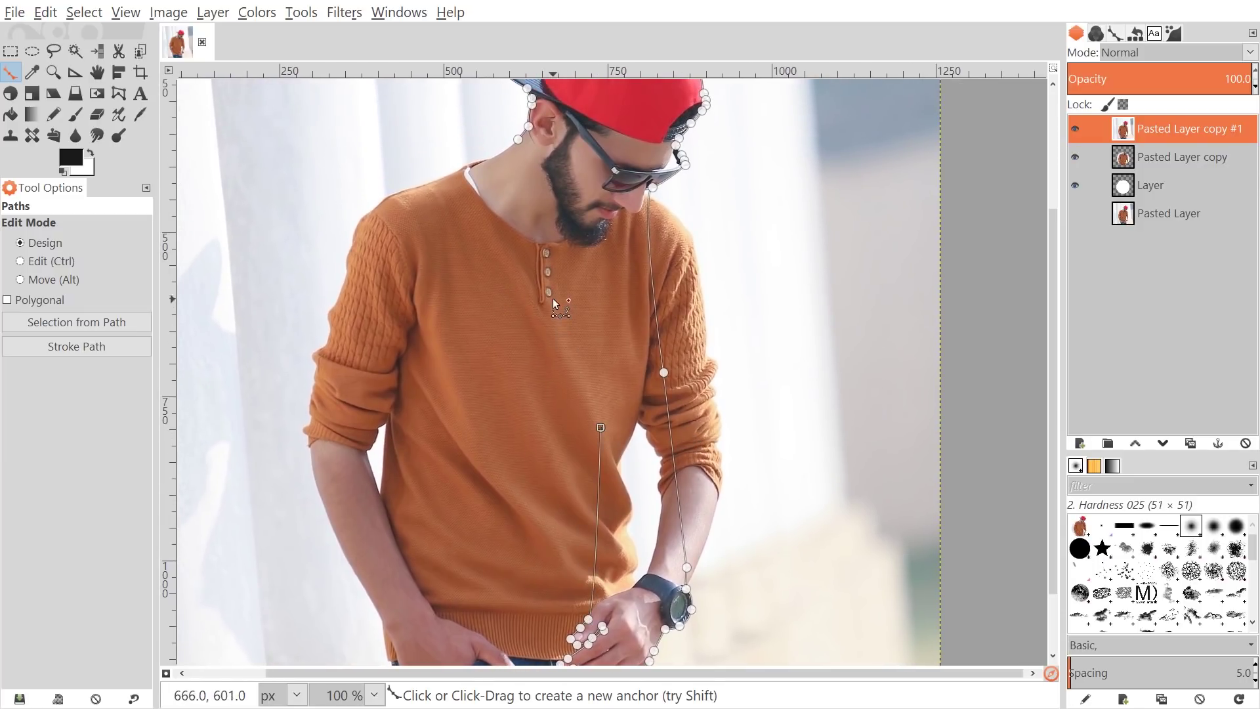
pyautogui.click(510, 189)
pyautogui.scroll(3, 553, 243)
pyautogui.keyDown('ctrl'); pyautogui.scroll(2, 558, 368); pyautogui.keyUp('ctrl')
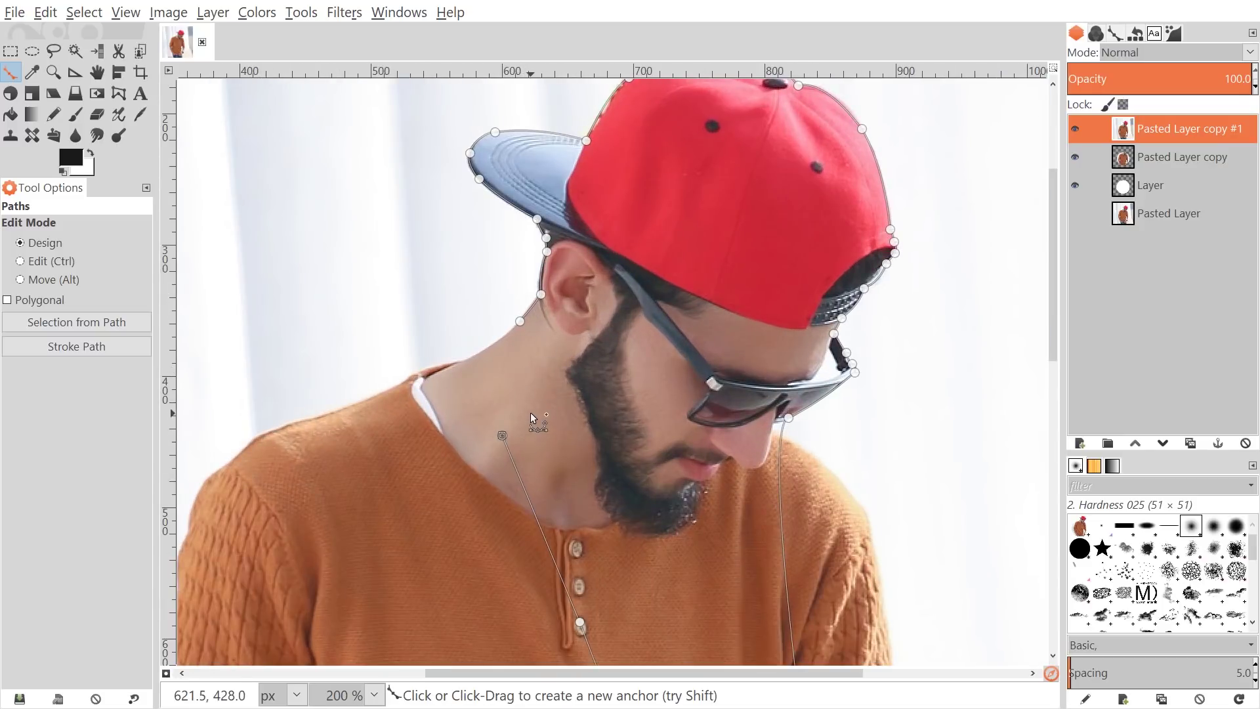
pyautogui.click(520, 321)
pyautogui.keyDown('ctrl'); pyautogui.scroll(-4, 606, 427); pyautogui.keyUp('ctrl')
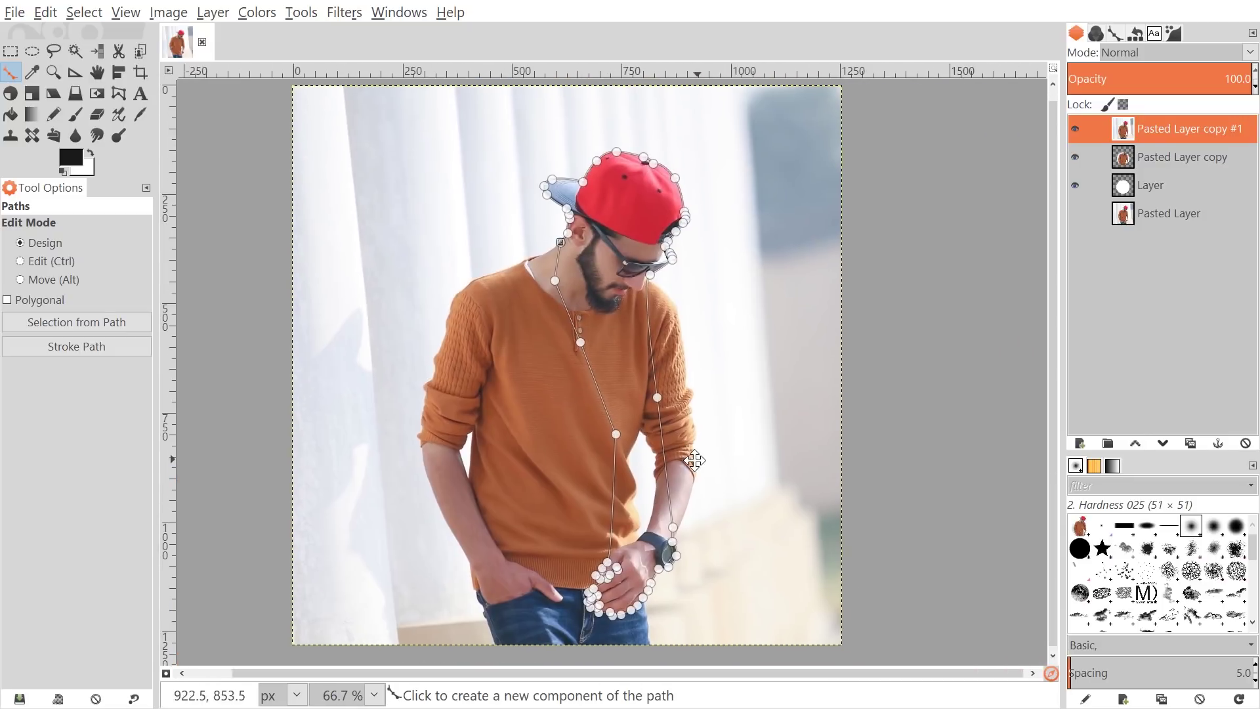
# Clear everything outside the closed path from Pasted Layer copy #1 using an inverted selection, and deselect
pyautogui.hotkey('shift', 'v')
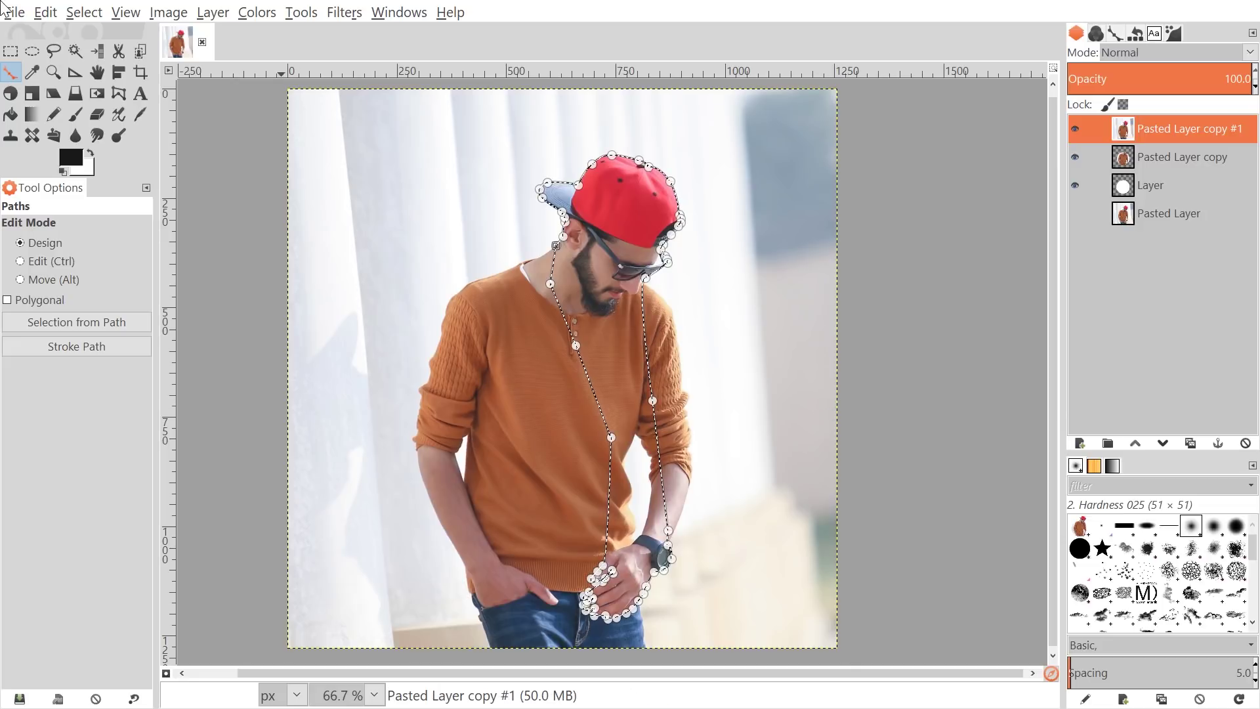
pyautogui.click(89, 17)
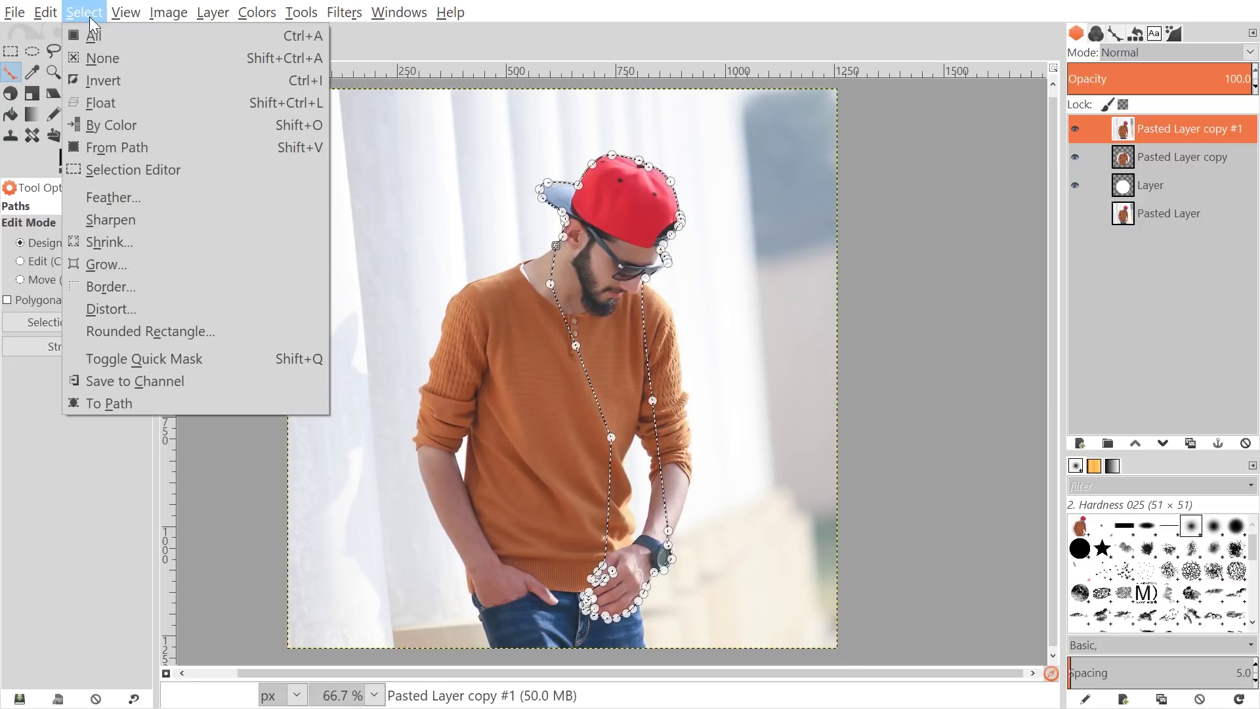
pyautogui.click(96, 84)
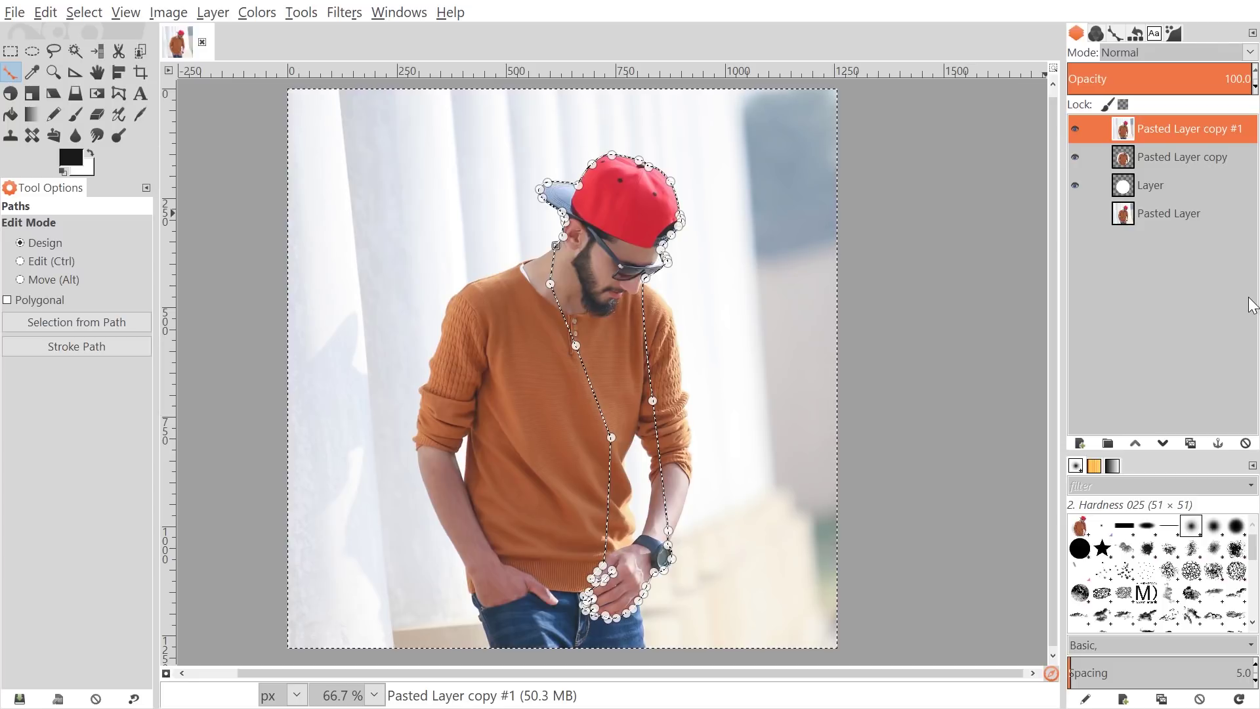
pyautogui.press('Delete')
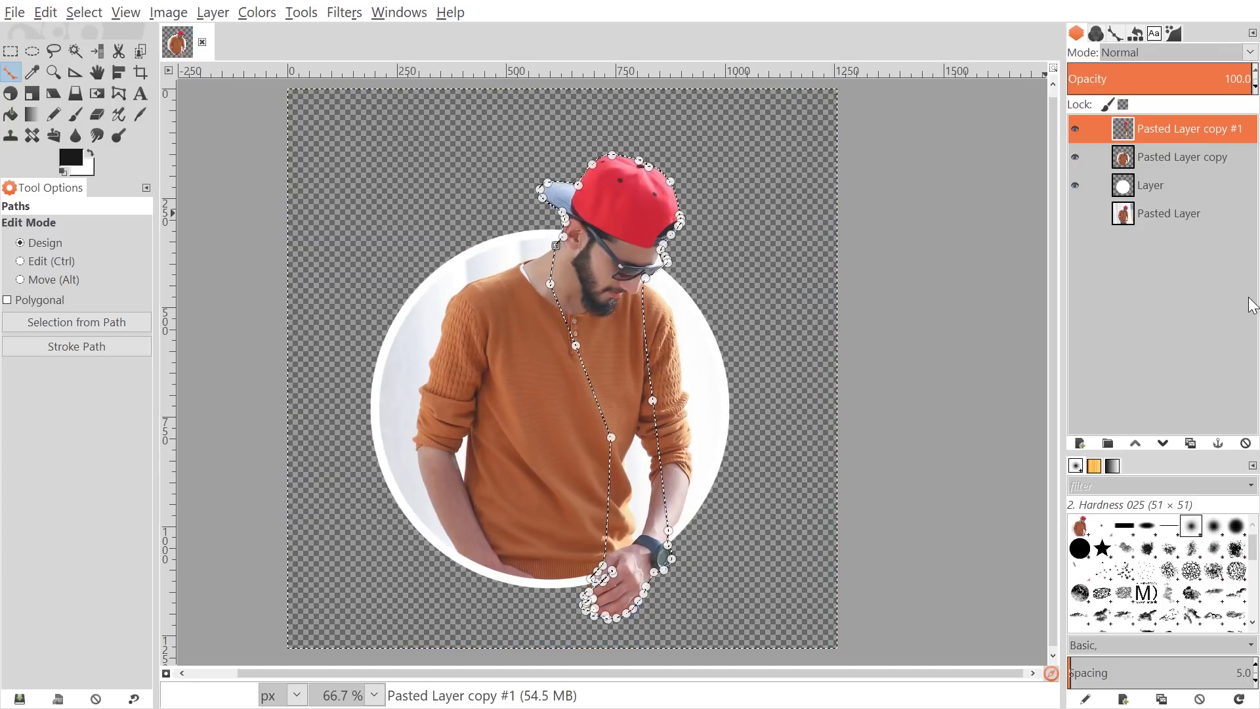
pyautogui.click(91, 12)
pyautogui.click(110, 65)
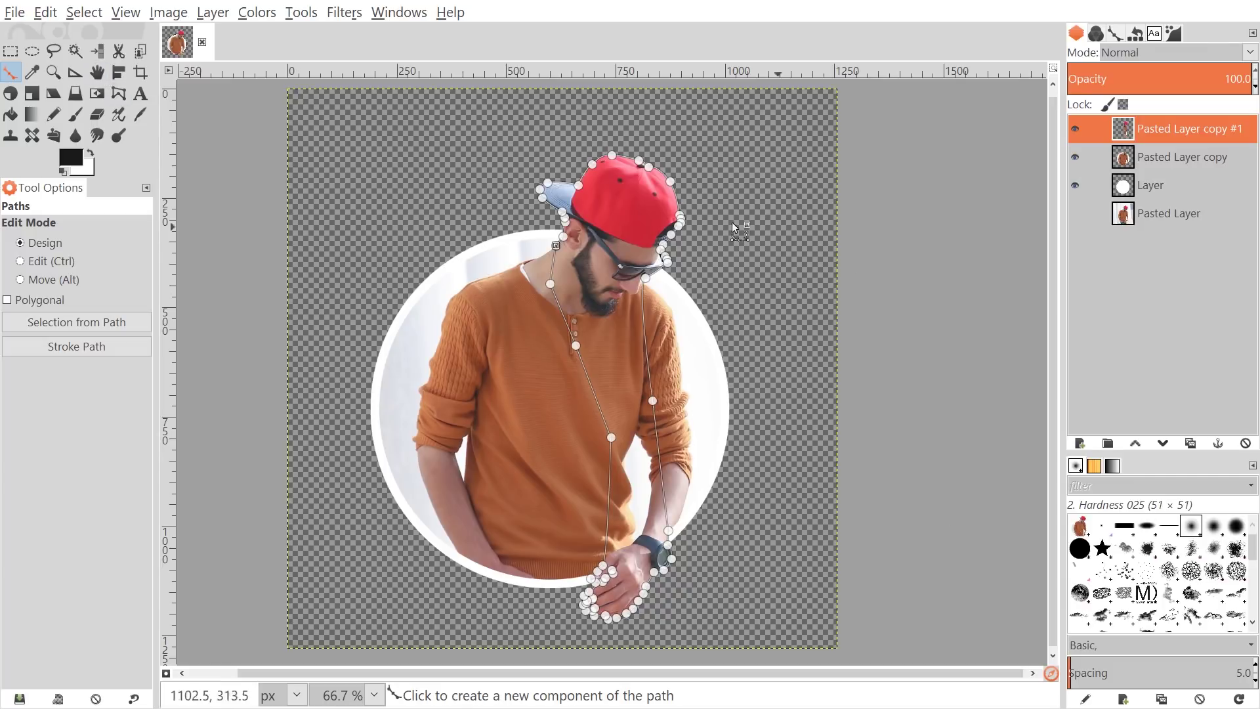
# Examine how the cut-out head and hand extend beyond the circular frame with the path hidden
pyautogui.click(97, 72)
pyautogui.moveTo(675, 306); pyautogui.dragTo(670, 323)
pyautogui.scroll(-1, 759, 502)
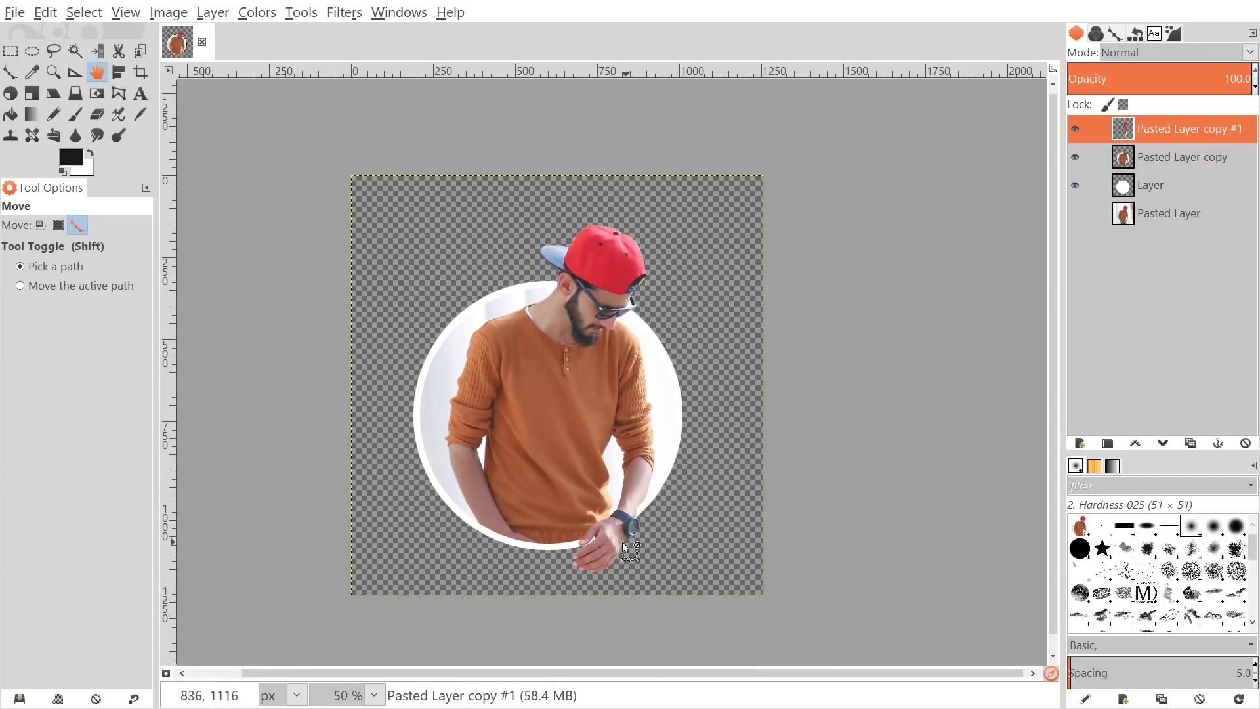
pyautogui.scroll(1, 556, 399)
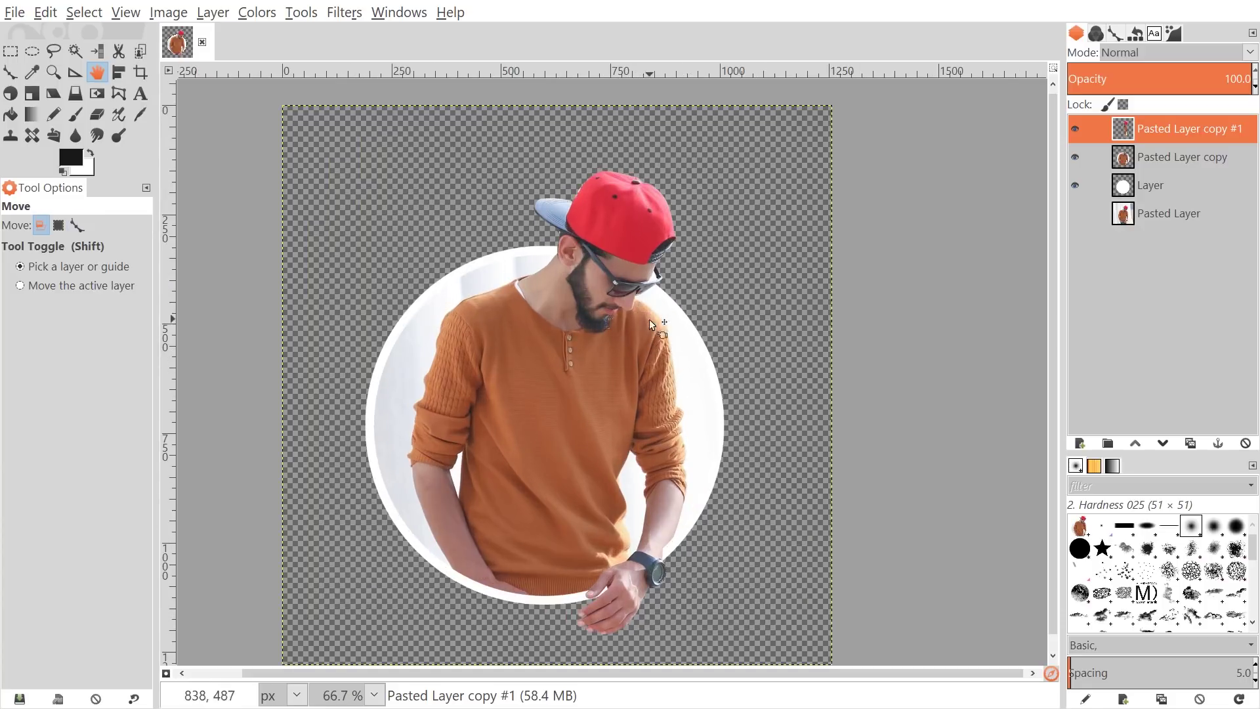
pyautogui.scroll(2, 648, 314)
pyautogui.scroll(-1, 615, 413)
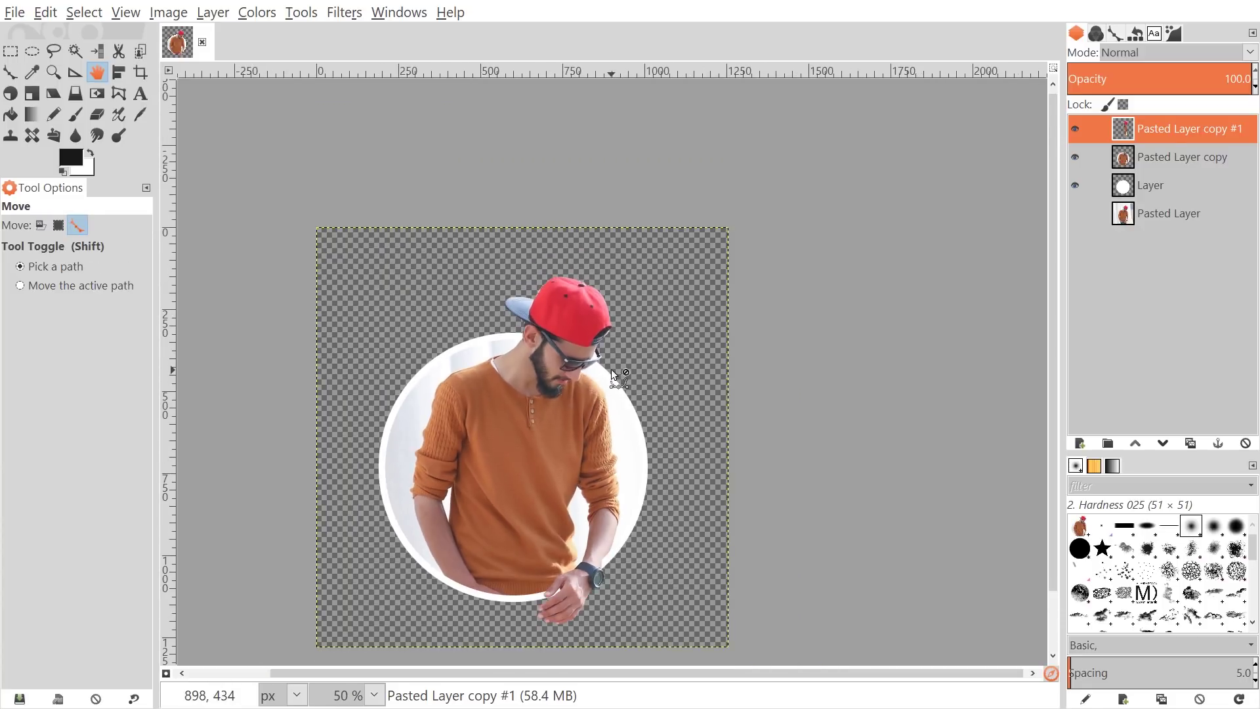
pyautogui.scroll(2, 609, 373)
pyautogui.scroll(1, 591, 352)
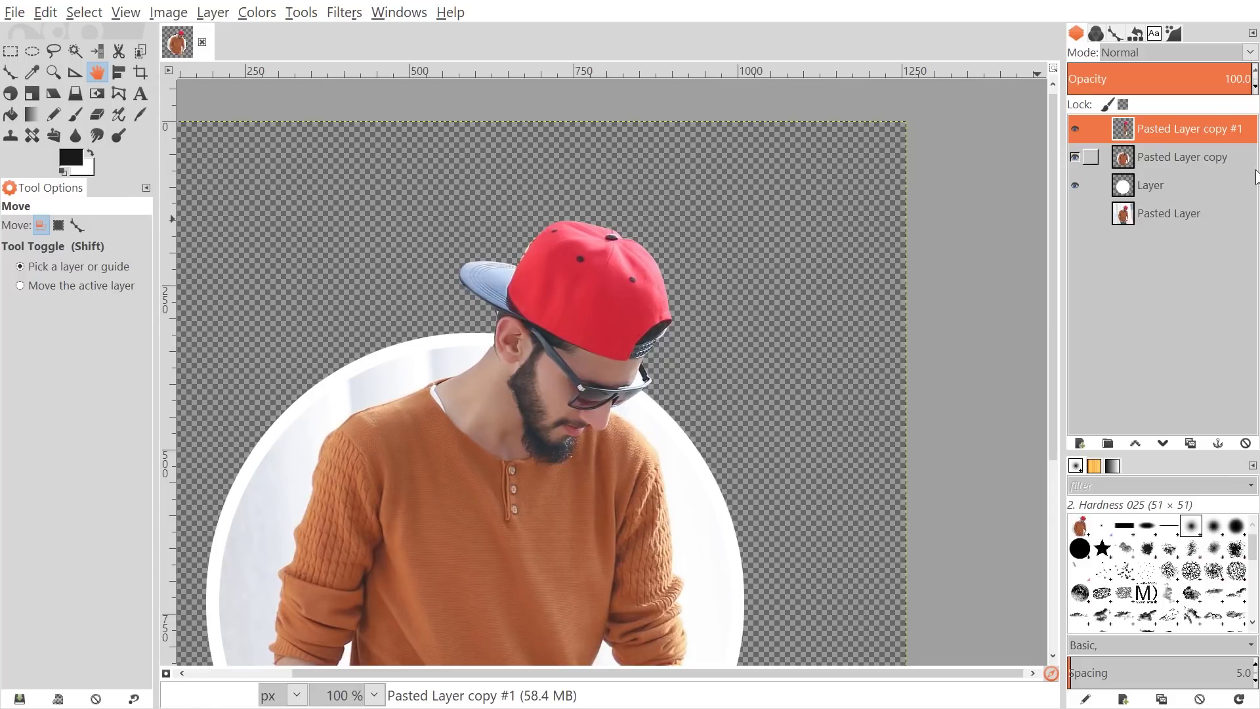
# Temporarily lower the top layer's opacity to inspect the cut-out around the glasses where they cross the circle's edge
pyautogui.moveTo(1219, 78); pyautogui.dragTo(1205, 76)
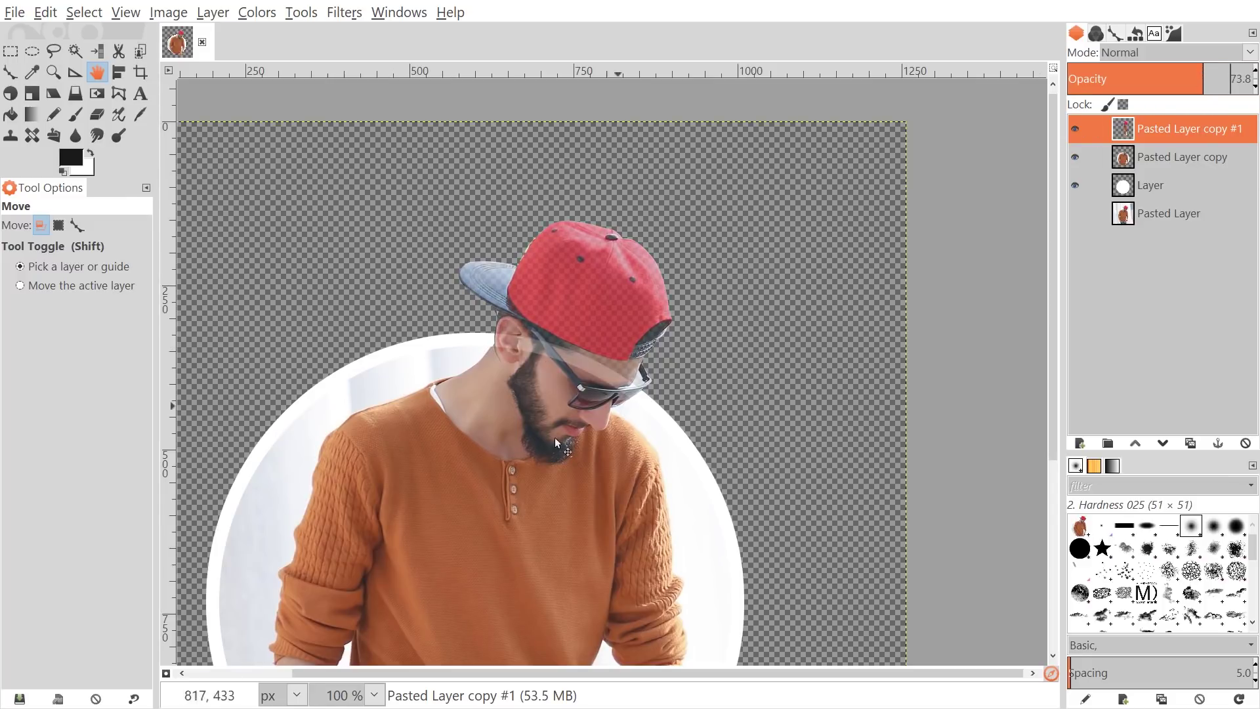
pyautogui.scroll(2, 663, 415)
pyautogui.scroll(1, 657, 315)
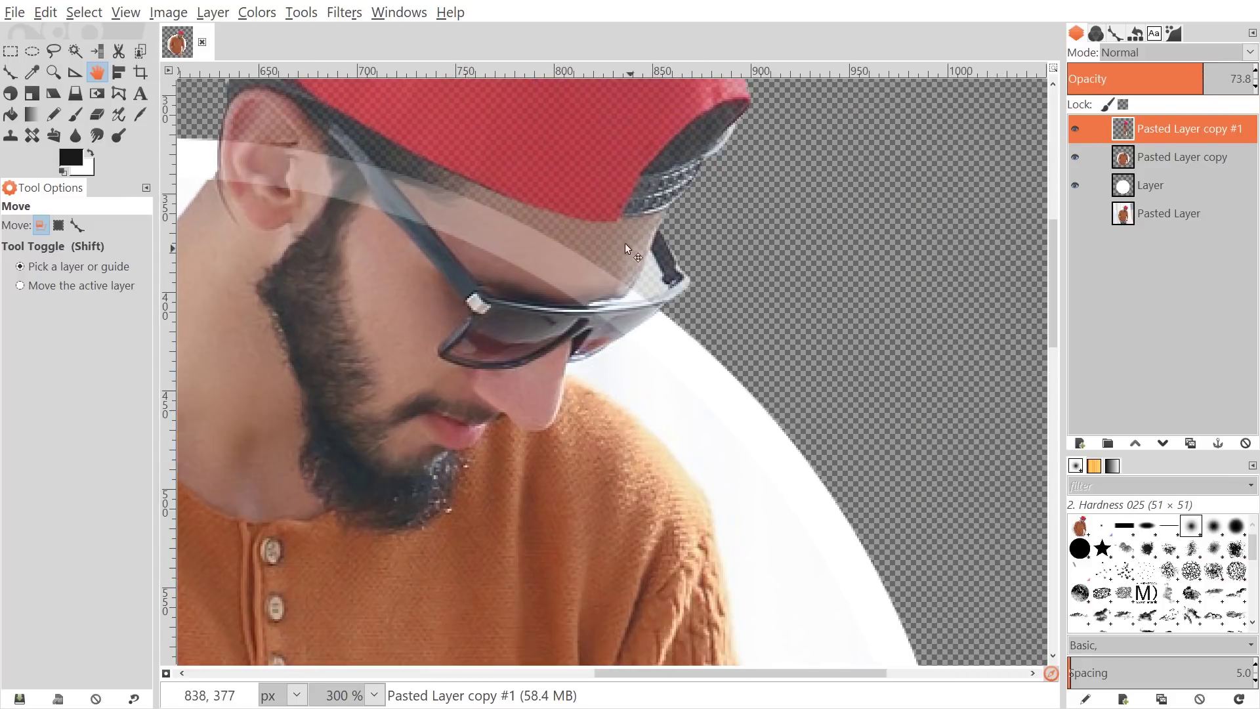
pyautogui.moveTo(688, 292); pyautogui.dragTo(682, 330)
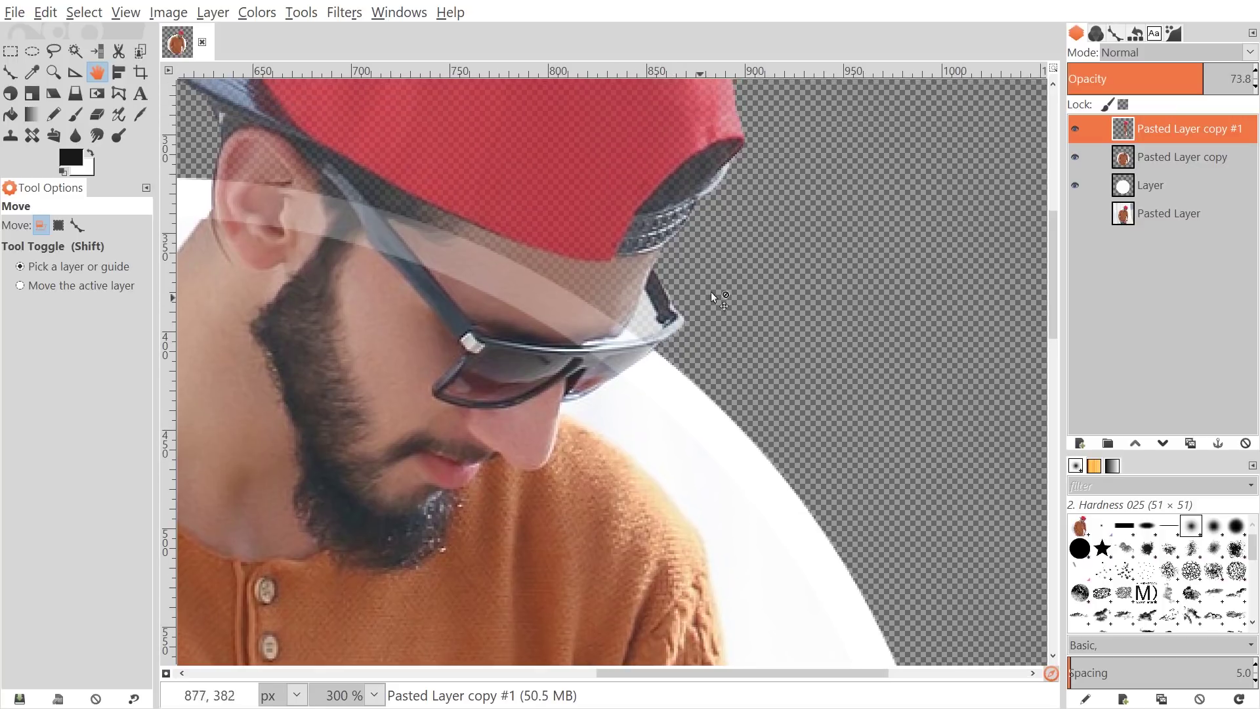
pyautogui.moveTo(1219, 74); pyautogui.dragTo(1255, 74)
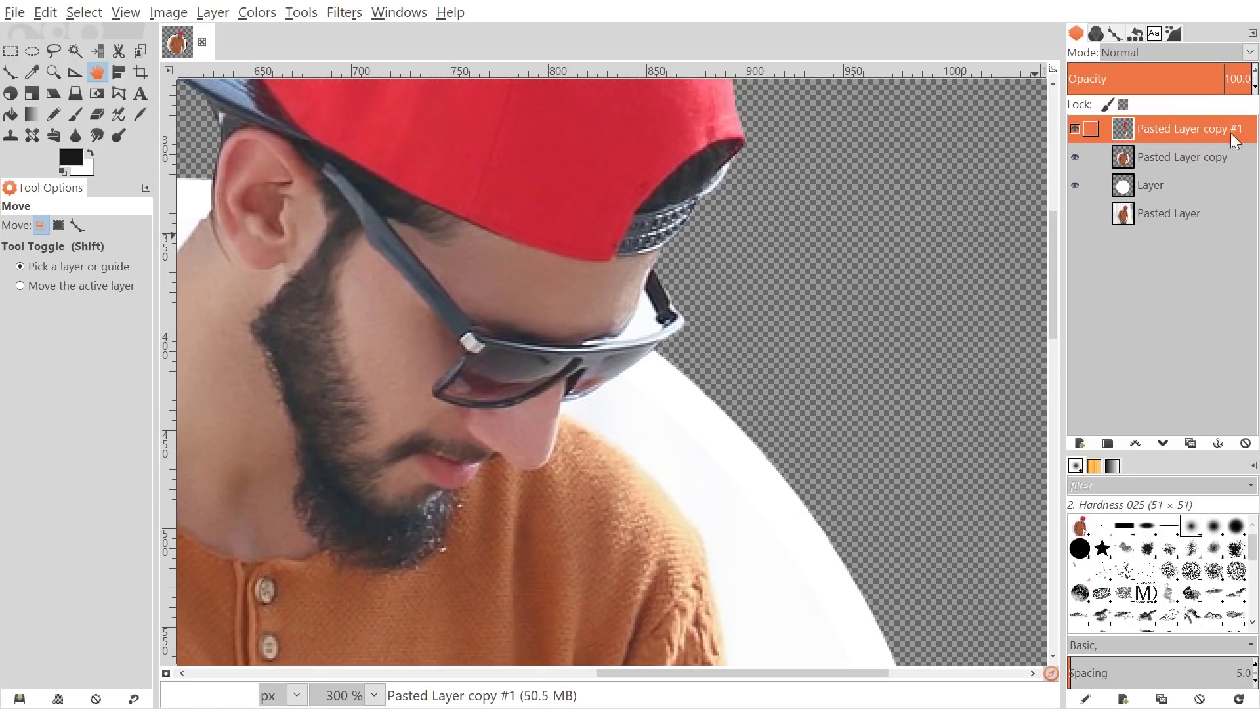
pyautogui.scroll(2, 571, 460)
pyautogui.scroll(-2, 613, 405)
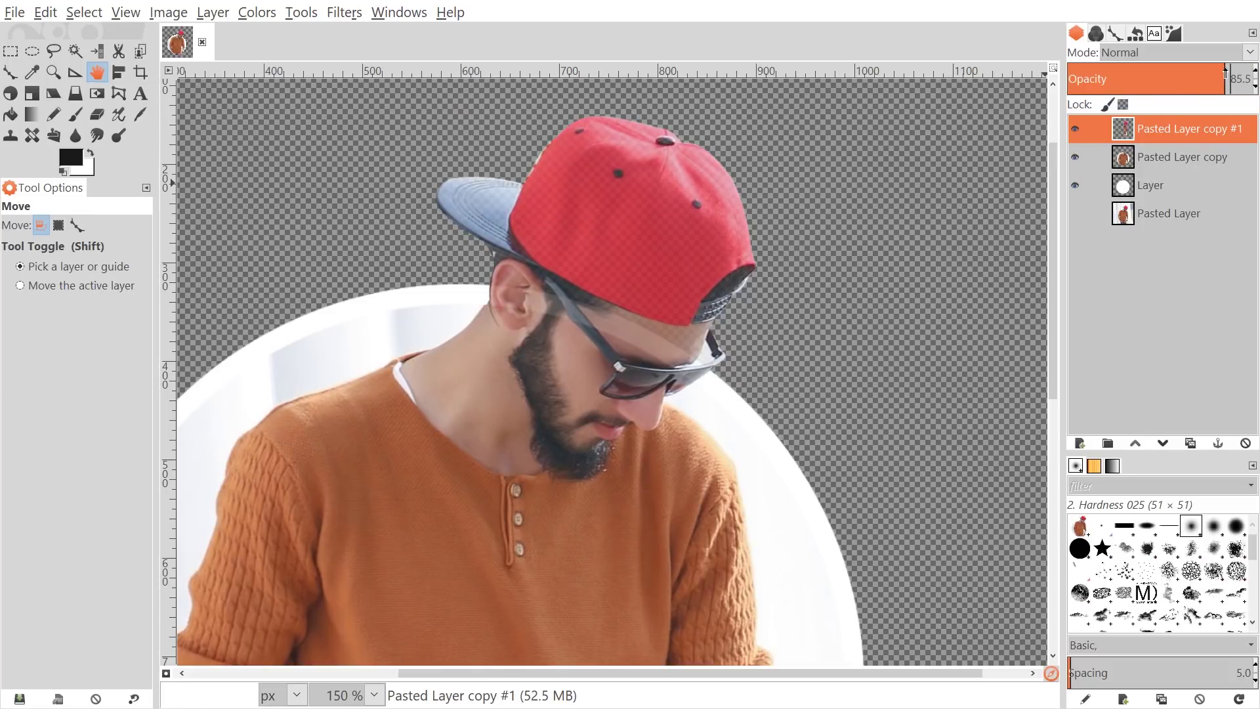
# Trace a closed path around the white gap between the forehead and the glasses' far arm, curving it along the frame
pyautogui.scroll(3, 703, 379)
pyautogui.scroll(3, 621, 409)
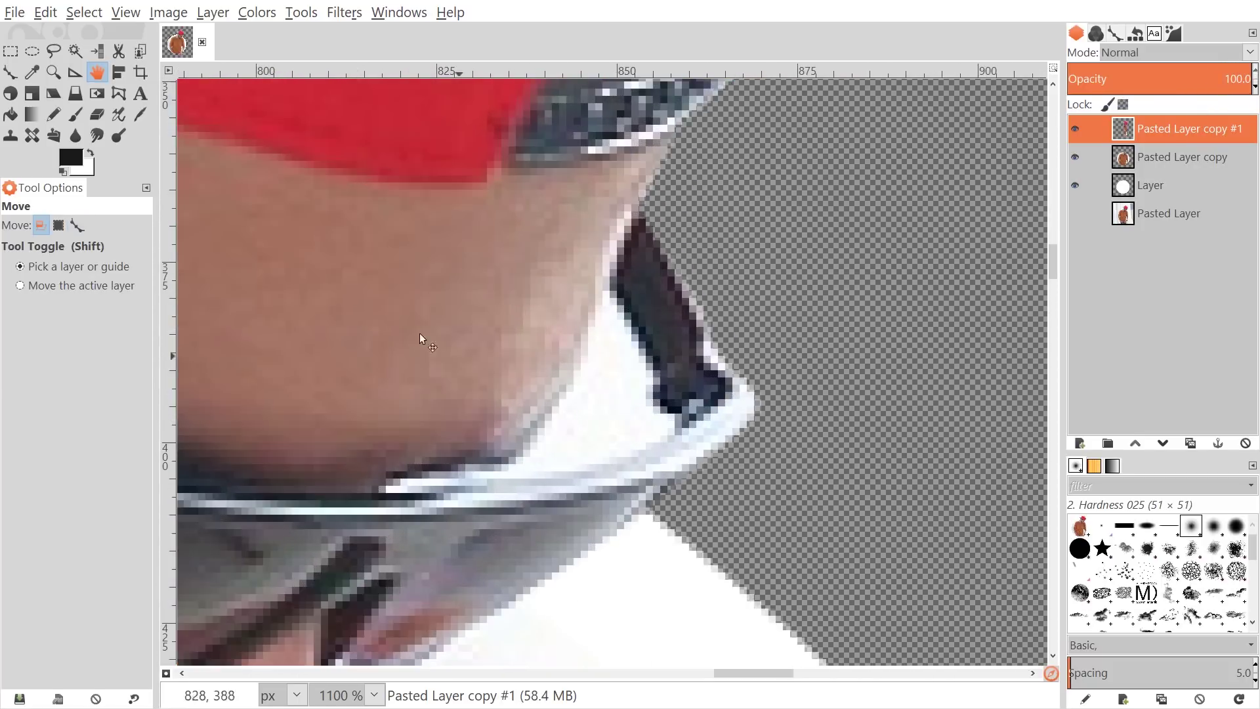
pyautogui.press('b')
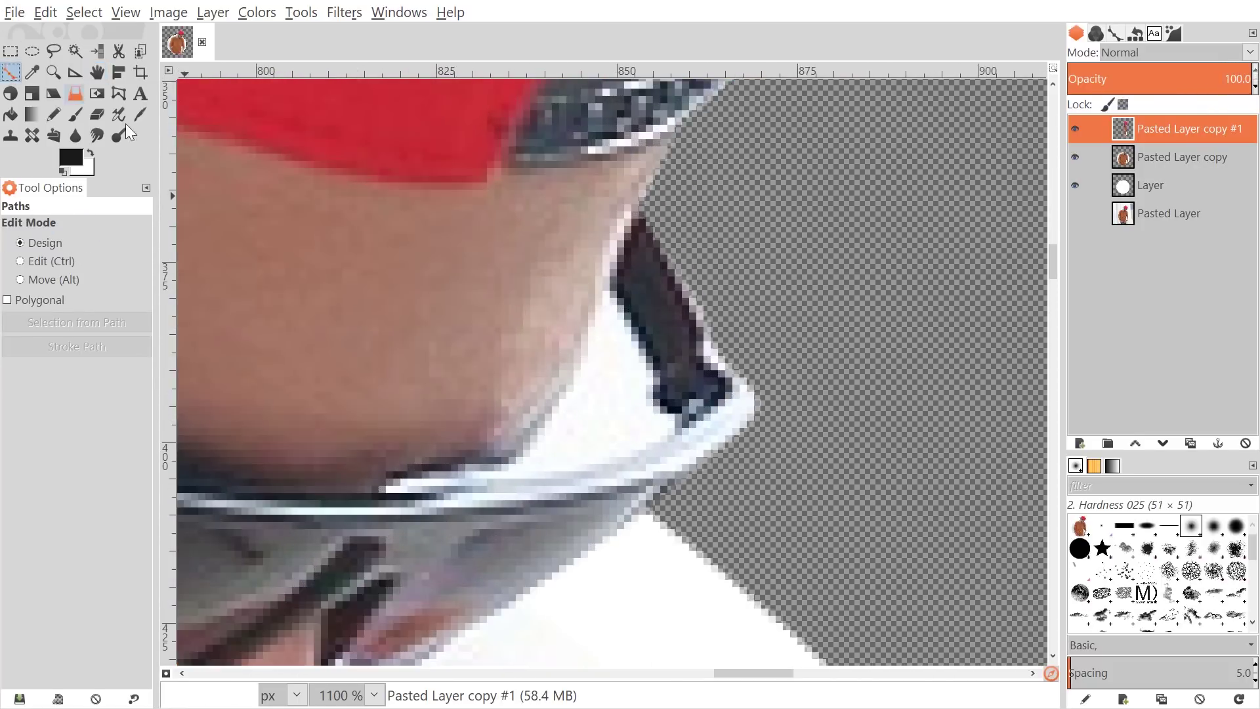
pyautogui.click(492, 476)
pyautogui.moveTo(607, 287)
pyautogui.mouseDown()
pyautogui.moveTo(604, 251)
pyautogui.moveTo(639, 210)
pyautogui.moveTo(609, 198)
pyautogui.moveTo(608, 287)
pyautogui.mouseUp()
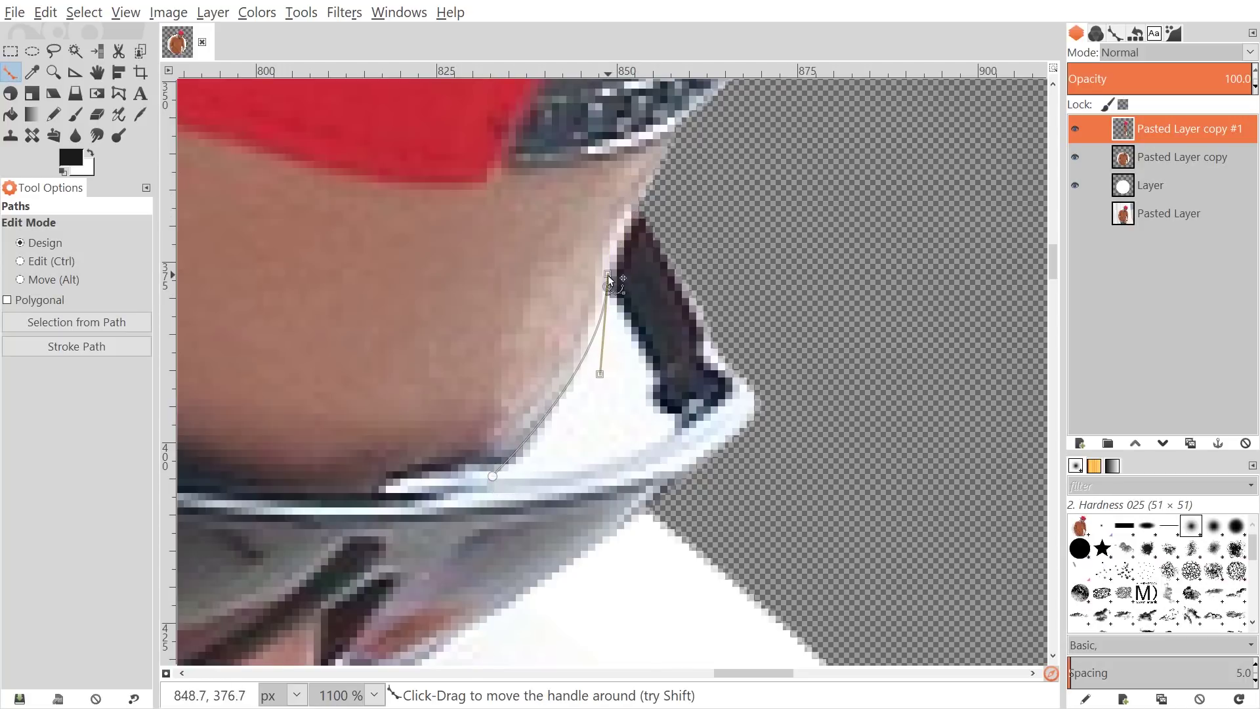
pyautogui.click(658, 370)
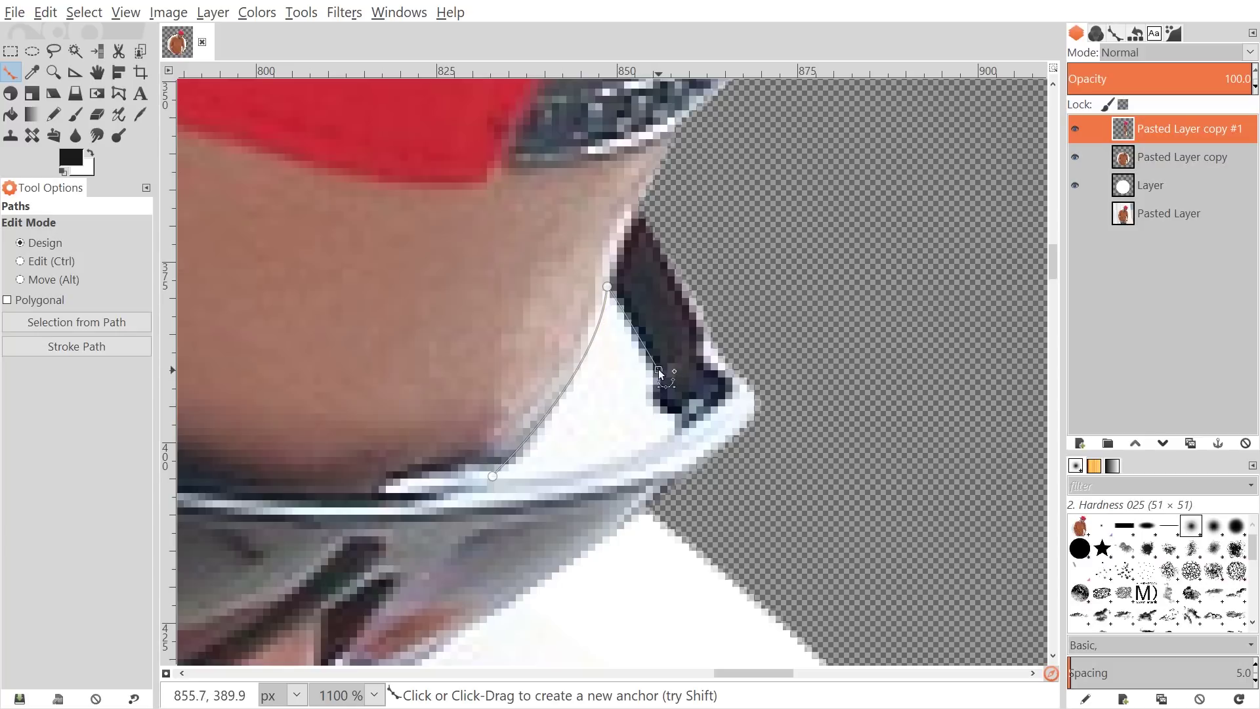
pyautogui.moveTo(682, 409); pyautogui.dragTo(725, 408)
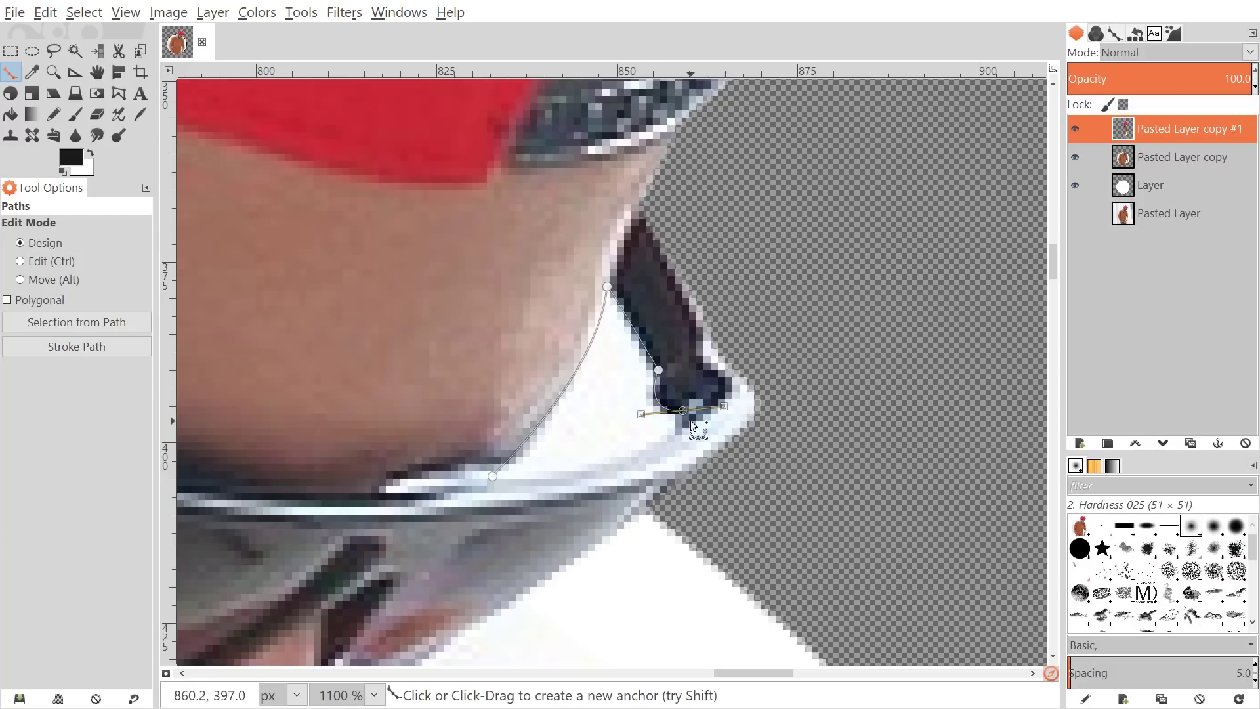
pyautogui.keyDown('ctrl'); pyautogui.click(497, 479); pyautogui.keyUp('ctrl')
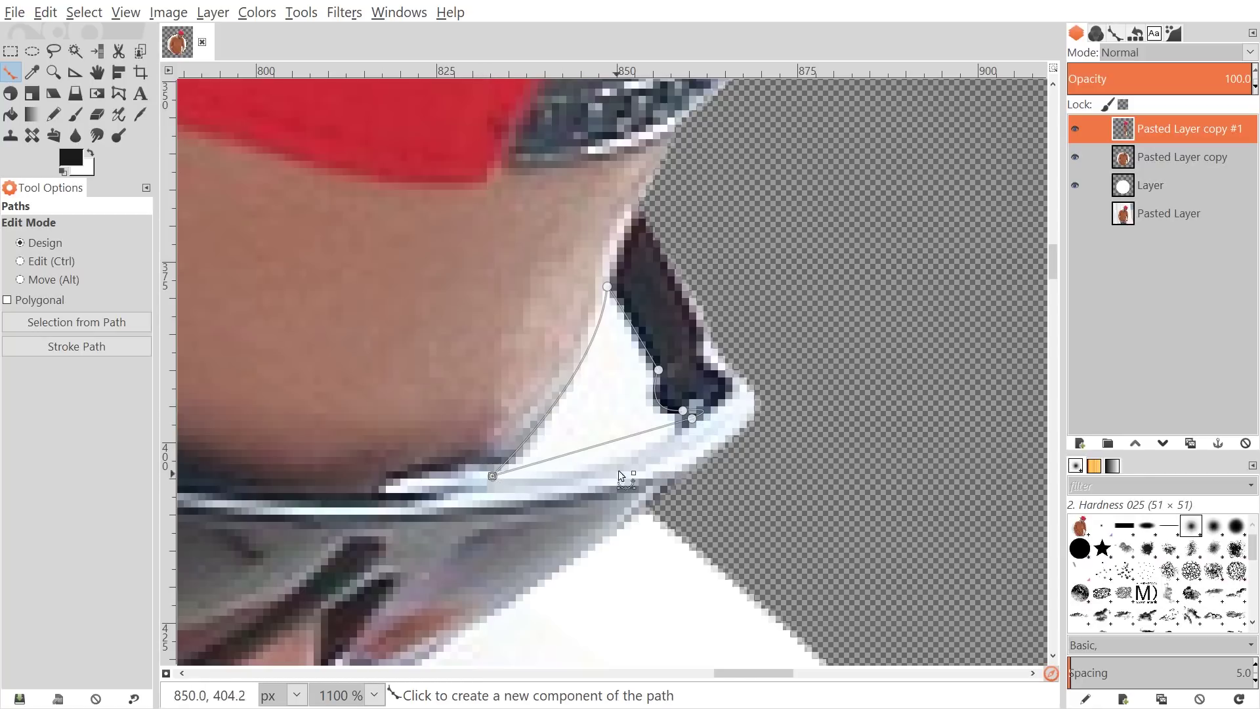
pyautogui.moveTo(605, 444); pyautogui.dragTo(621, 463)
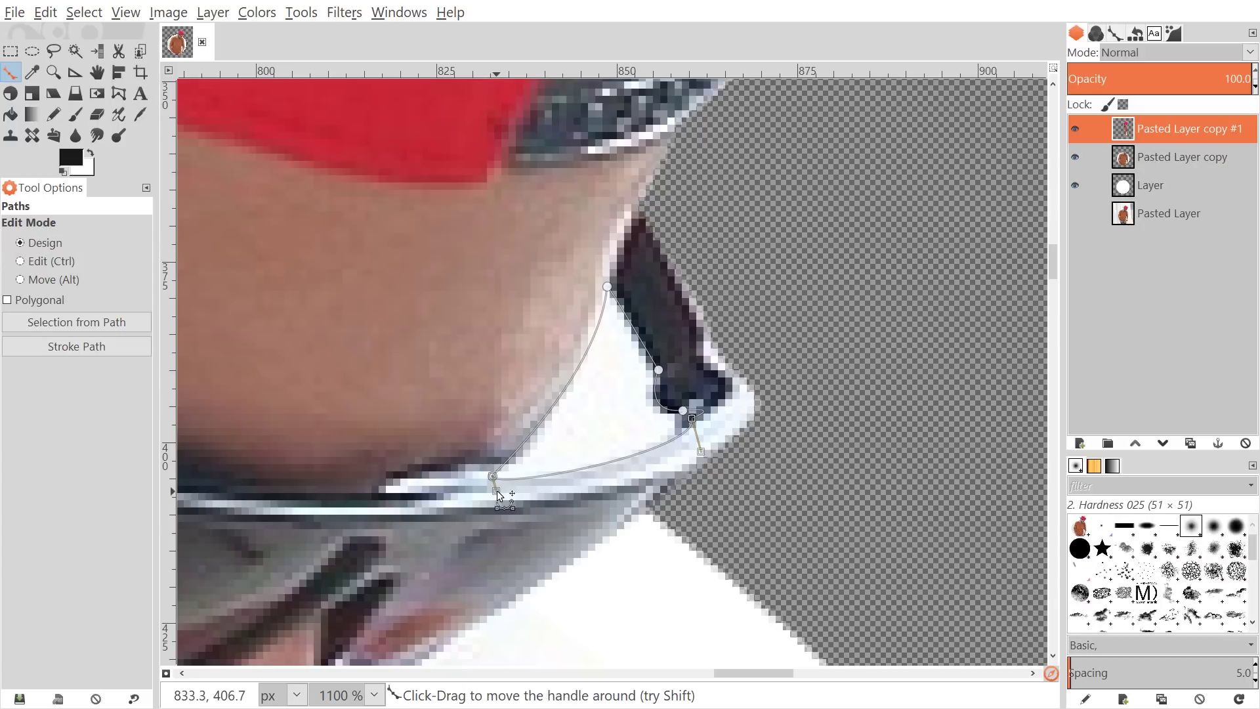
pyautogui.moveTo(537, 491); pyautogui.dragTo(550, 485)
pyautogui.moveTo(702, 455); pyautogui.dragTo(774, 422)
# Clear the white gap inside the glasses path from Pasted Layer copy #1, deselect, and switch to the Move tool
pyautogui.scroll(-3, 581, 449)
pyautogui.press('Return')
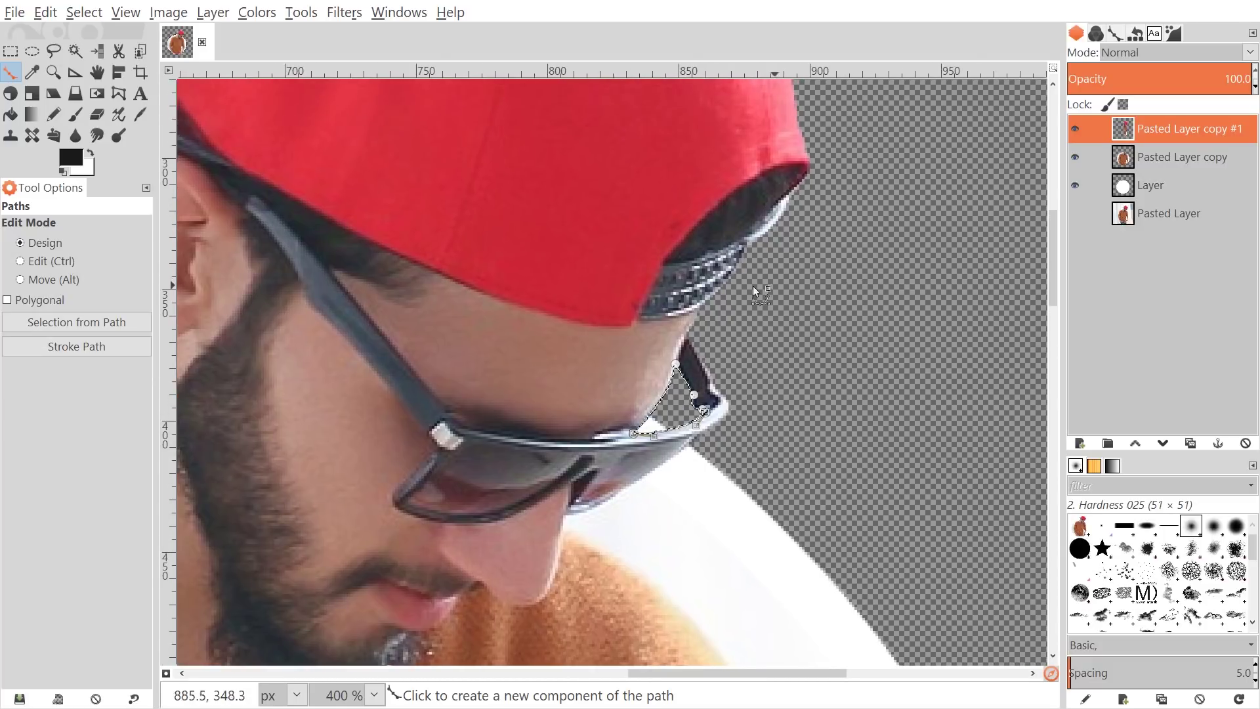
pyautogui.click(46, 12)
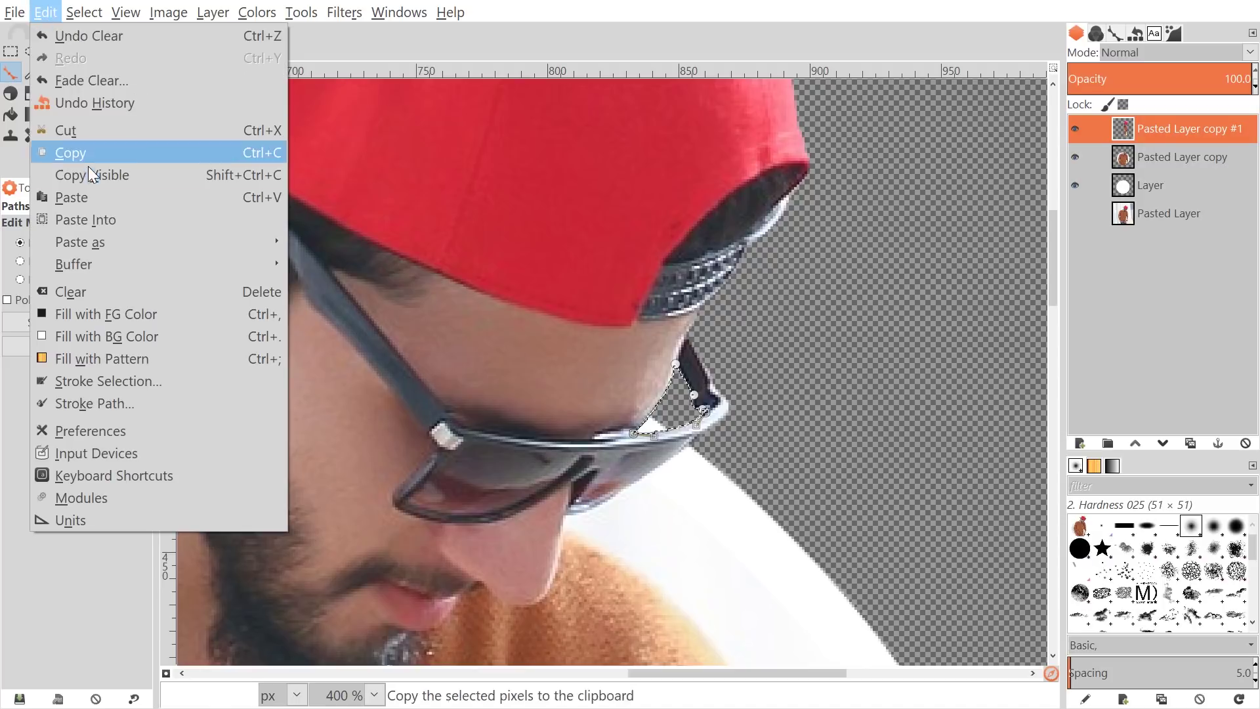
pyautogui.click(36, 13)
pyautogui.moveTo(775, 436); pyautogui.dragTo(795, 408)
pyautogui.click(100, 15)
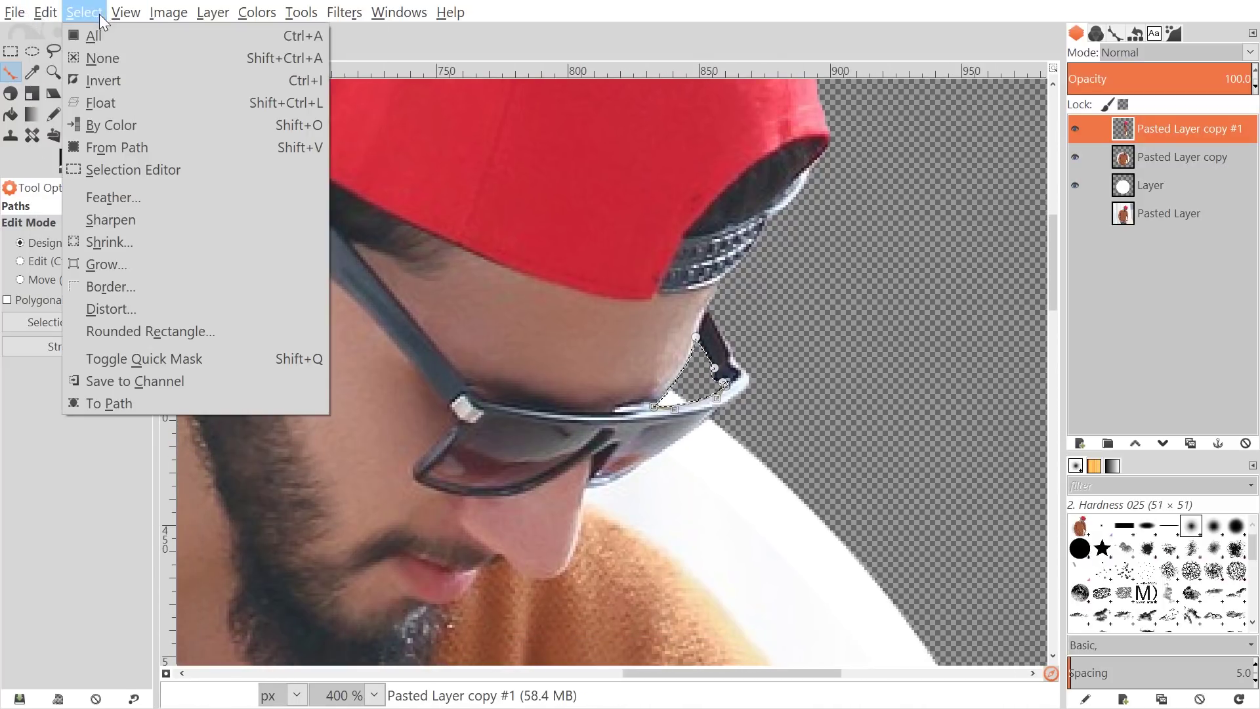
pyautogui.click(101, 58)
pyautogui.hscroll(-2, 880, 424)
pyautogui.scroll(1, 826, 472)
pyautogui.moveTo(763, 474); pyautogui.dragTo(722, 216)
pyautogui.scroll(-4, 760, 499)
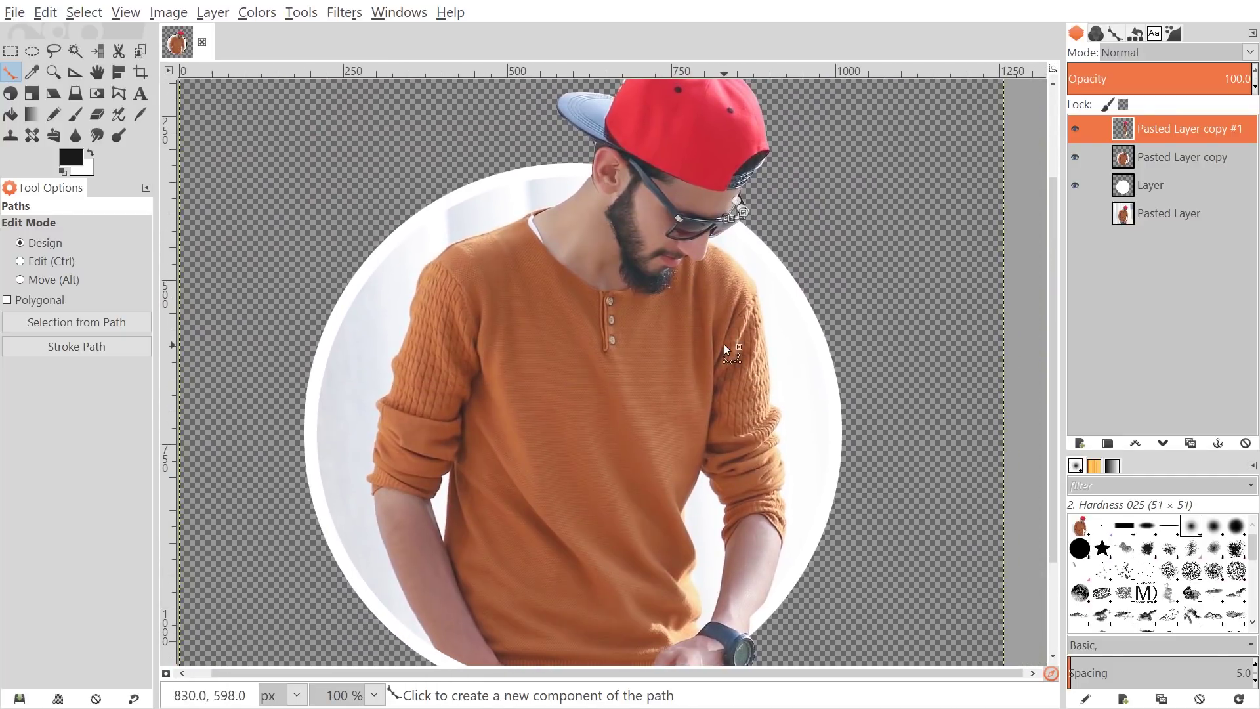
pyautogui.click(97, 73)
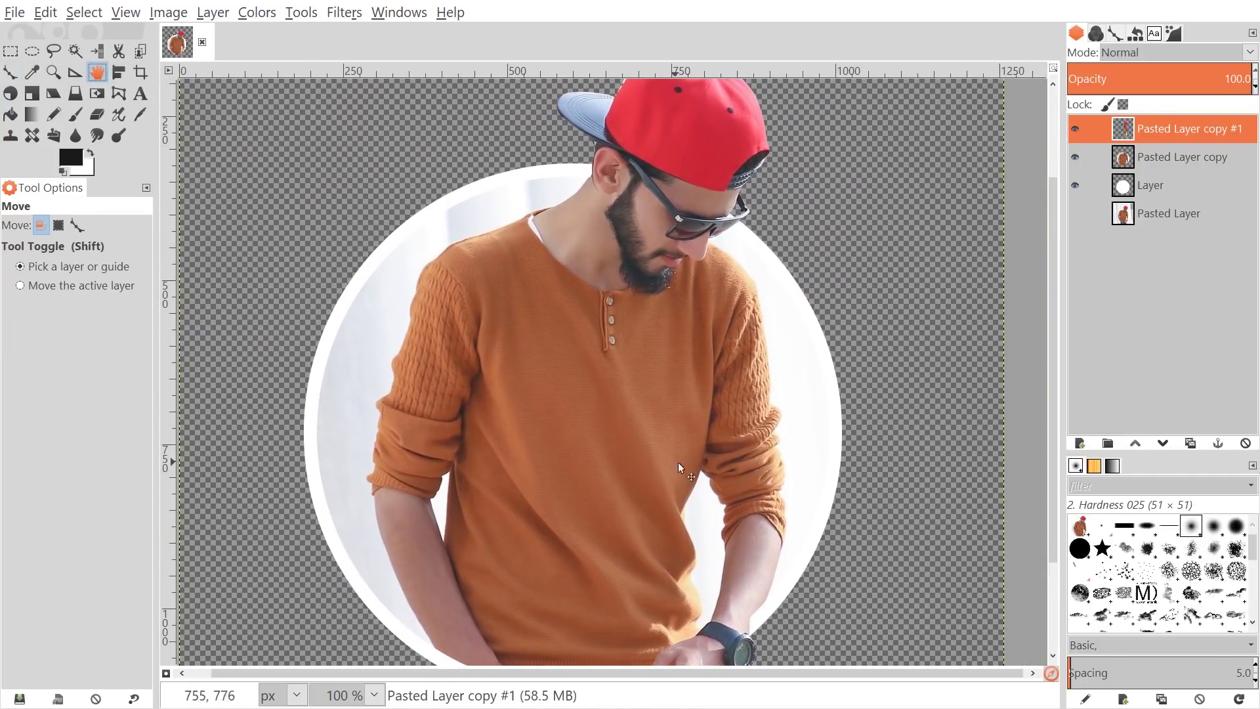
# Create a new layer from the visible pop-out composition above Pasted Layer copy #1
pyautogui.scroll(-2, 696, 466)
pyautogui.scroll(1, 696, 467)
pyautogui.scroll(-1, 692, 452)
pyautogui.scroll(-1, 689, 428)
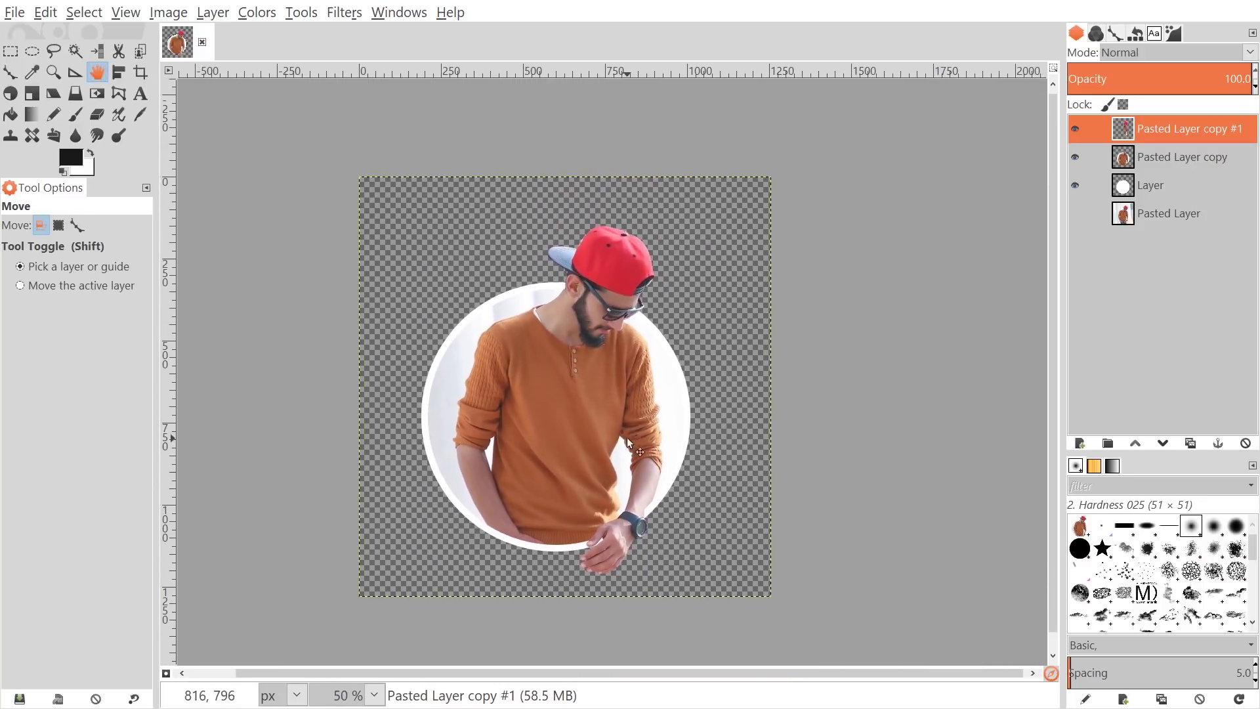
pyautogui.moveTo(622, 418); pyautogui.dragTo(620, 410)
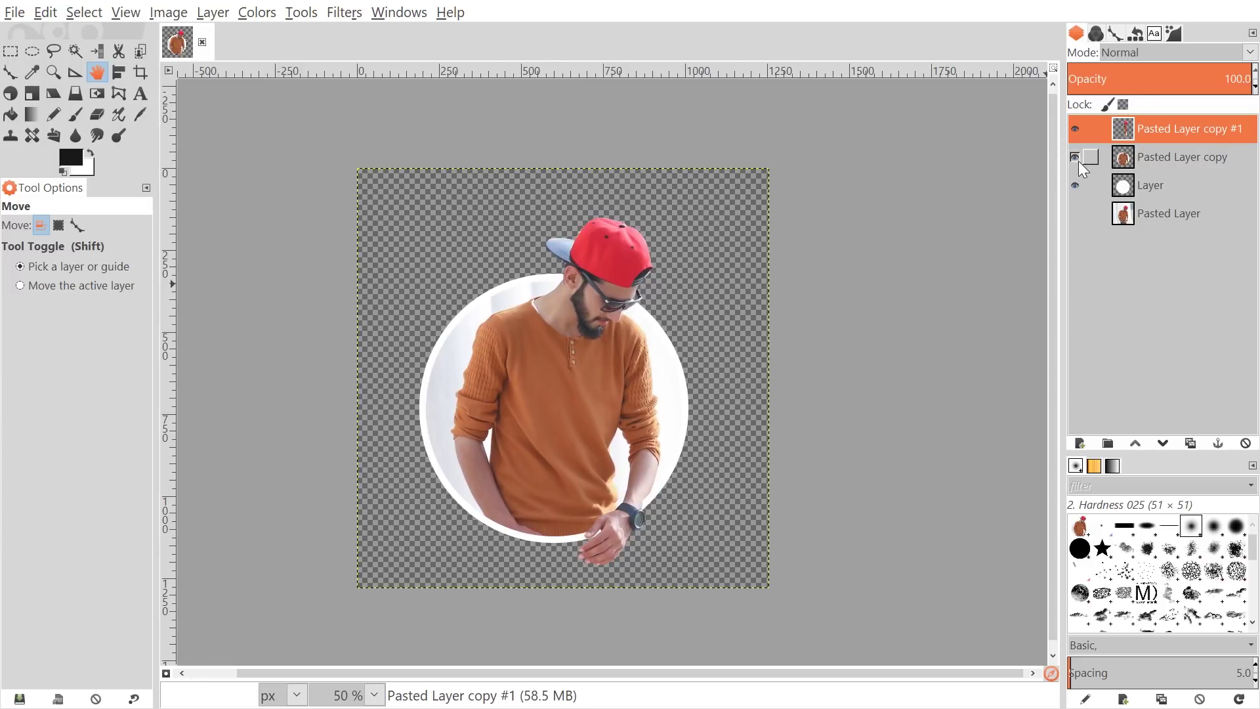
pyautogui.rightClick(1154, 136)
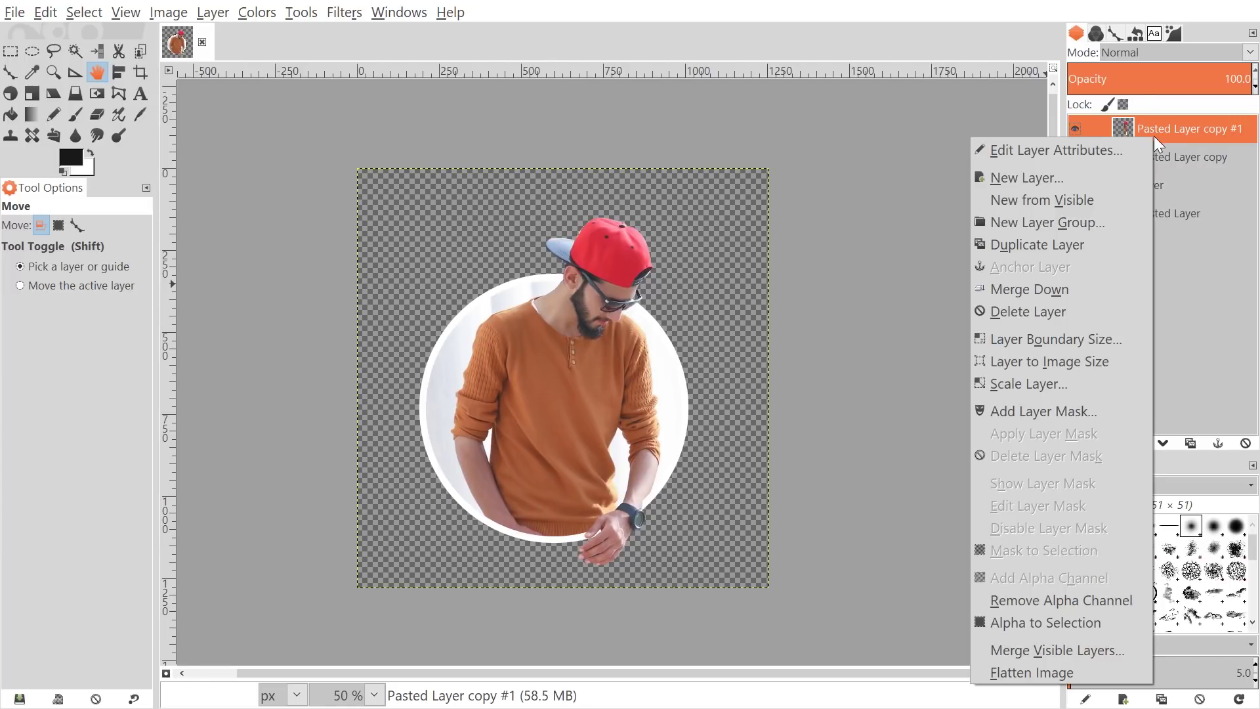
pyautogui.click(1082, 205)
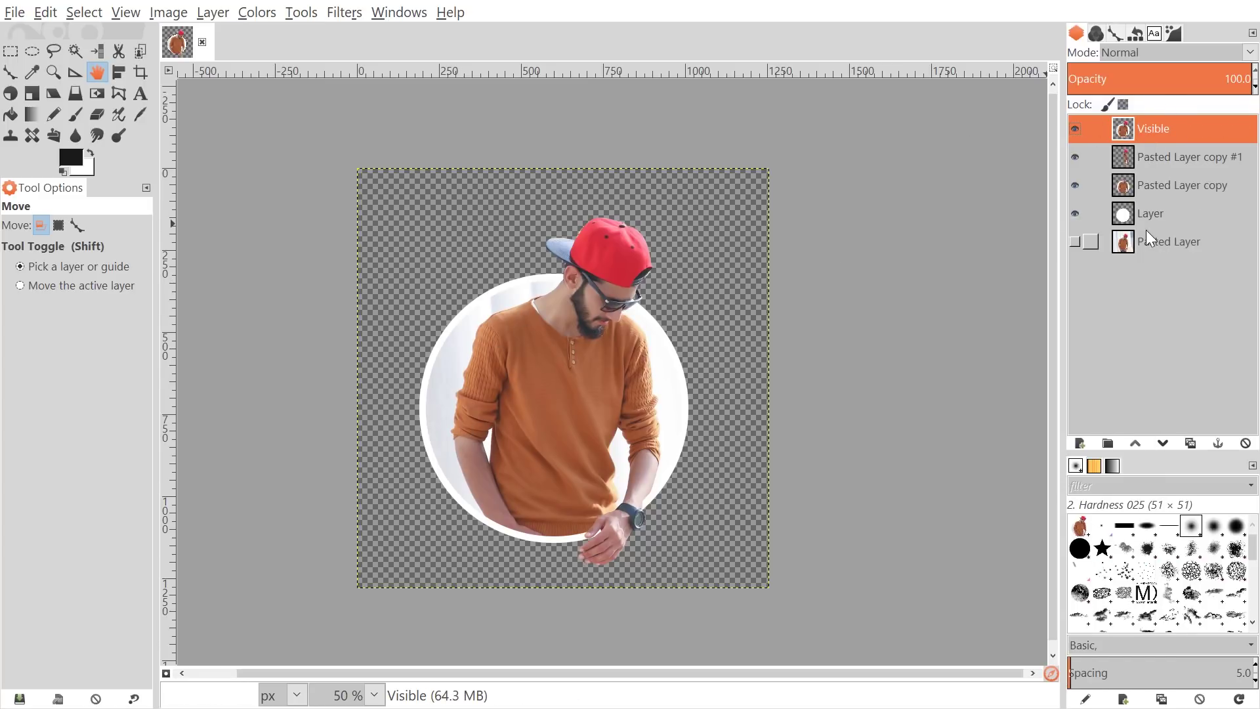
# Hide Pasted Layer copy #1, Pasted Layer copy and Layer, leaving only the merged Visible layer shown
pyautogui.click(1075, 157)
pyautogui.click(1075, 186)
pyautogui.click(1076, 214)
pyautogui.moveTo(827, 415); pyautogui.dragTo(801, 371)
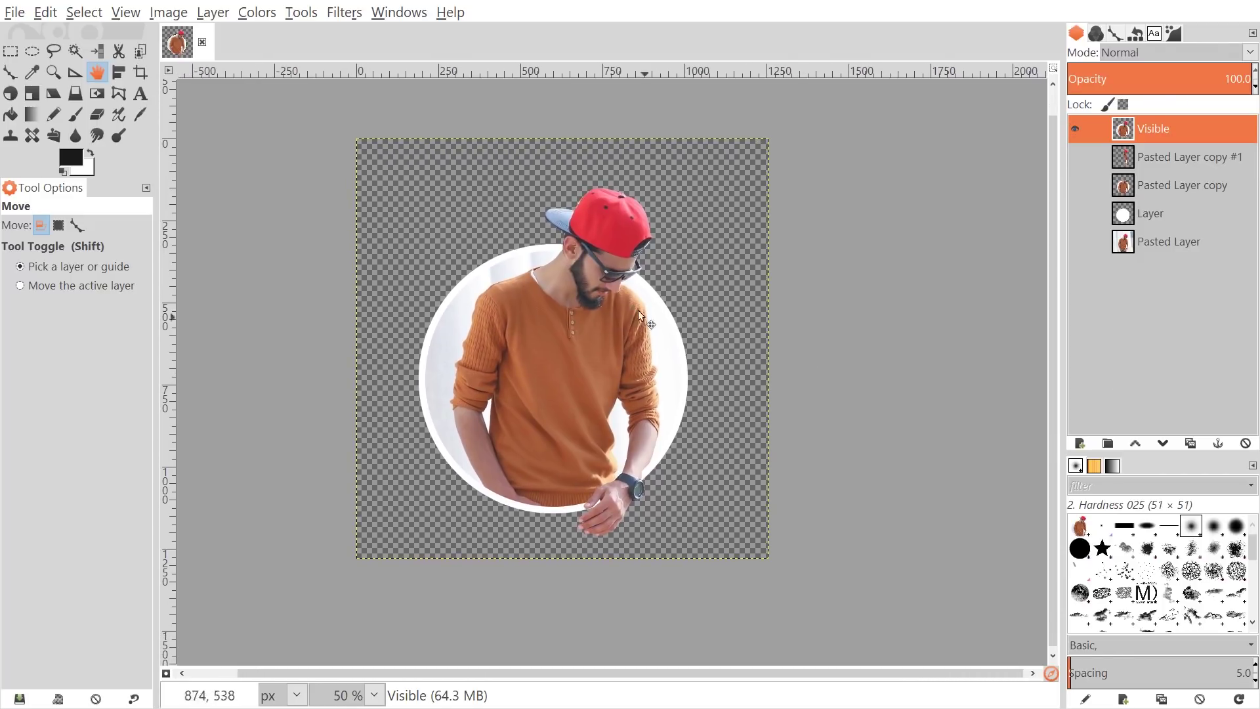
pyautogui.moveTo(715, 373)
pyautogui.mouseDown()
pyautogui.moveTo(669, 410)
pyautogui.moveTo(727, 370)
pyautogui.moveTo(712, 369)
pyautogui.mouseUp()
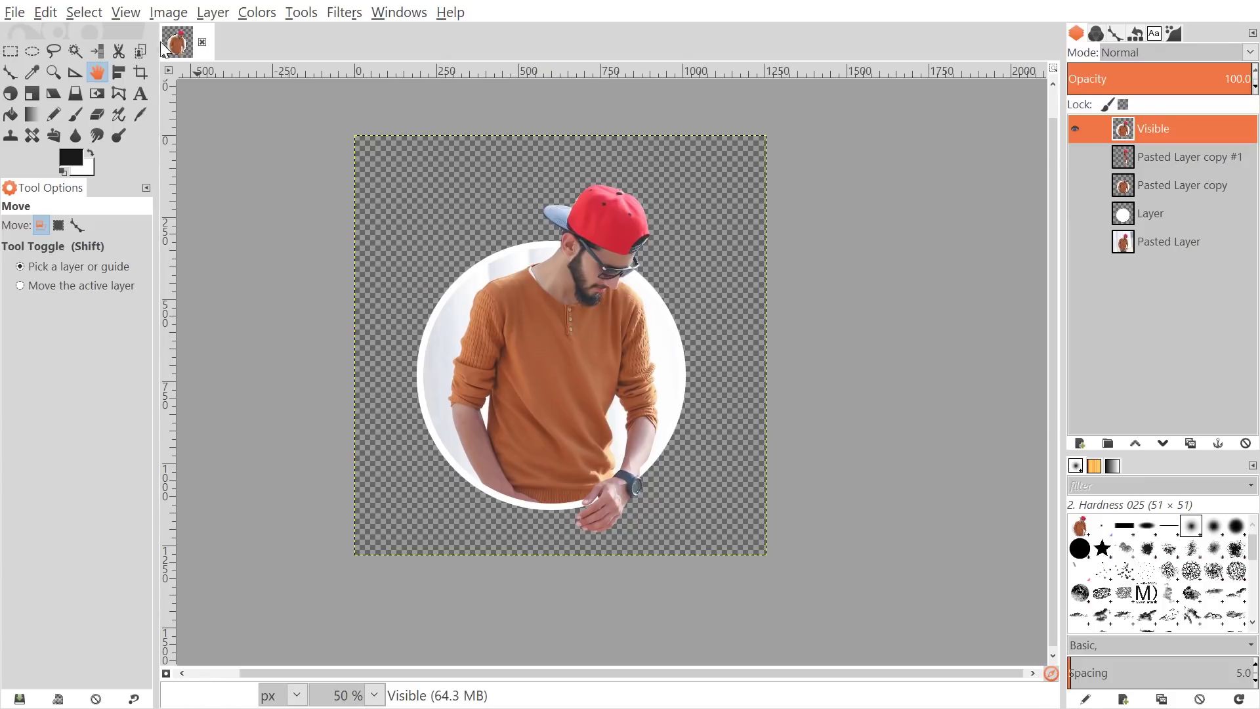
# Widen the image canvas to 2400 px without changing its height, keeping the offset at 0 and resizing no layers
pyautogui.click(161, 12)
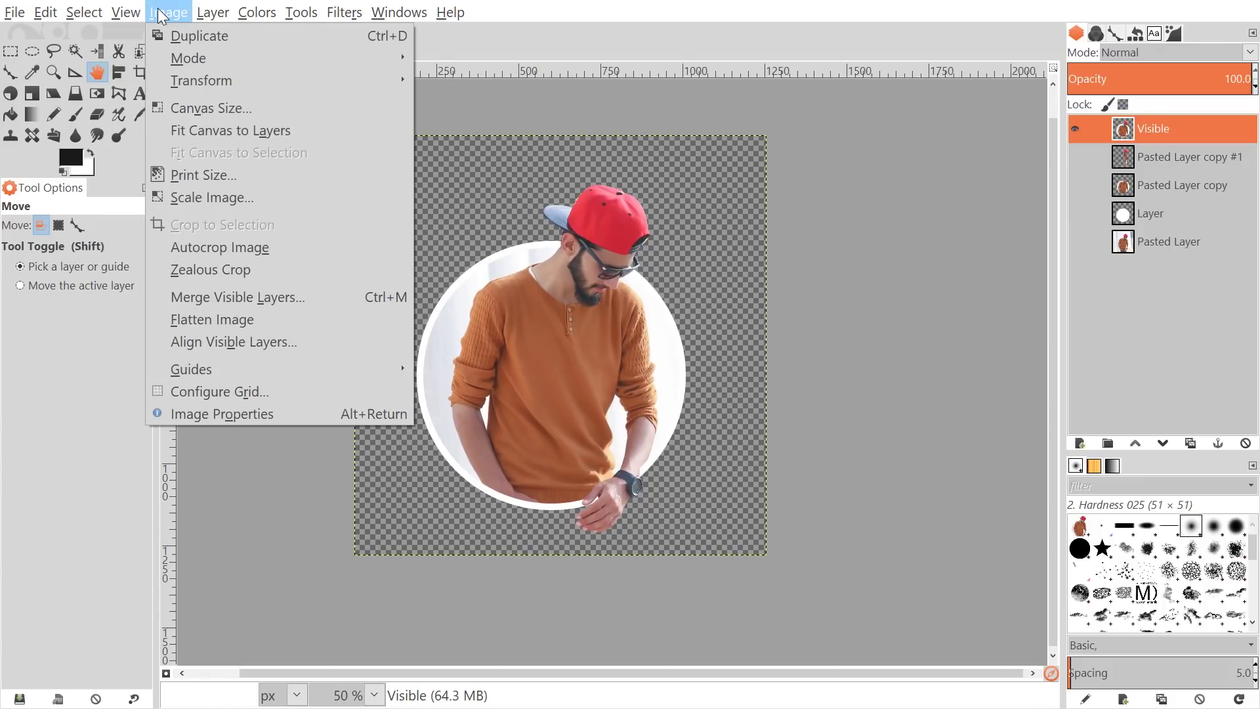
pyautogui.click(211, 104)
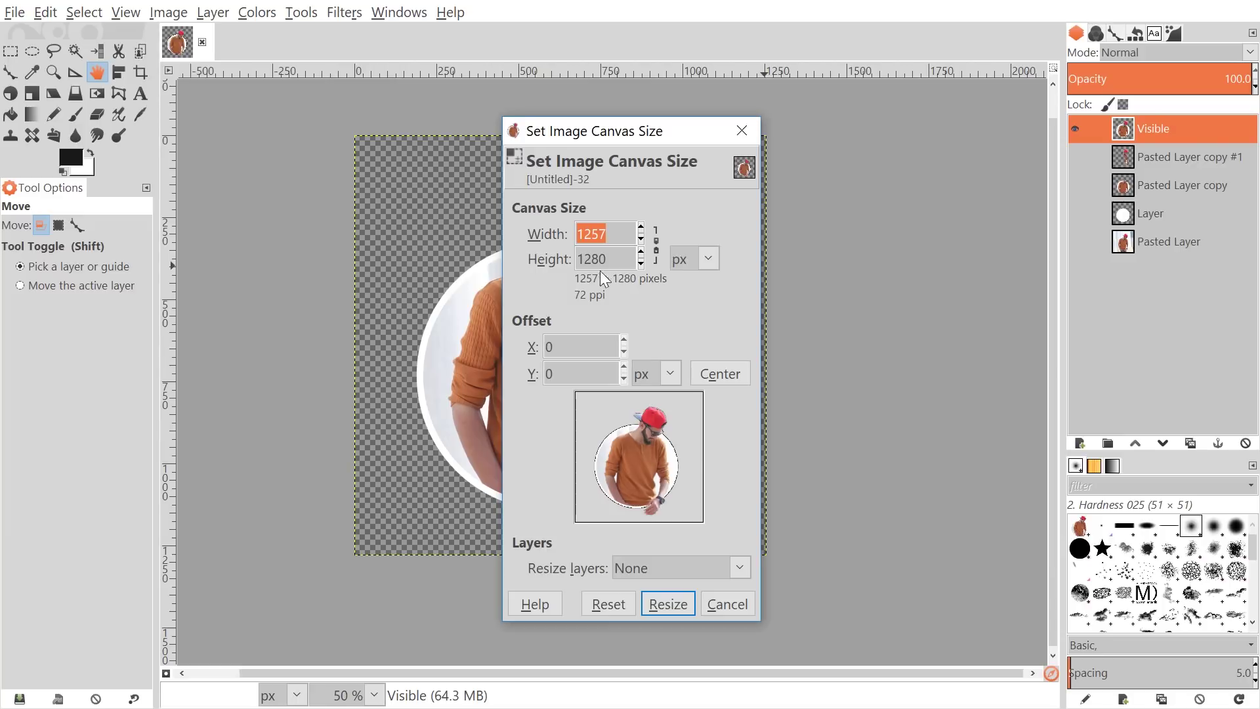
pyautogui.click(609, 233)
pyautogui.hotkey('ctrl', 'a')
pyautogui.write('2400')
pyautogui.press('Return')
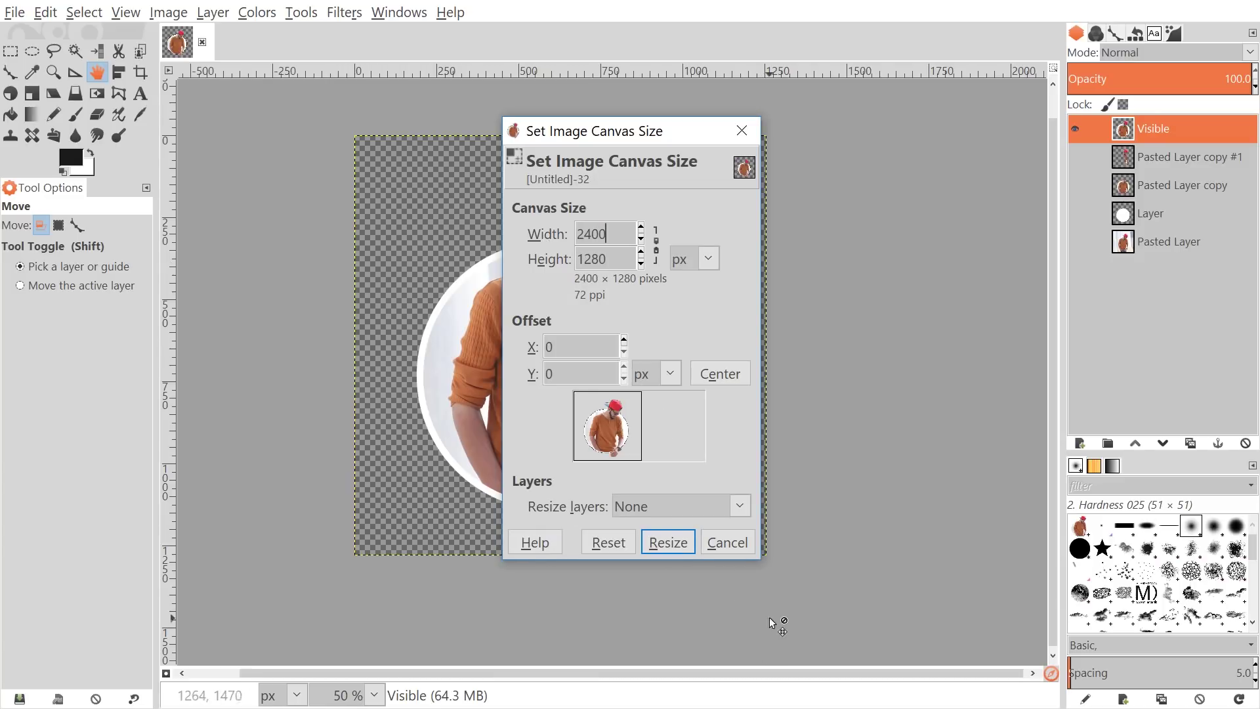
pyautogui.click(667, 542)
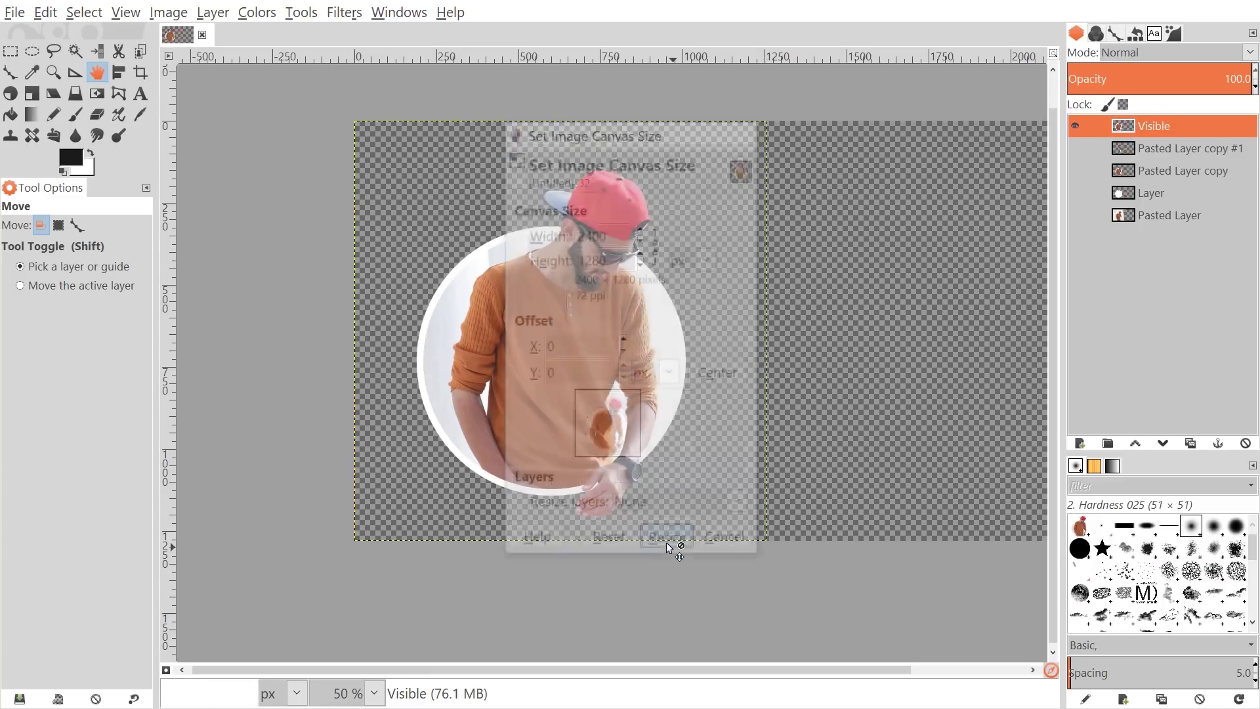
pyautogui.scroll(-1, 731, 303)
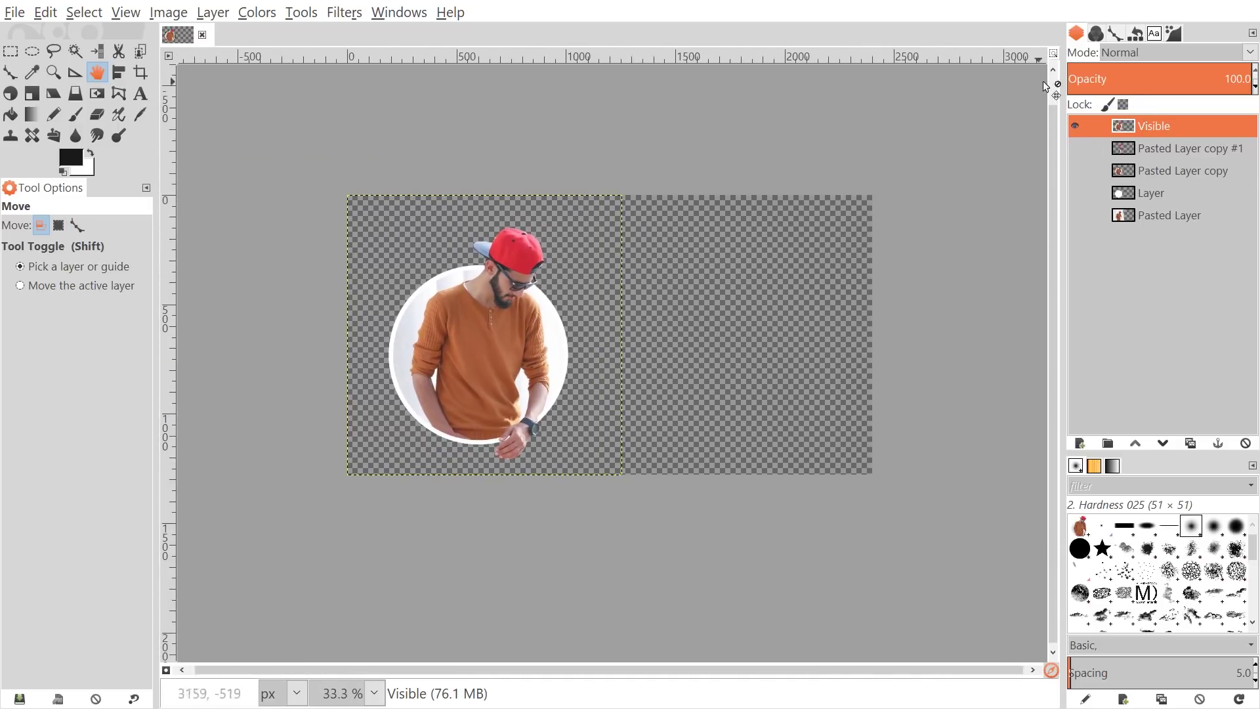
# Autocrop the Visible layer to its content and center it horizontally relative to the image
pyautogui.click(213, 12)
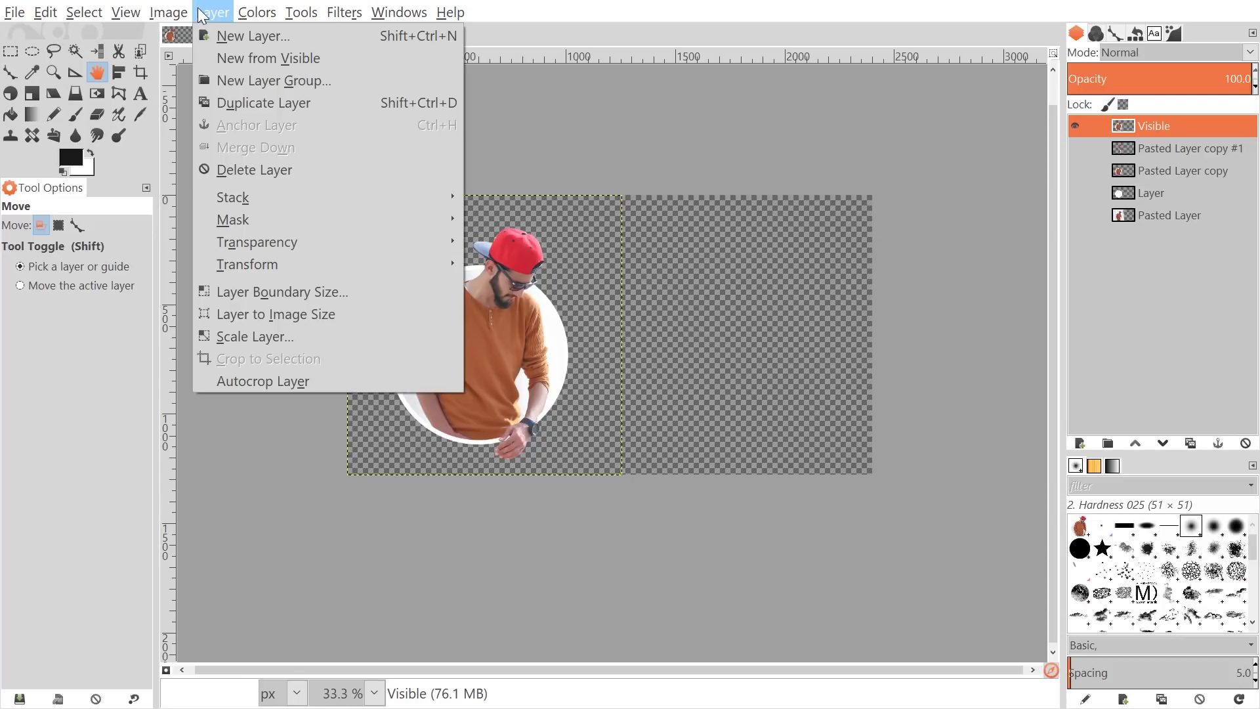
pyautogui.click(292, 383)
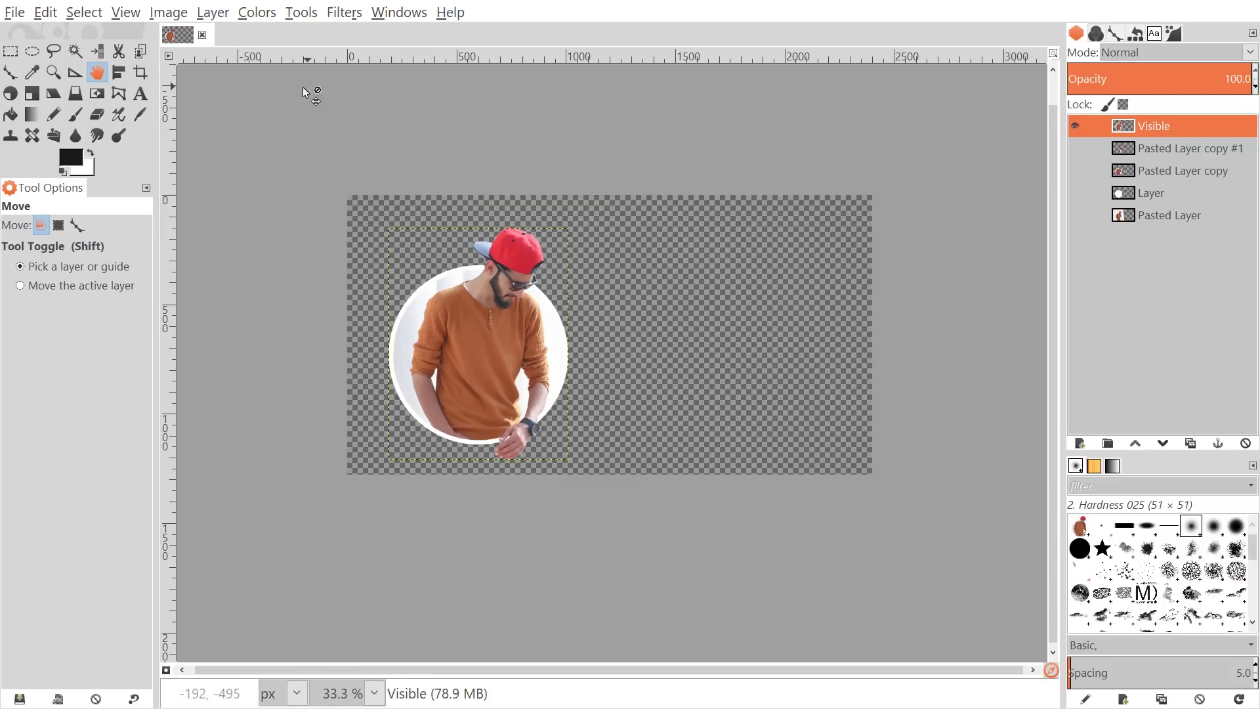
pyautogui.click(116, 73)
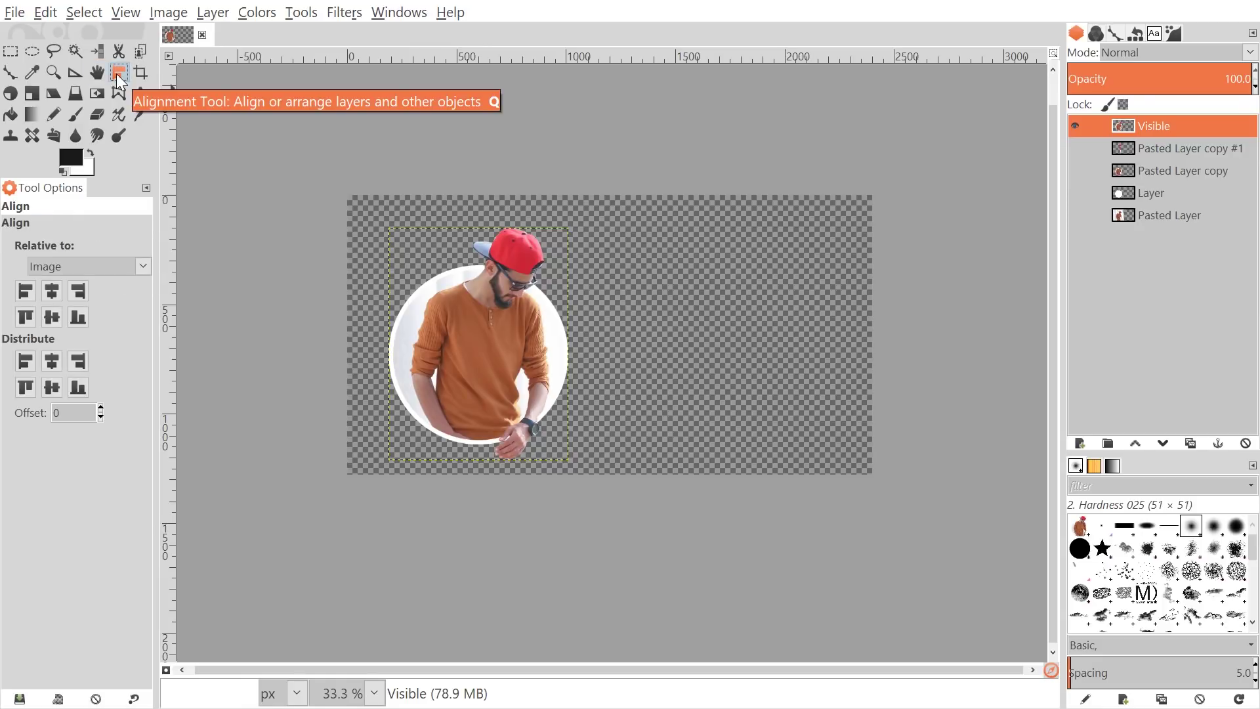
pyautogui.click(500, 292)
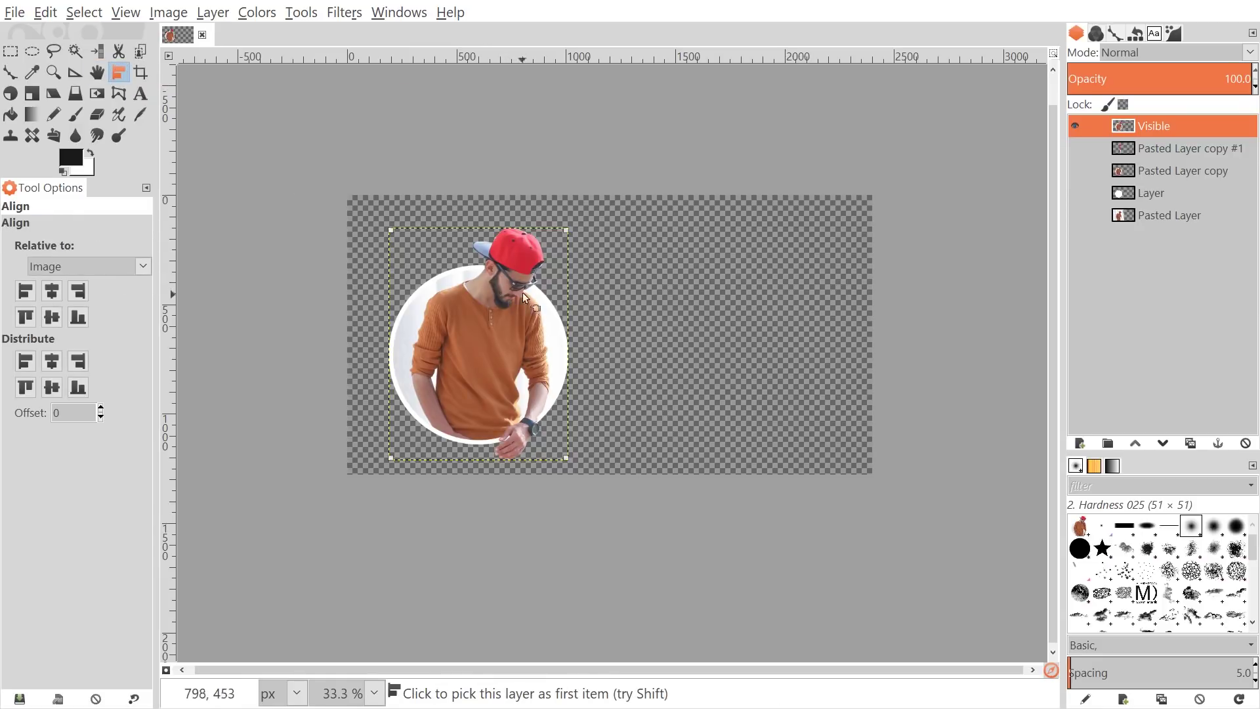
pyautogui.click(66, 262)
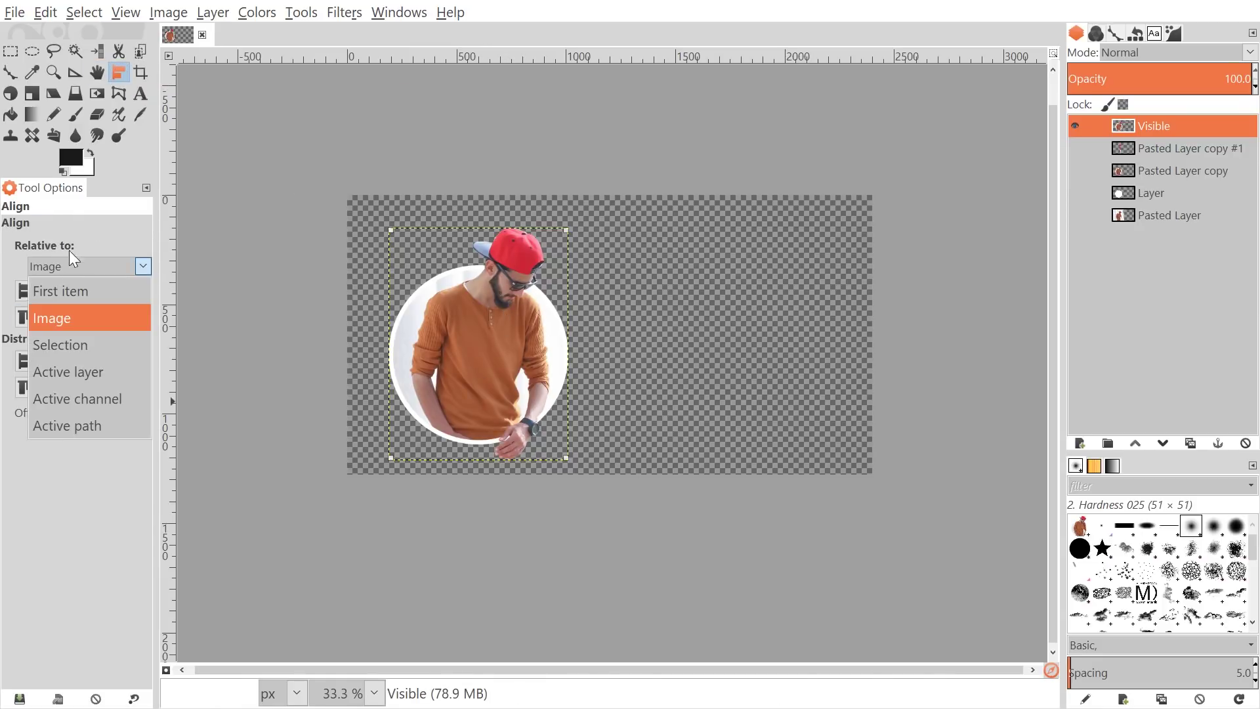
pyautogui.click(63, 316)
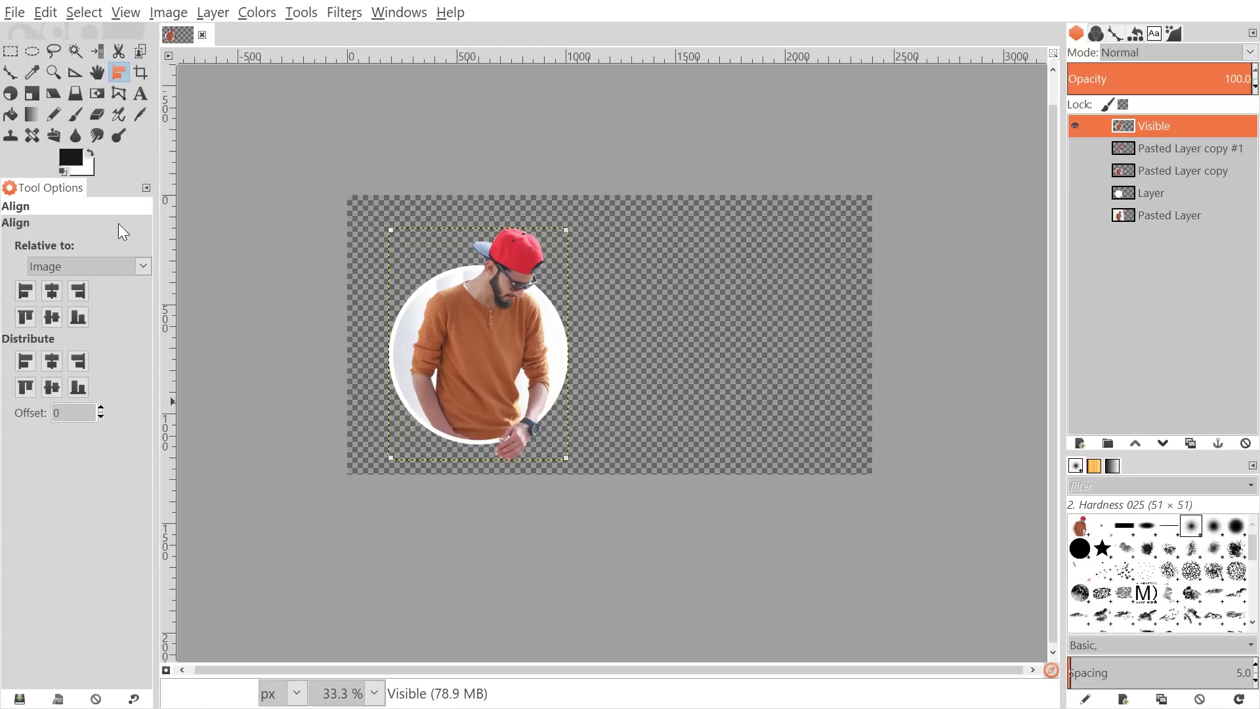
pyautogui.click(52, 294)
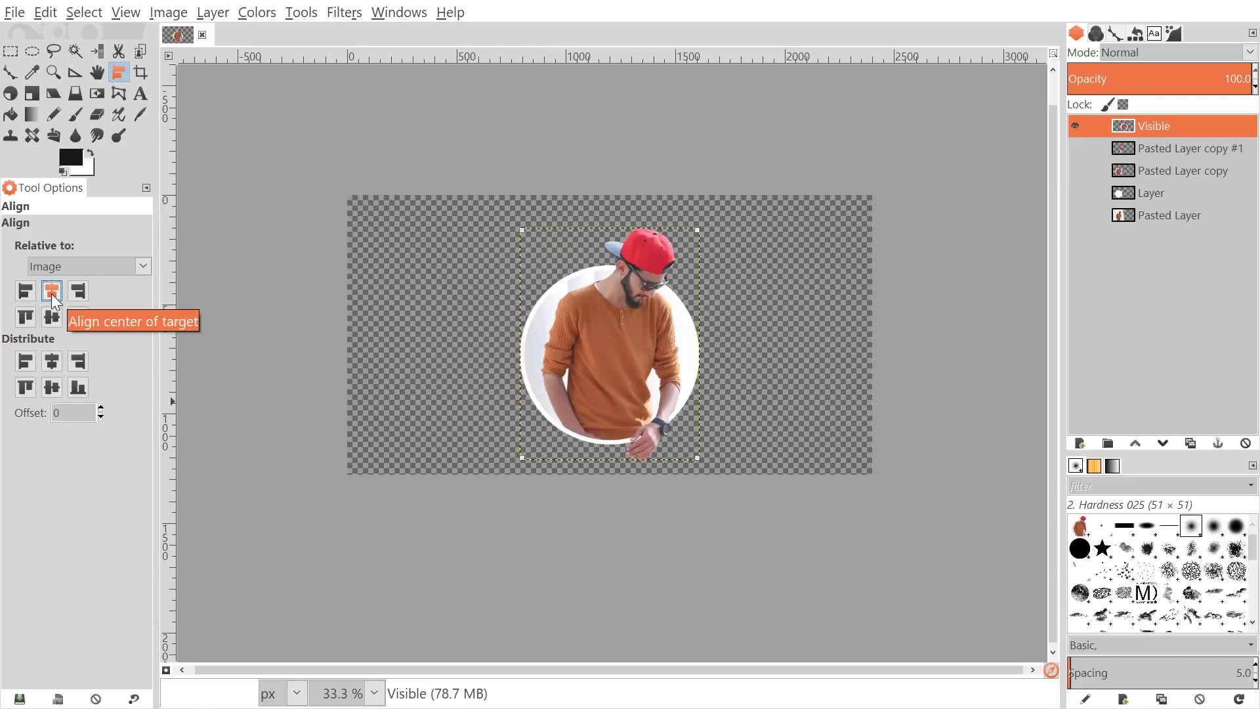
# Set the foreground color to light blue, HTML notation 8cbfea
pyautogui.moveTo(860, 491); pyautogui.dragTo(810, 477)
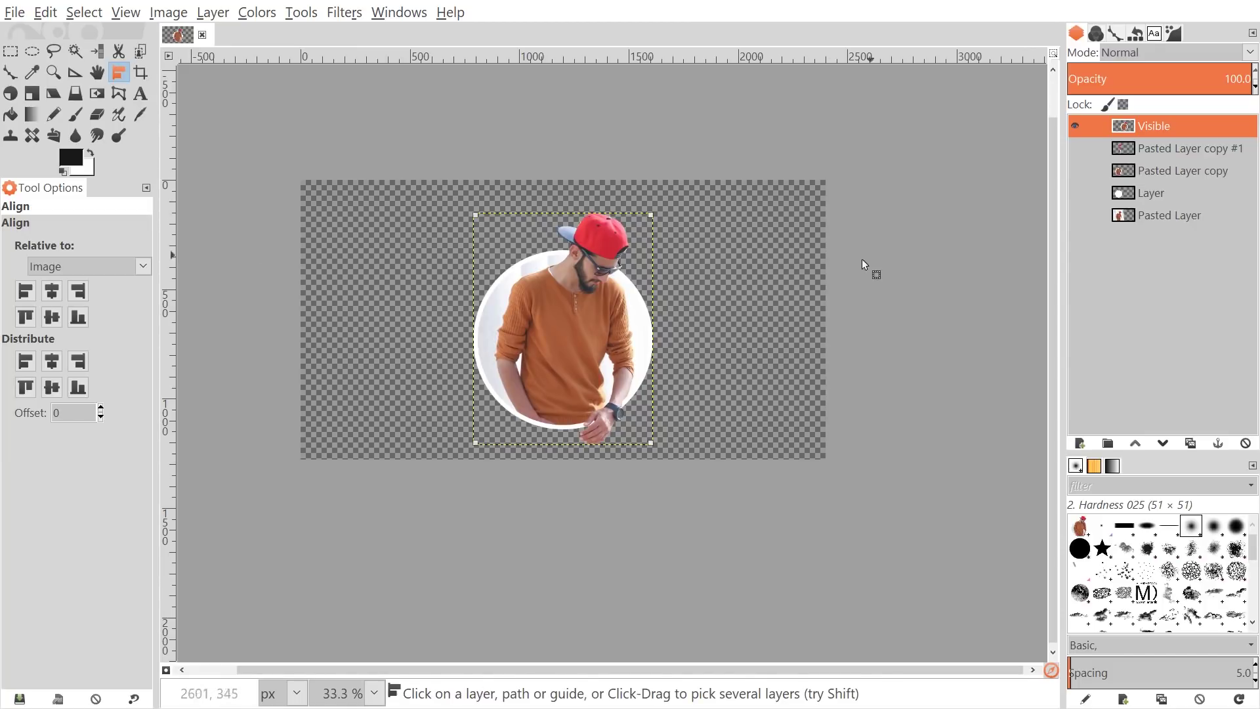
pyautogui.scroll(2, 705, 352)
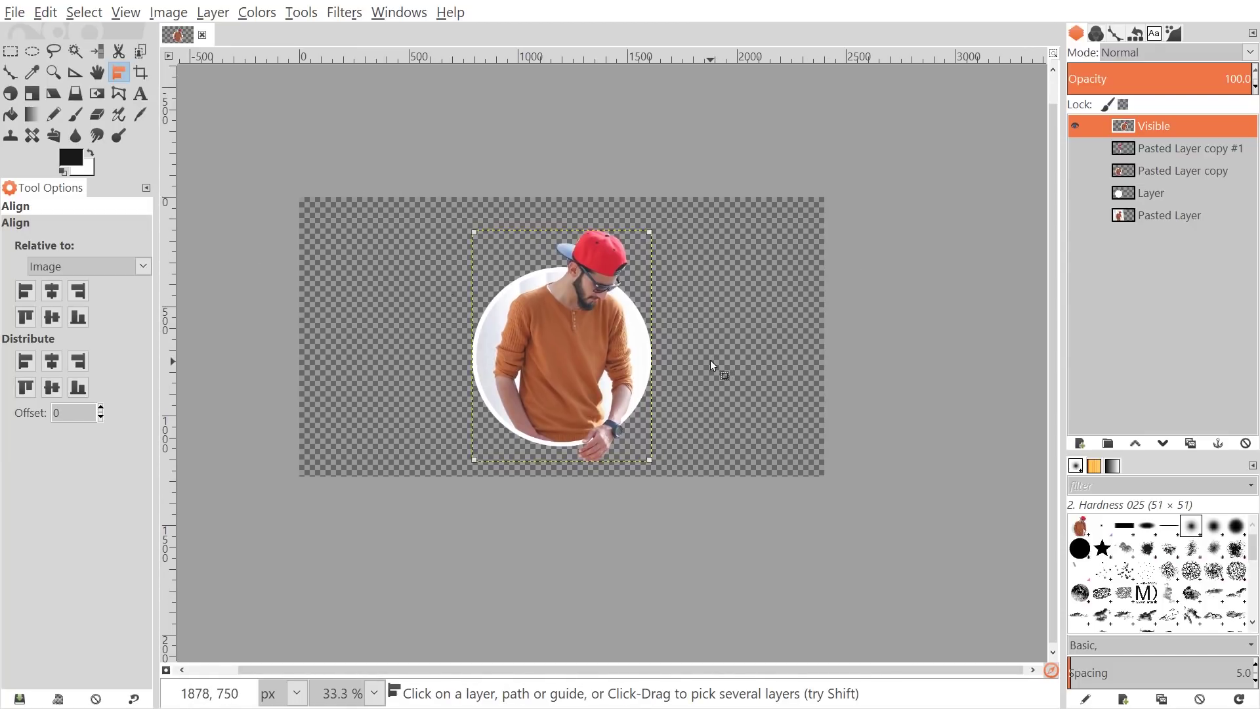
pyautogui.click(73, 158)
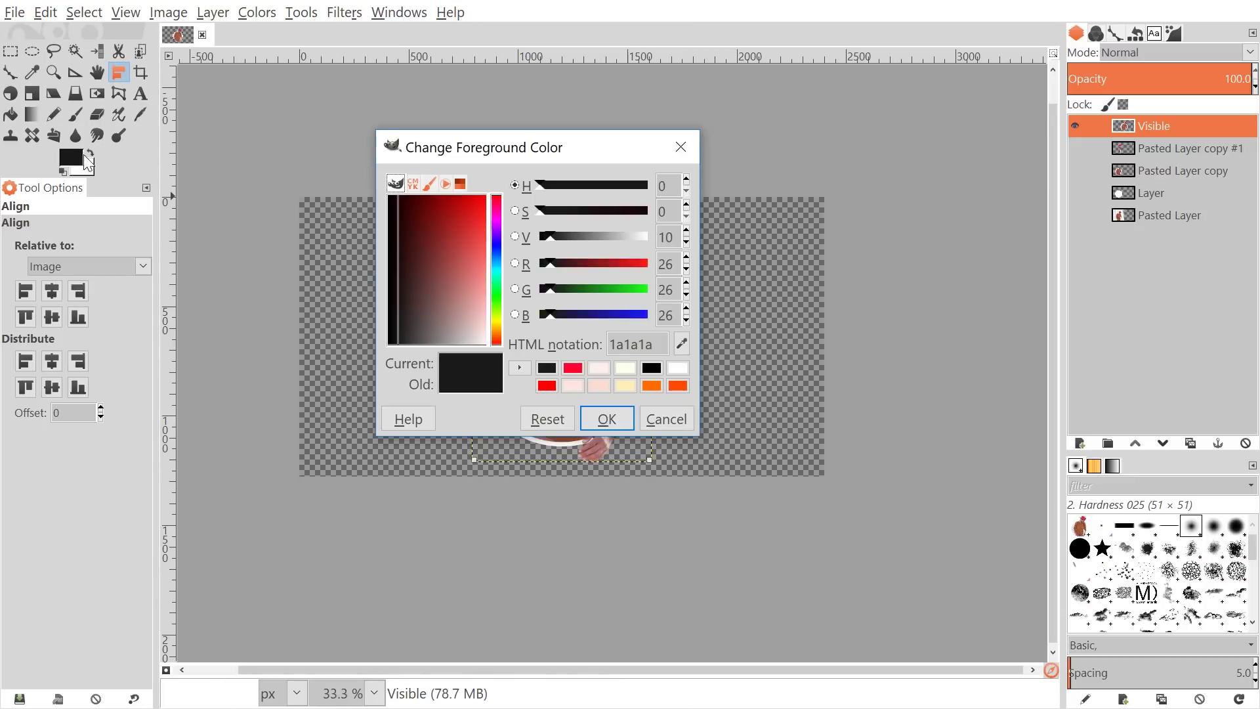
pyautogui.moveTo(599, 316); pyautogui.dragTo(613, 315)
pyautogui.moveTo(486, 270); pyautogui.dragTo(471, 291)
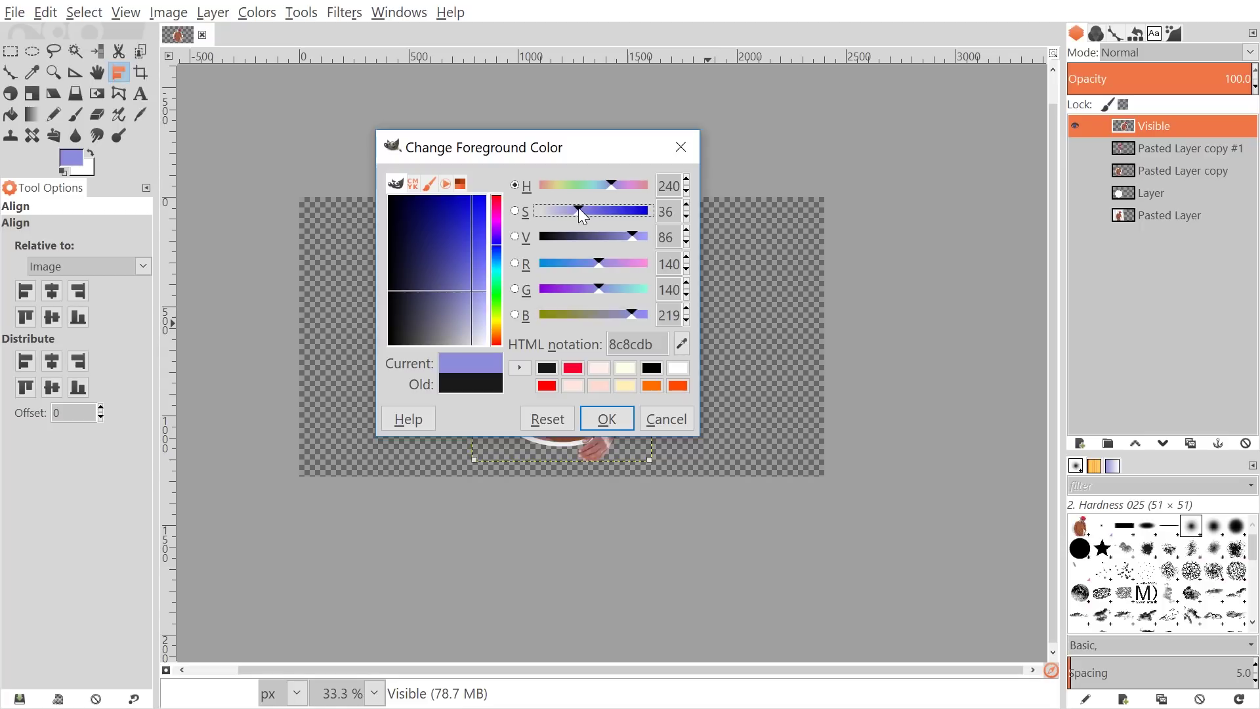
pyautogui.moveTo(578, 209); pyautogui.dragTo(572, 210)
pyautogui.moveTo(495, 237); pyautogui.dragTo(479, 286)
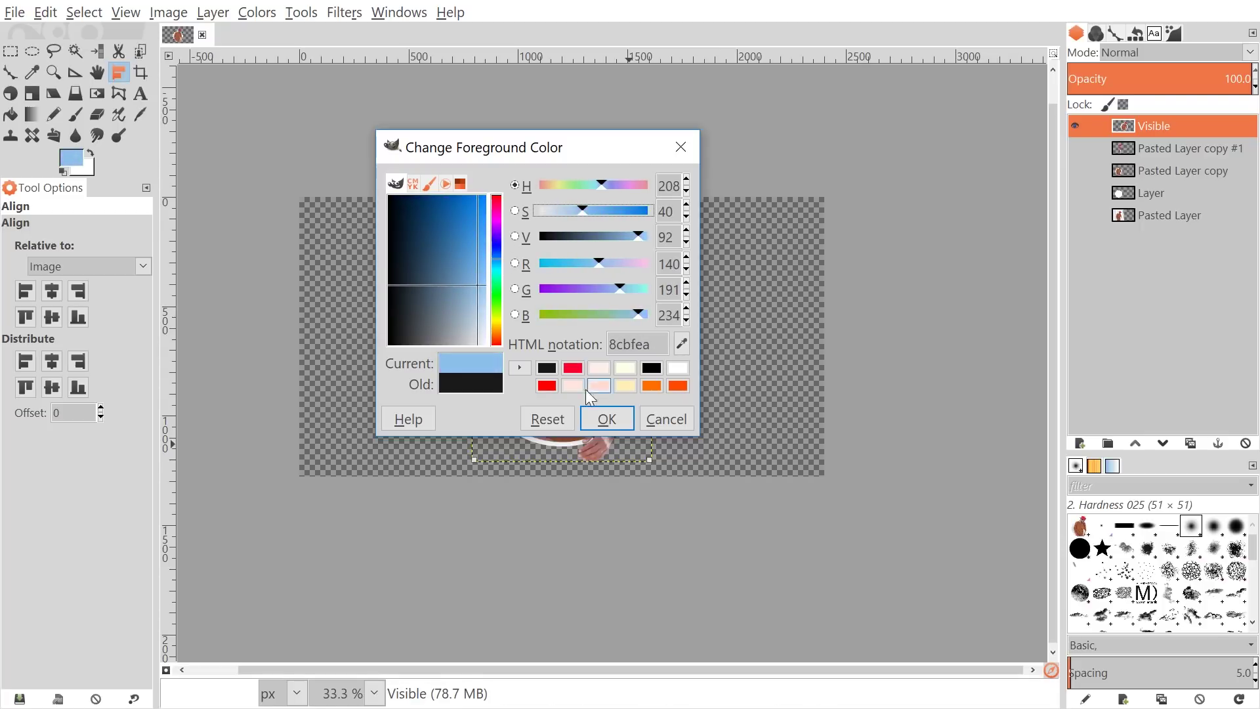
pyautogui.click(603, 414)
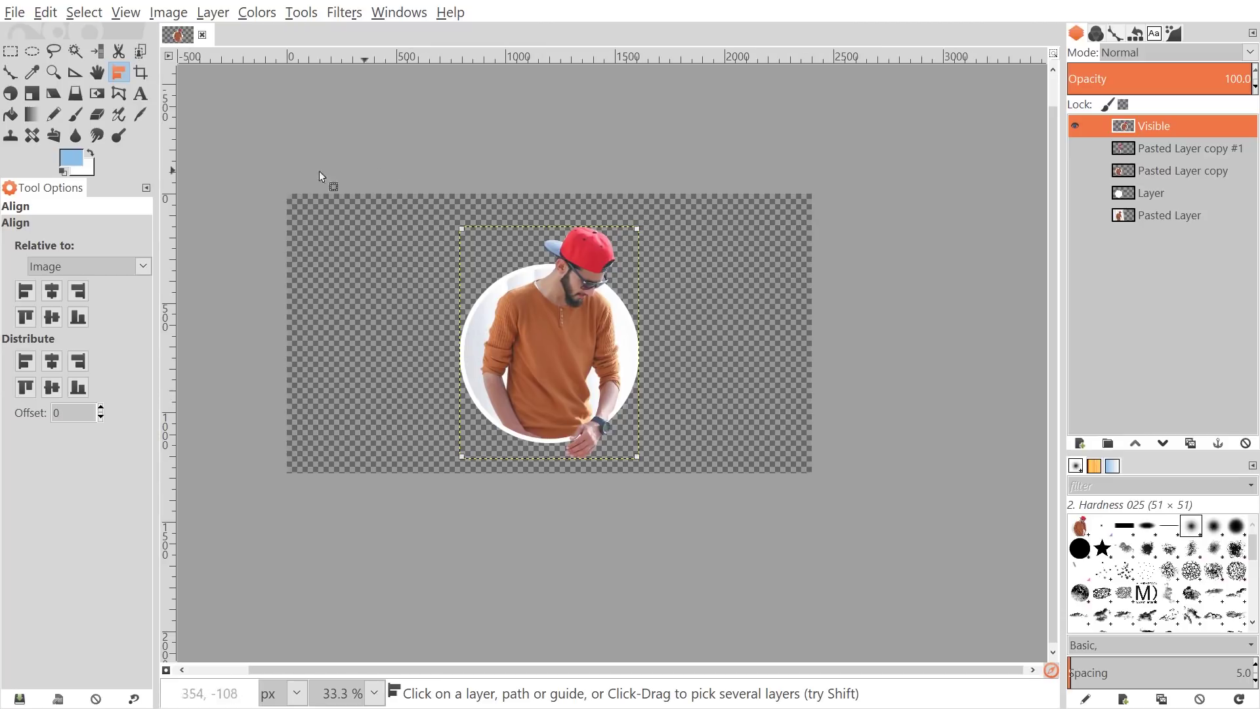
# Add a 2400 × 1280 px layer filled with the foreground color, place it directly below Visible, and switch to the Move tool
pyautogui.click(1080, 443)
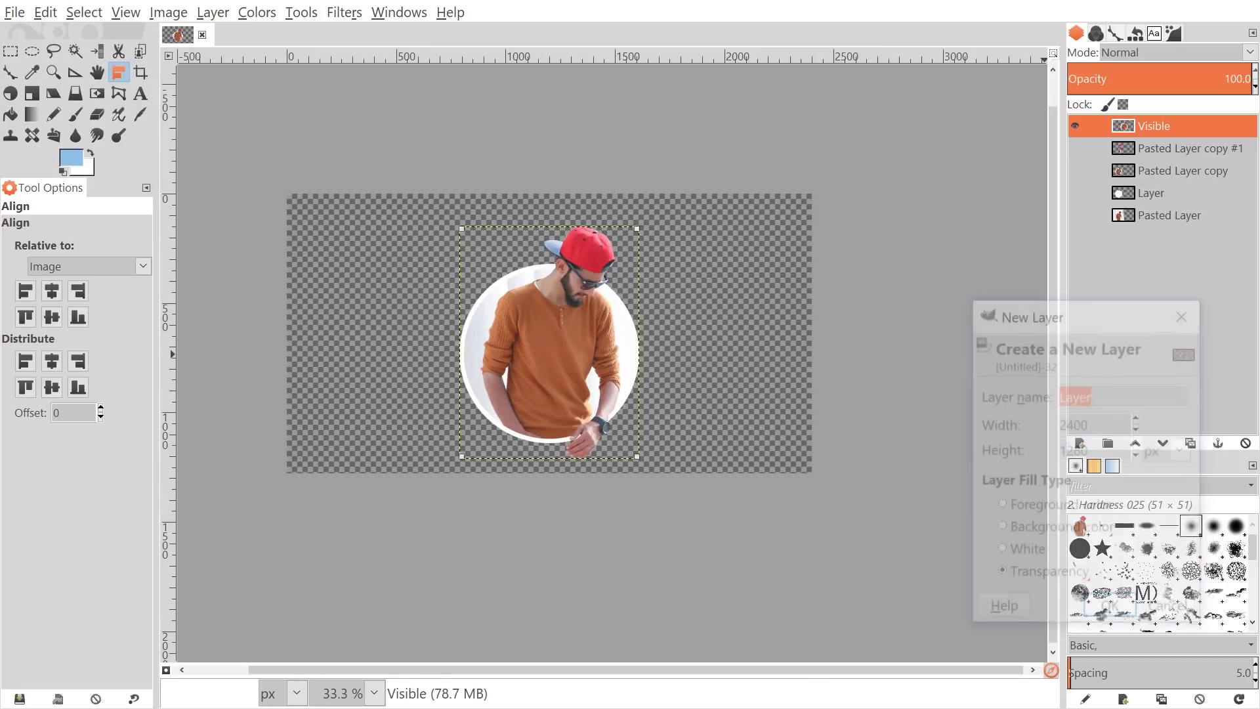
pyautogui.moveTo(1069, 308); pyautogui.dragTo(868, 210)
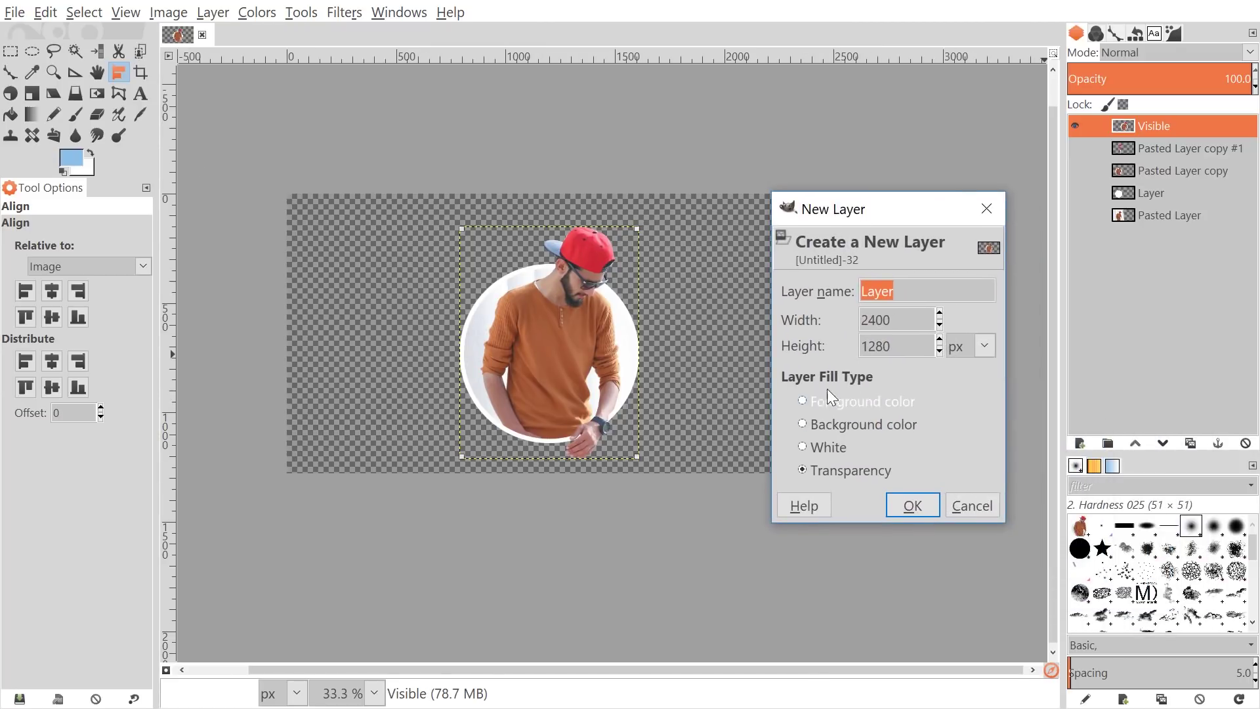
pyautogui.click(803, 401)
pyautogui.click(919, 506)
pyautogui.moveTo(1161, 126); pyautogui.dragTo(1162, 161)
pyautogui.moveTo(828, 363); pyautogui.dragTo(836, 381)
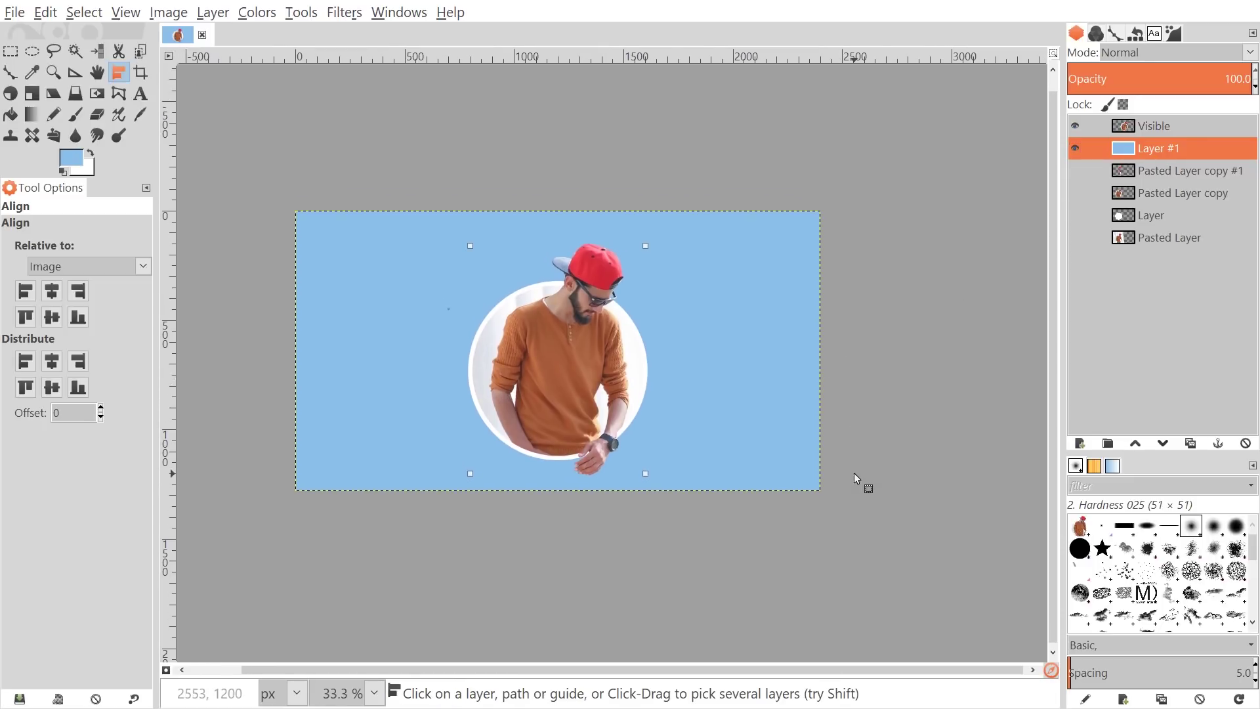
pyautogui.click(101, 70)
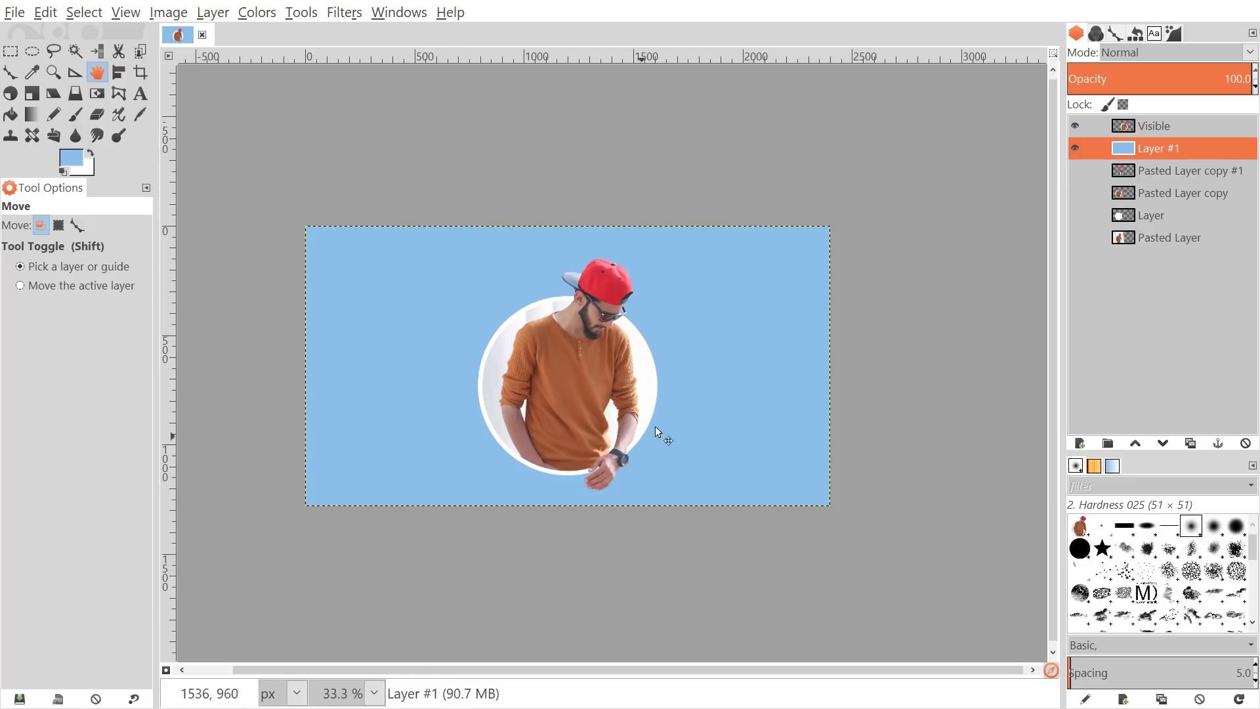
pyautogui.moveTo(796, 419); pyautogui.dragTo(789, 426)
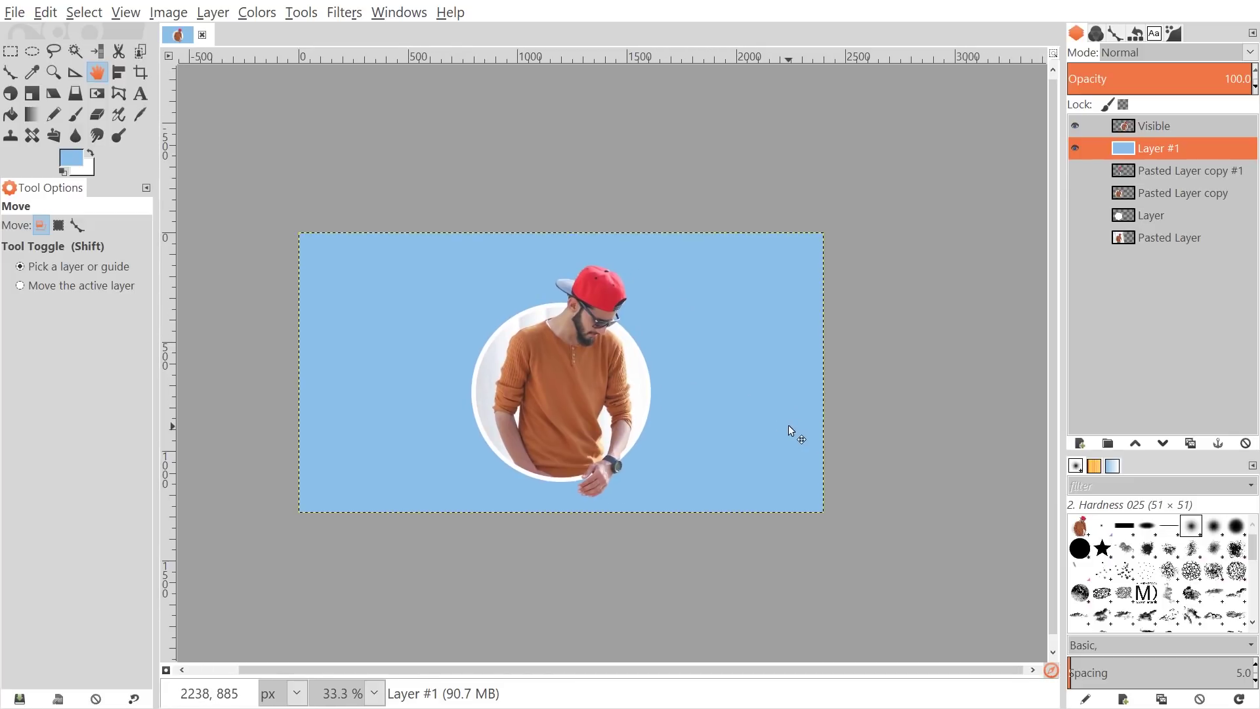